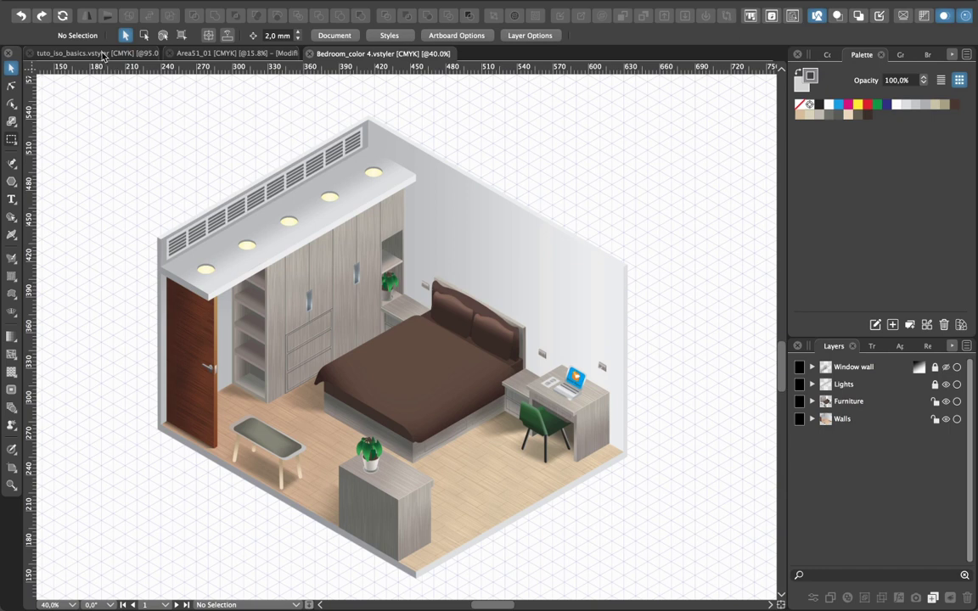
- Examine the perspective chairs in the tuto_iso_basics document, and show the axonometrics layer to view the chairs below them
{"action": "left_click", "coordinate": [102, 55]}
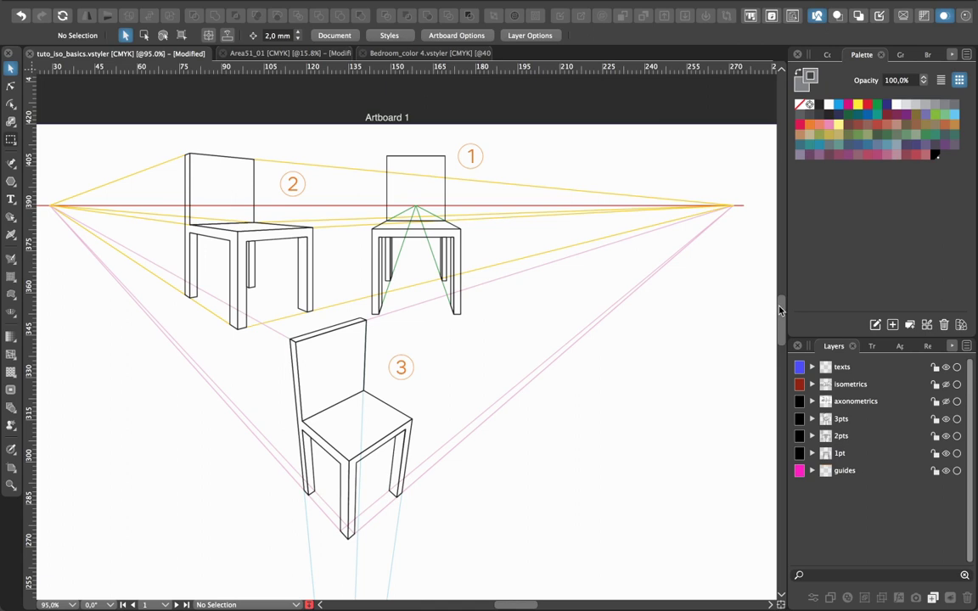
{"action": "left_click_drag", "start_coordinate": [782, 310], "coordinate": [777, 376]}
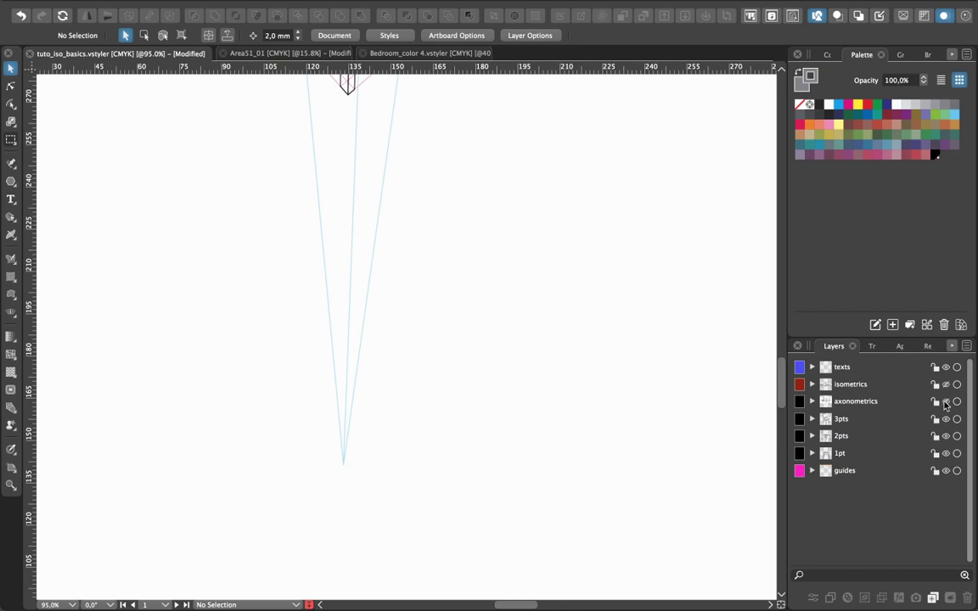
{"action": "scroll", "coordinate": [781, 388], "scroll_direction": "down", "scroll_amount": 3}
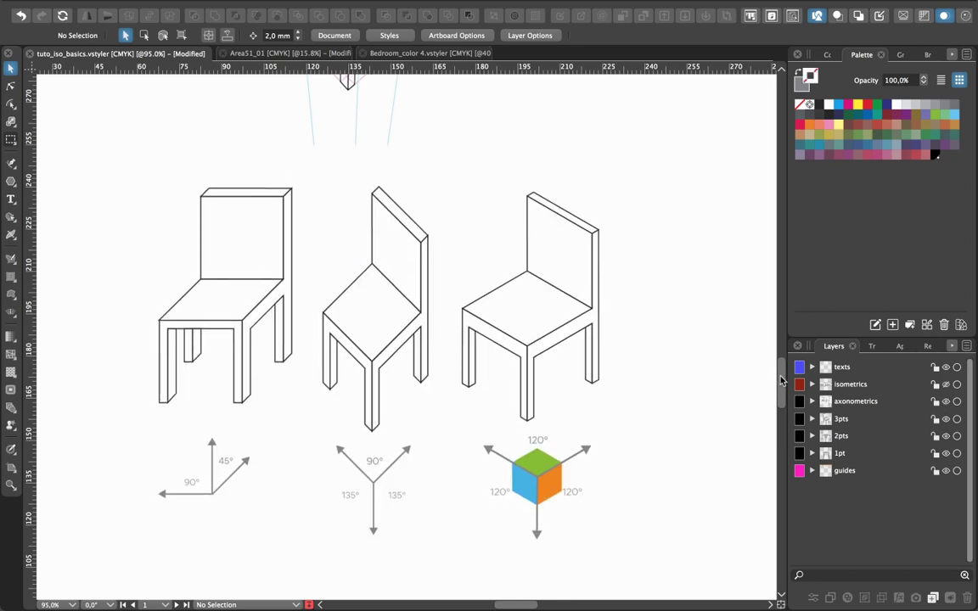
{"action": "scroll", "coordinate": [782, 387], "scroll_direction": "down", "scroll_amount": 1}
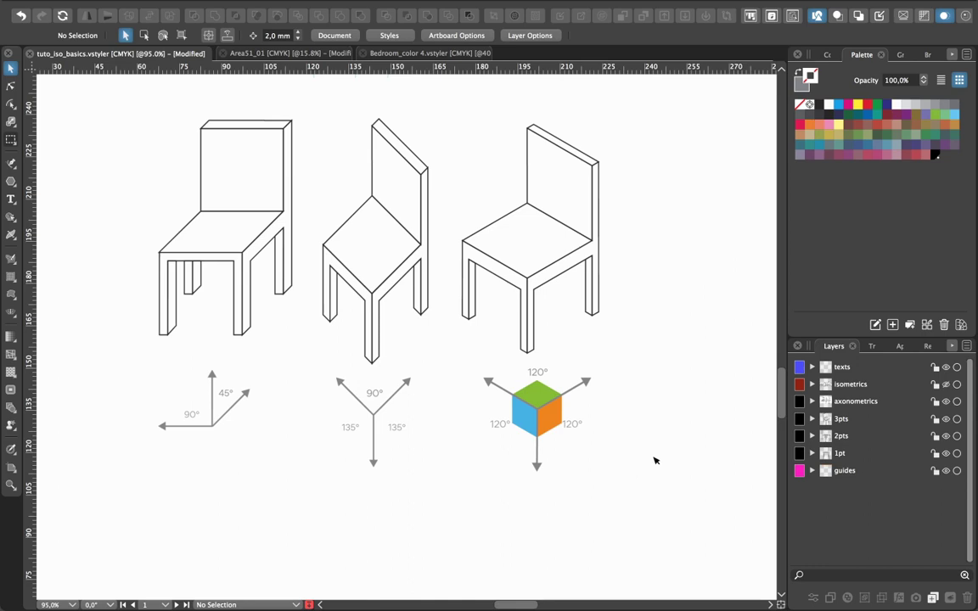
- Hide the axonometrics layer and show the isometrics layer with the four isometric chairs
{"action": "left_click_drag", "start_coordinate": [781, 382], "coordinate": [782, 431]}
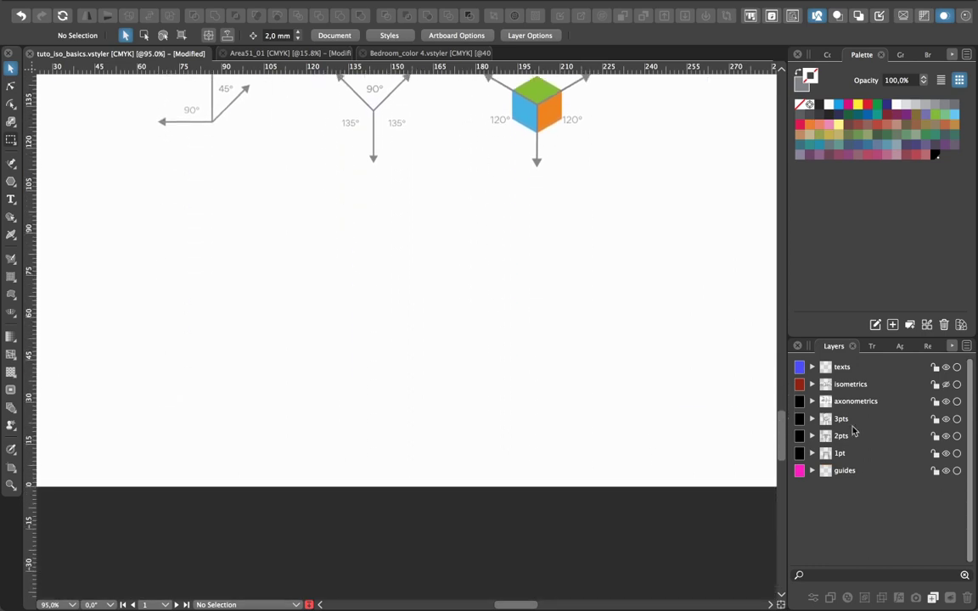
{"action": "left_click", "coordinate": [946, 402]}
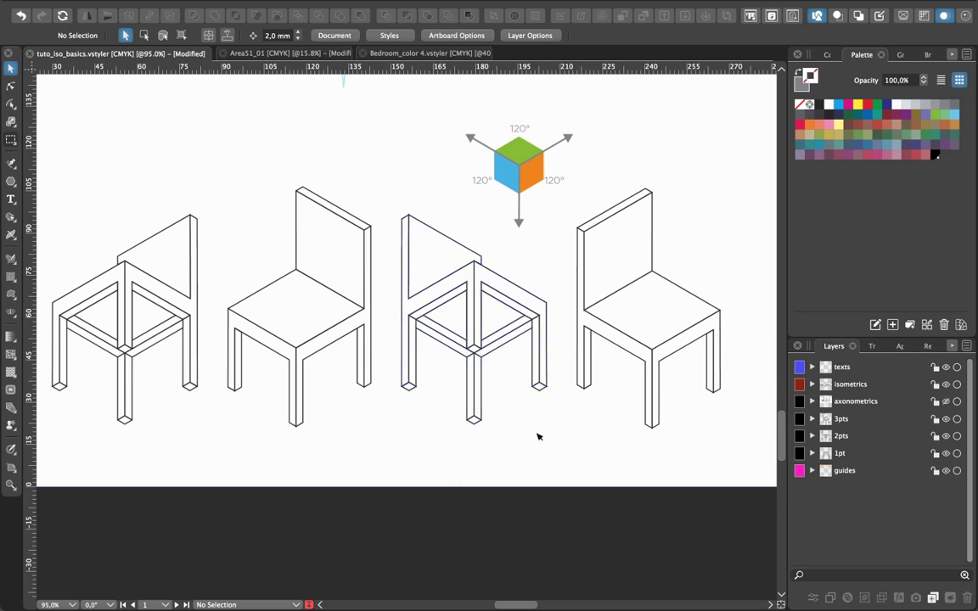
{"action": "scroll", "coordinate": [776, 415], "scroll_direction": "up", "scroll_amount": 4}
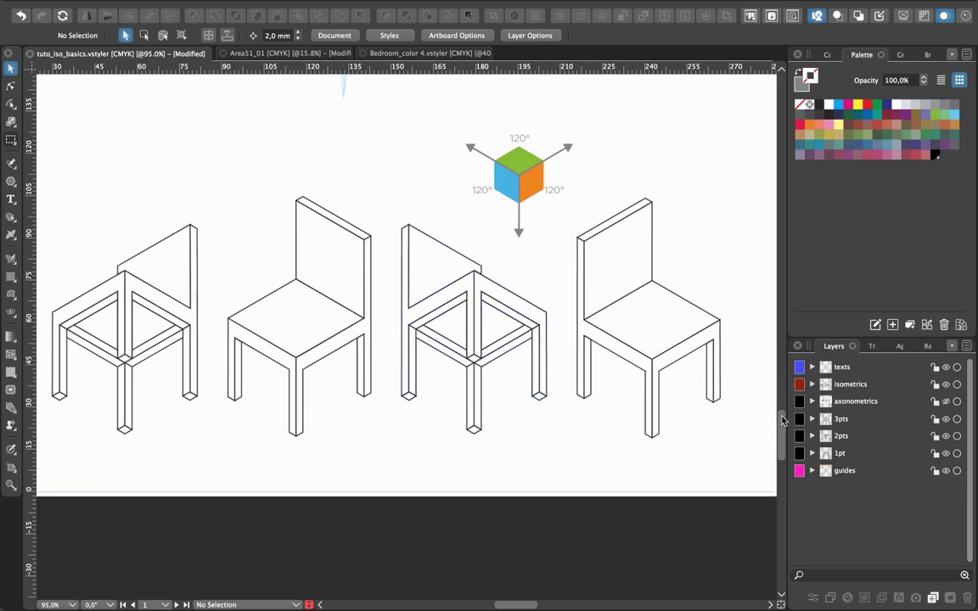
{"action": "scroll", "coordinate": [782, 409], "scroll_direction": "up", "scroll_amount": 2}
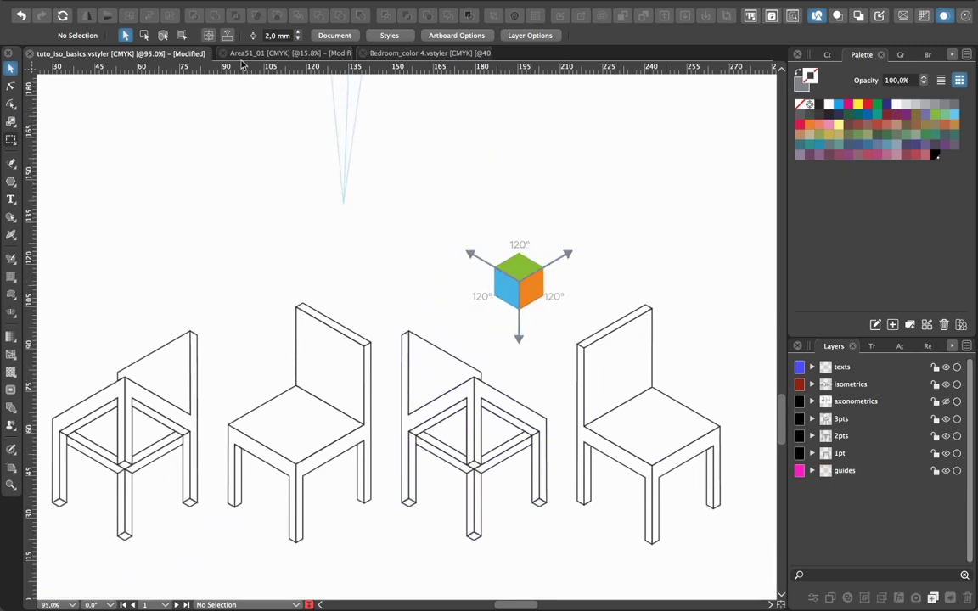
- In the Bedroom_color 4 document, move the bench from beside the door across the floor to overlap the front cabinet
{"action": "left_click", "coordinate": [382, 54]}
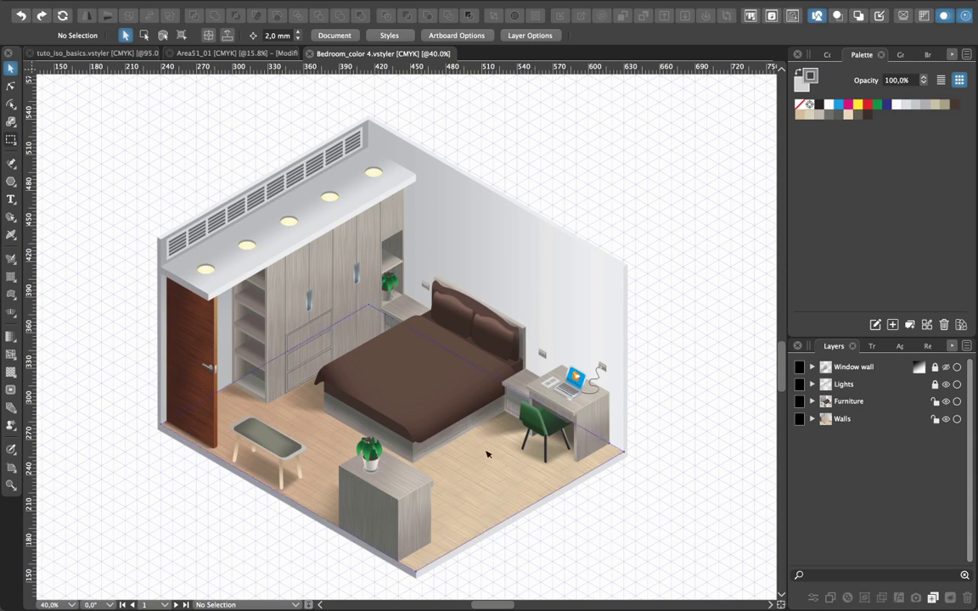
{"action": "left_click", "coordinate": [269, 447]}
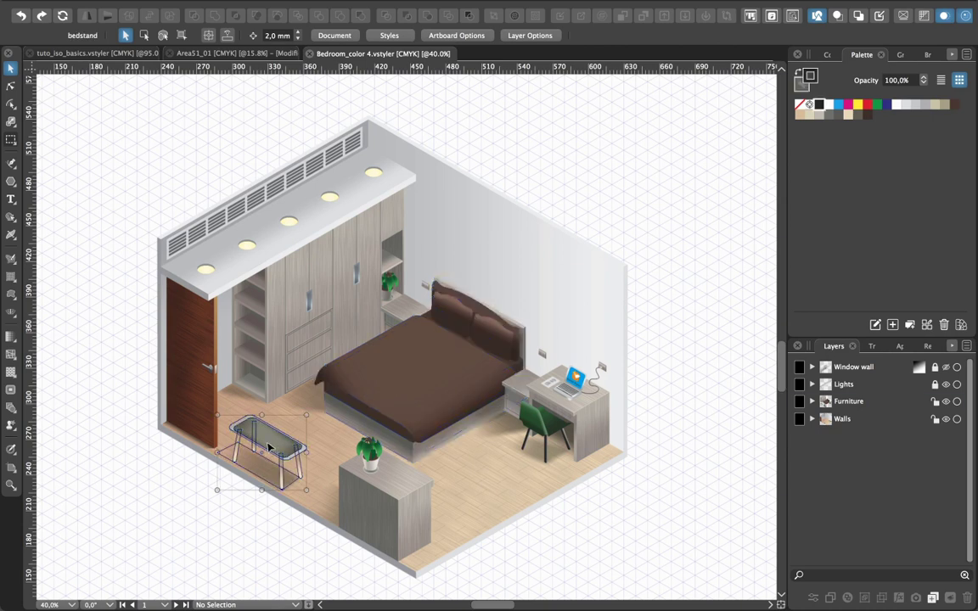
{"action": "left_click_drag", "start_coordinate": [273, 447], "coordinate": [314, 422]}
{"action": "left_click", "coordinate": [322, 434]}
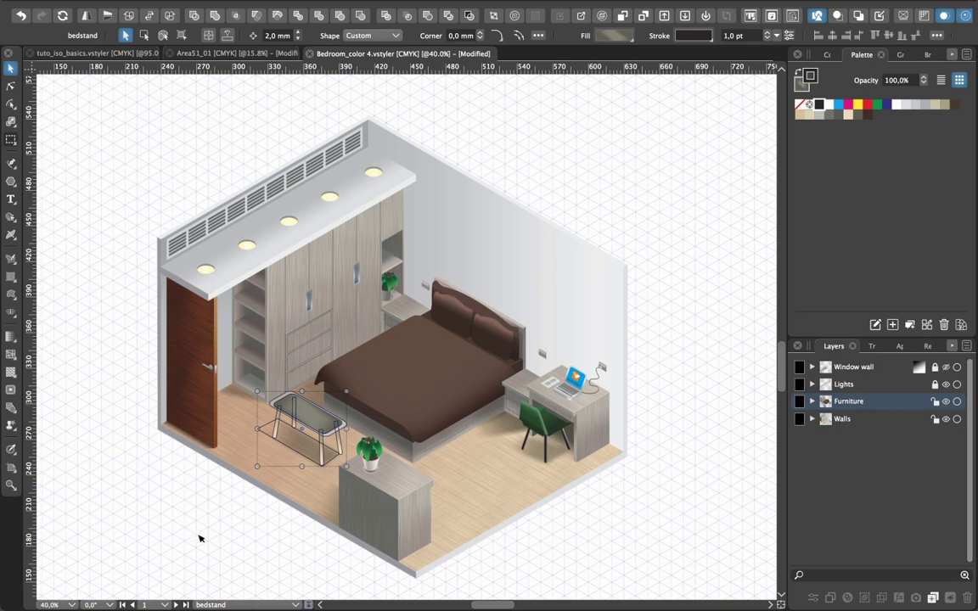
{"action": "left_click_drag", "start_coordinate": [346, 433], "coordinate": [480, 454]}
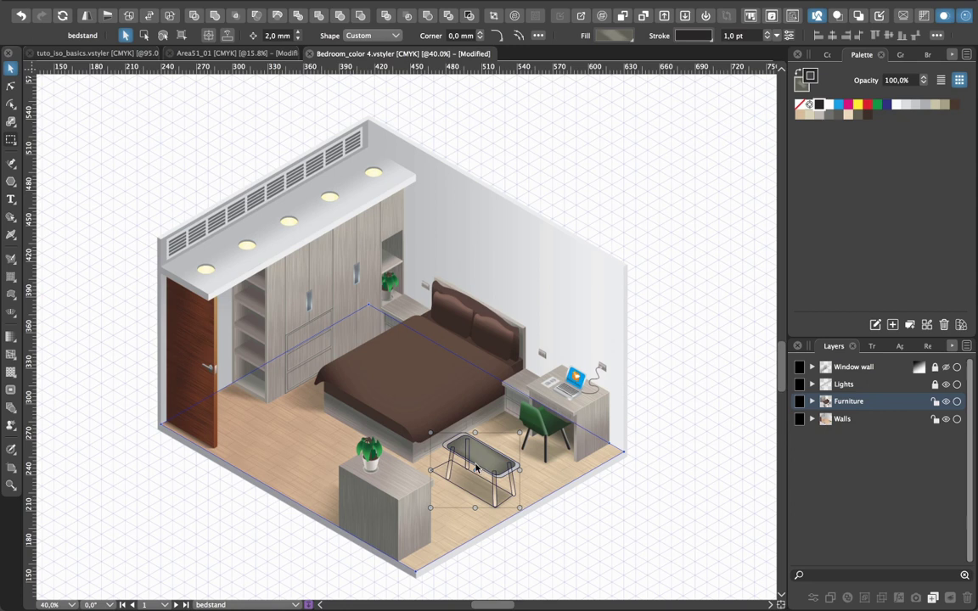
{"action": "left_click_drag", "start_coordinate": [491, 464], "coordinate": [378, 474]}
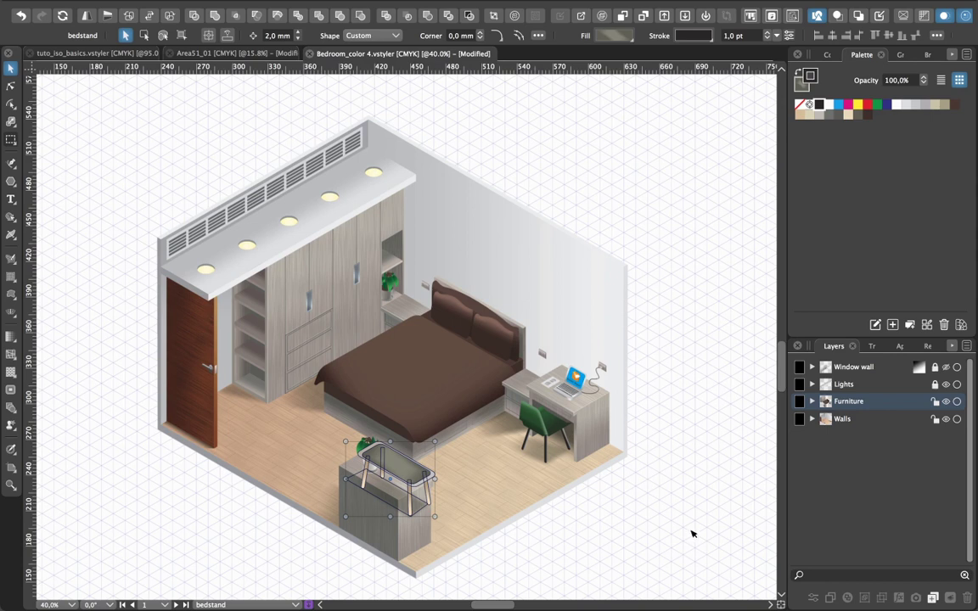
- Send the bench behind the front cabinet in the stacking order, and shift it so it partly protrudes on the bed side
{"action": "left_click", "coordinate": [685, 16]}
{"action": "left_click", "coordinate": [685, 16]}
{"action": "left_click", "coordinate": [685, 16]}
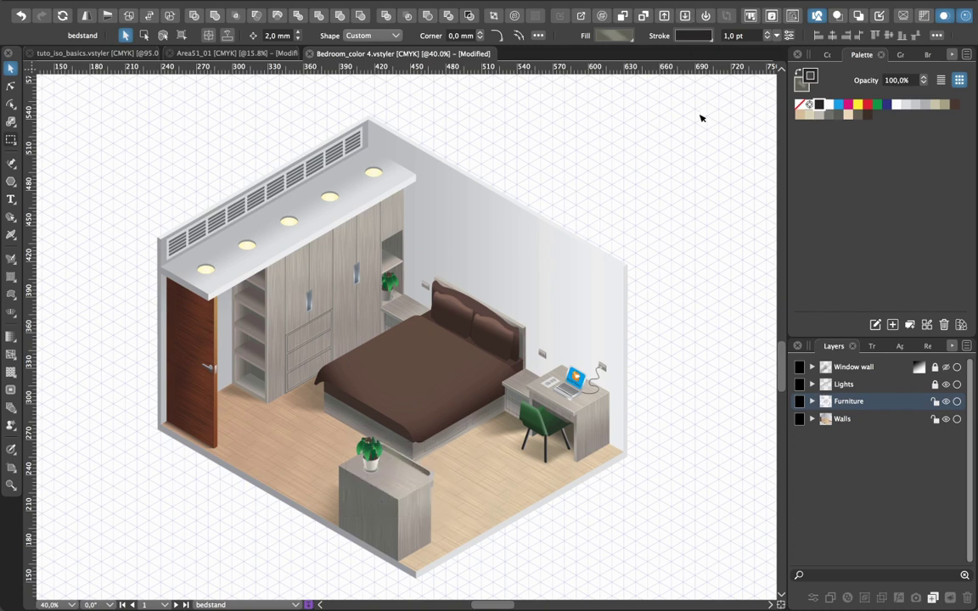
{"action": "left_click", "coordinate": [739, 450]}
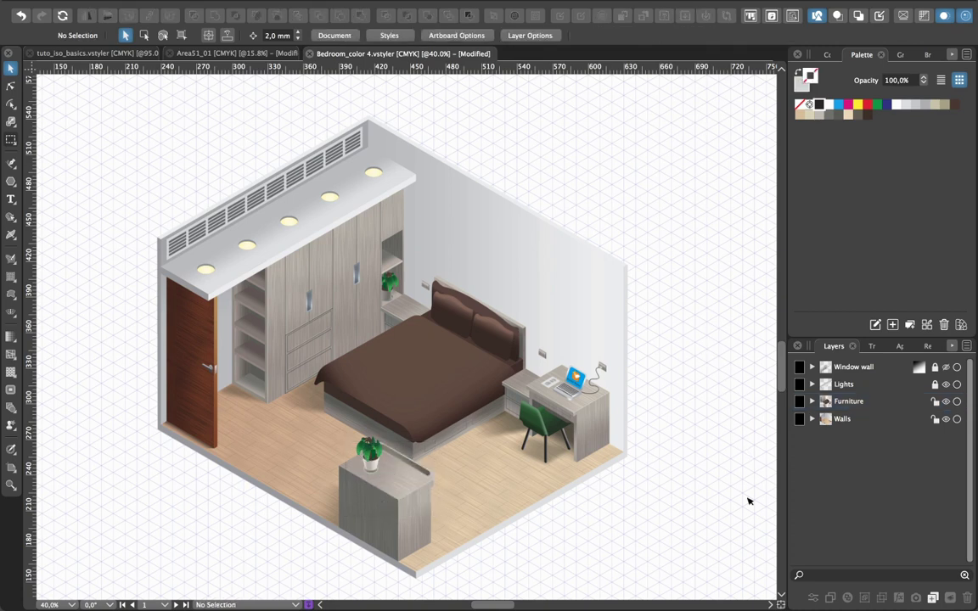
{"action": "left_click_drag", "start_coordinate": [428, 475], "coordinate": [458, 483]}
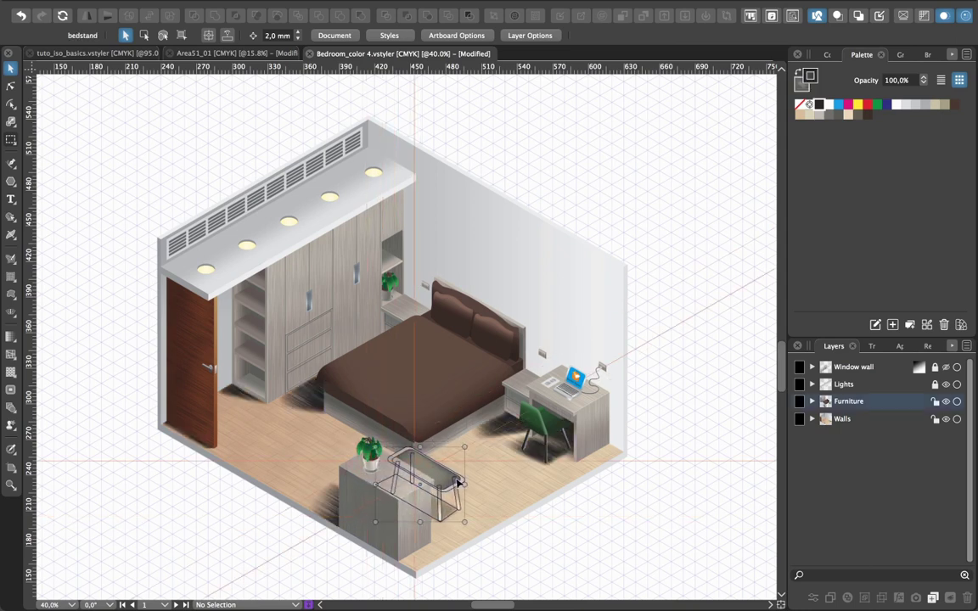
{"action": "left_click", "coordinate": [632, 533]}
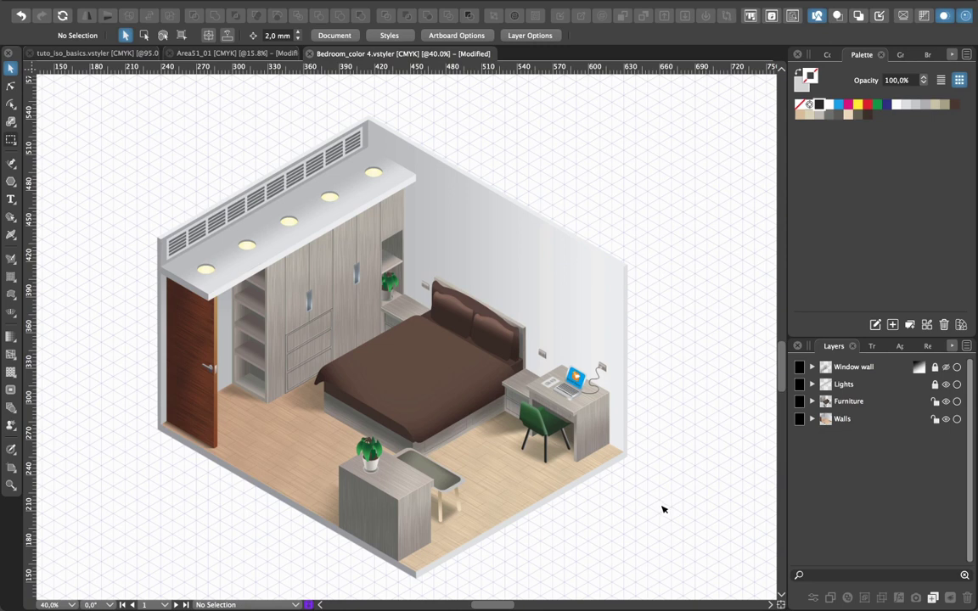
- View the perspective illustration in the Area51_01 document and return to the Bedroom_color 4 document
{"action": "left_click", "coordinate": [213, 53]}
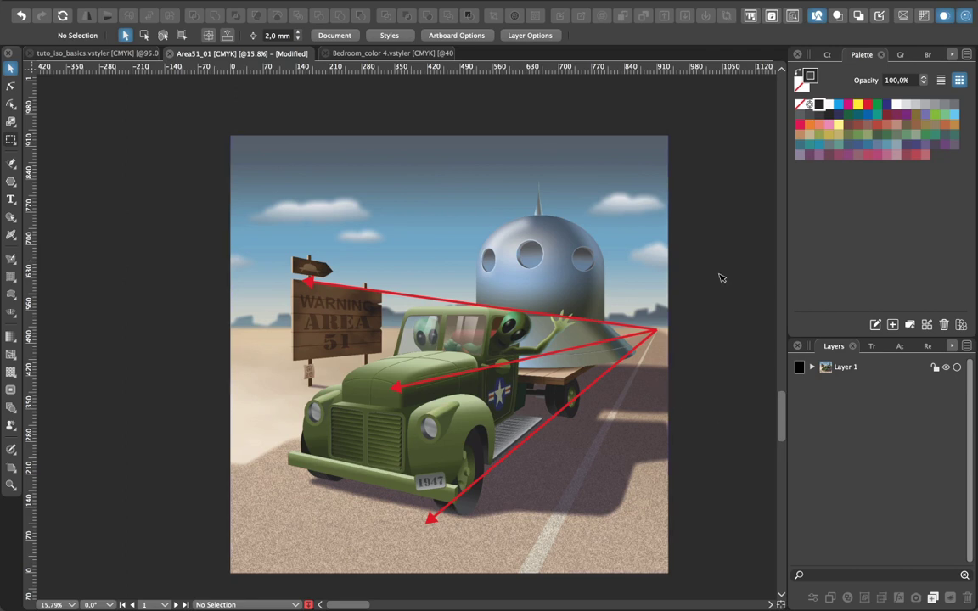
{"action": "left_click", "coordinate": [361, 54]}
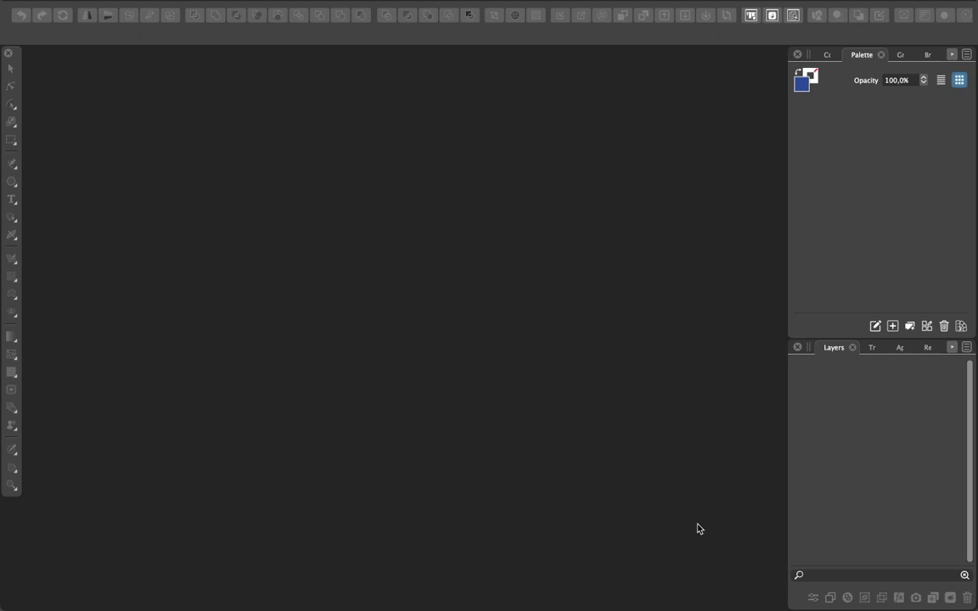
- Create a new document and turn on snapping to the grid
{"action": "left_click", "coordinate": [115, 6]}
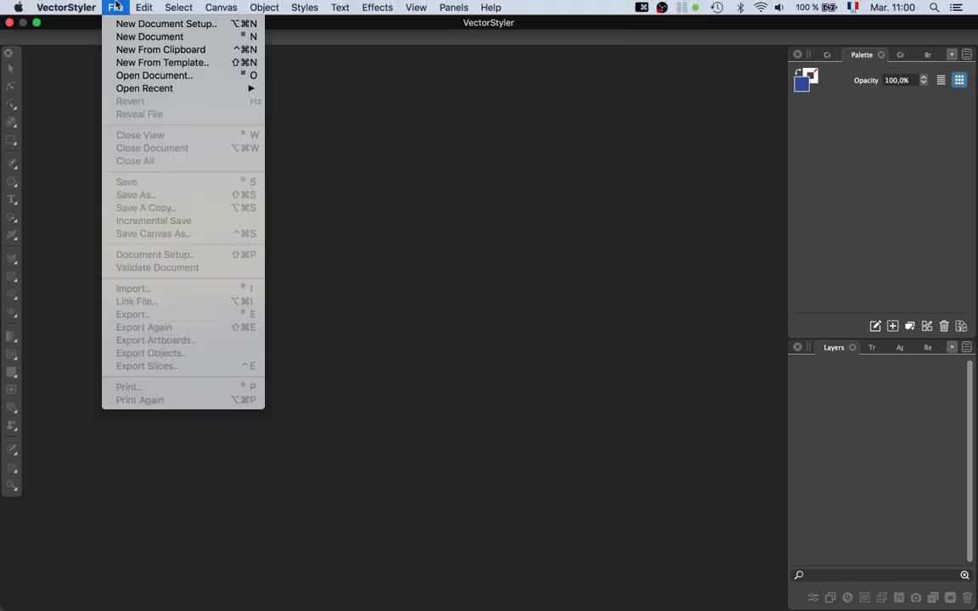
{"action": "left_click", "coordinate": [122, 38]}
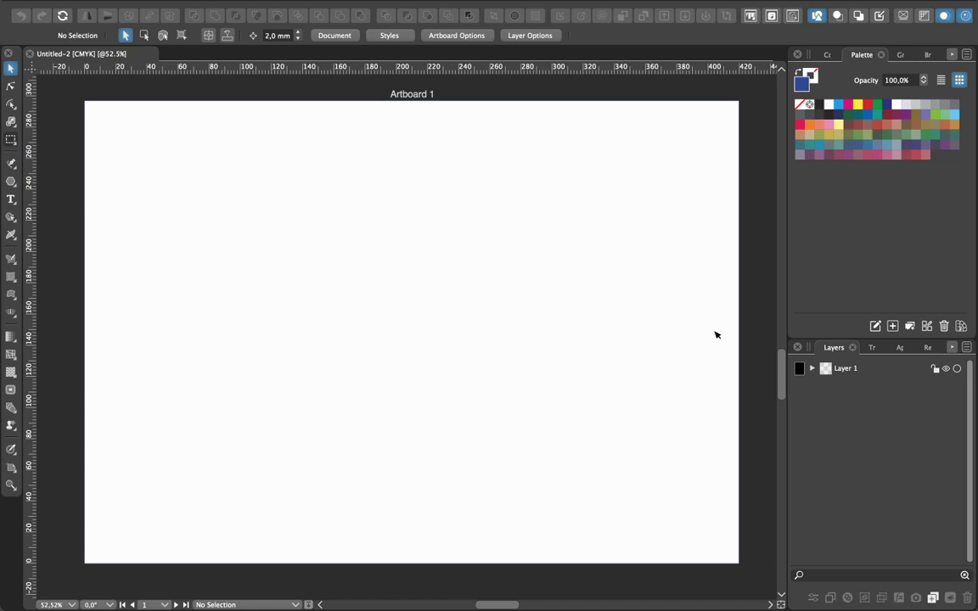
{"action": "mouse_move", "coordinate": [367, 4]}
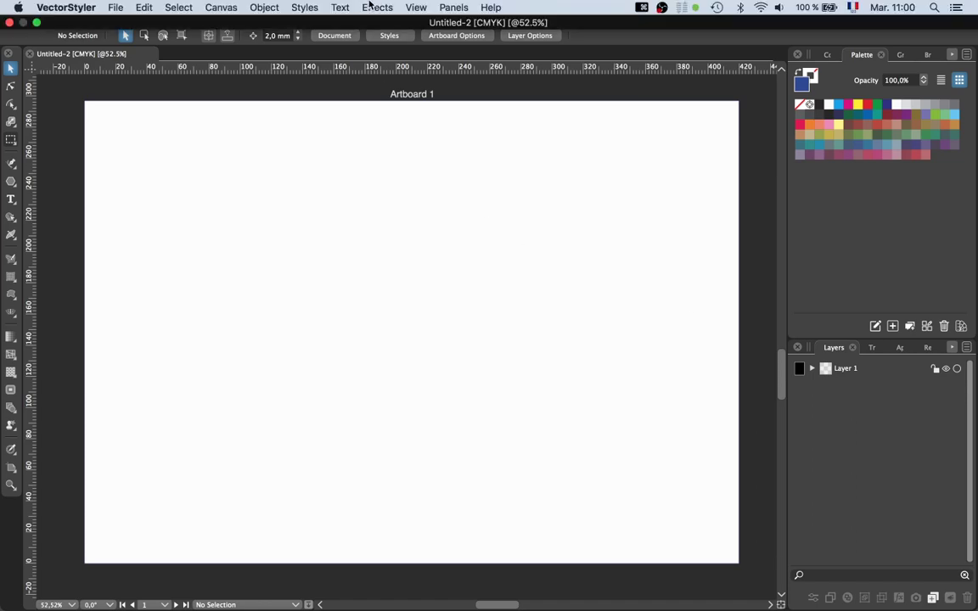
{"action": "left_click", "coordinate": [413, 6]}
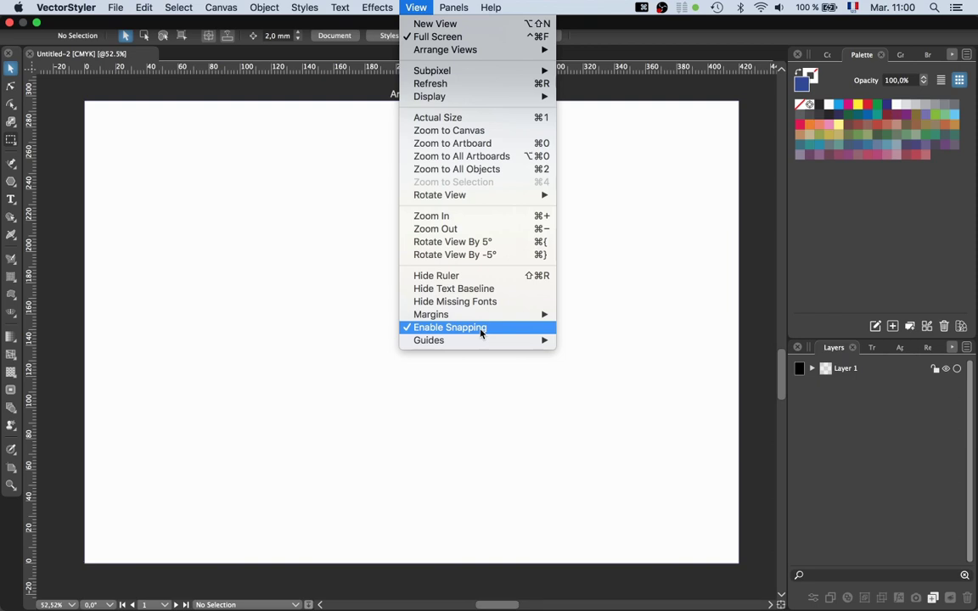
{"action": "mouse_move", "coordinate": [473, 343]}
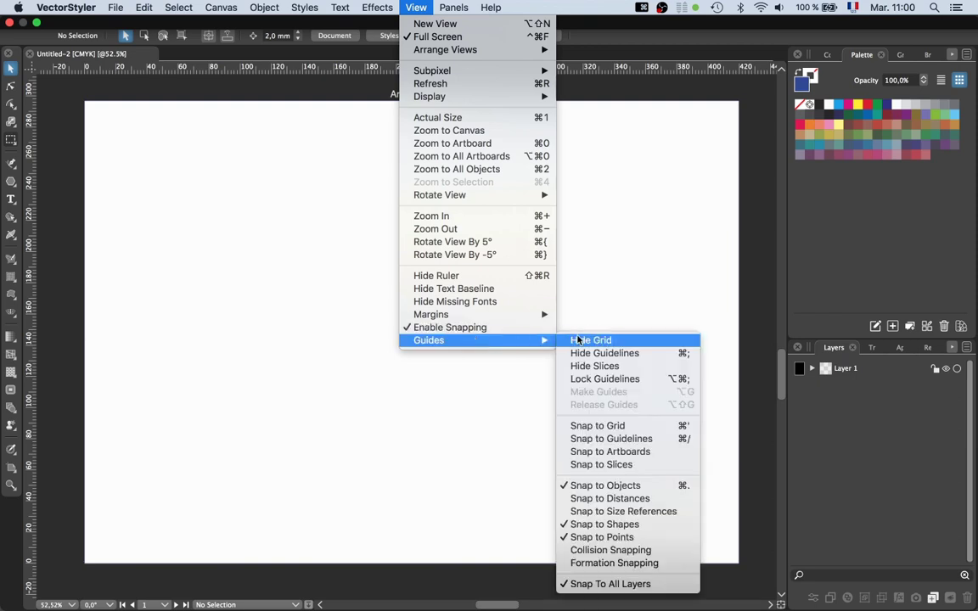
{"action": "left_click", "coordinate": [592, 428]}
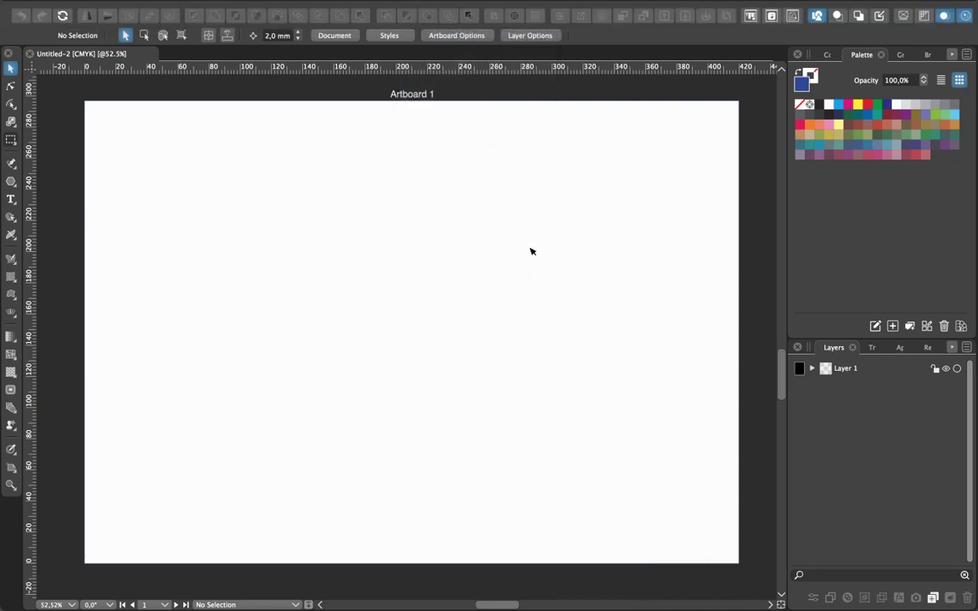
- Show the Grid panel and open the Grid Editor for the document grid
{"action": "mouse_move", "coordinate": [446, 3]}
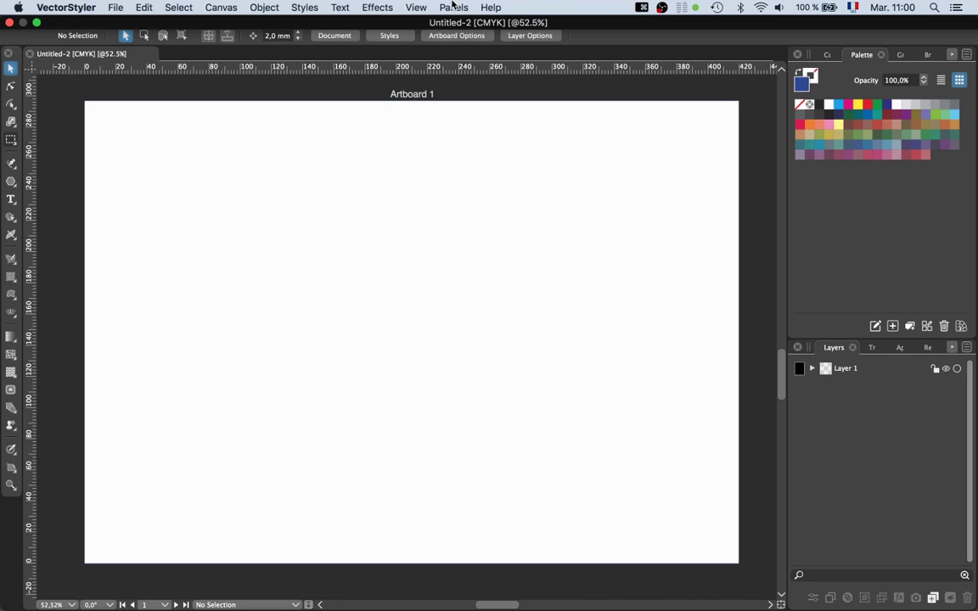
{"action": "left_click", "coordinate": [455, 7]}
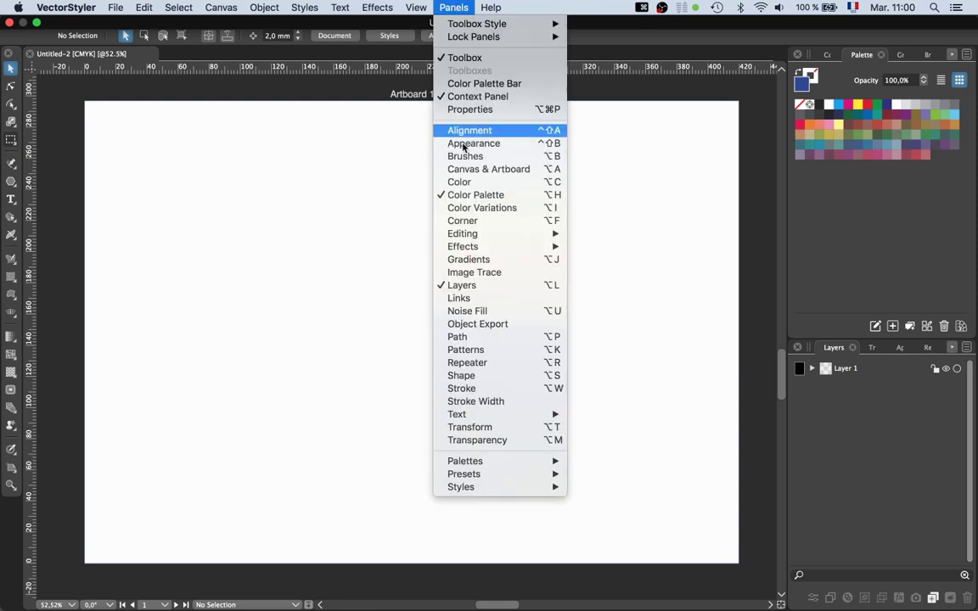
{"action": "mouse_move", "coordinate": [462, 235]}
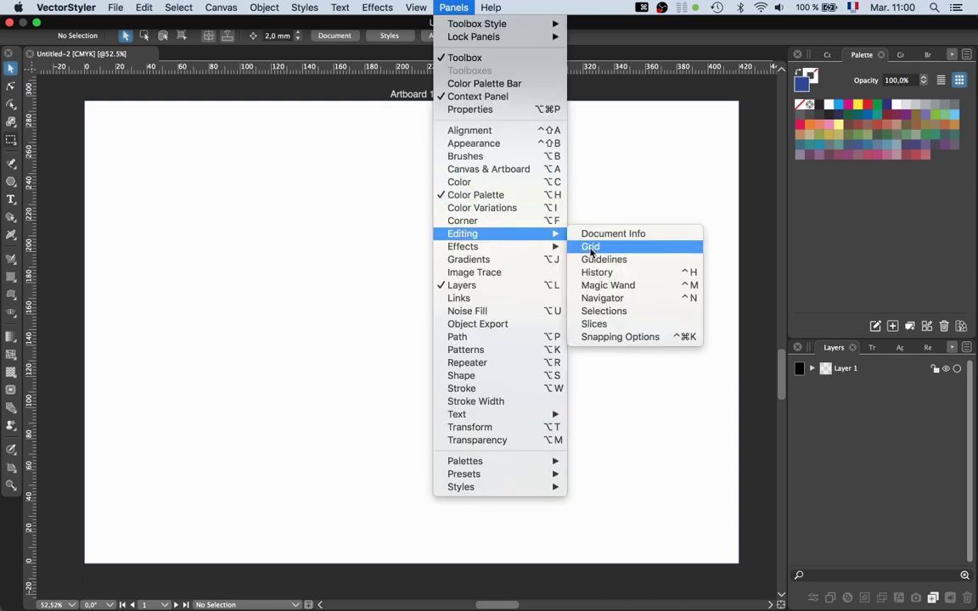
{"action": "left_click", "coordinate": [591, 247]}
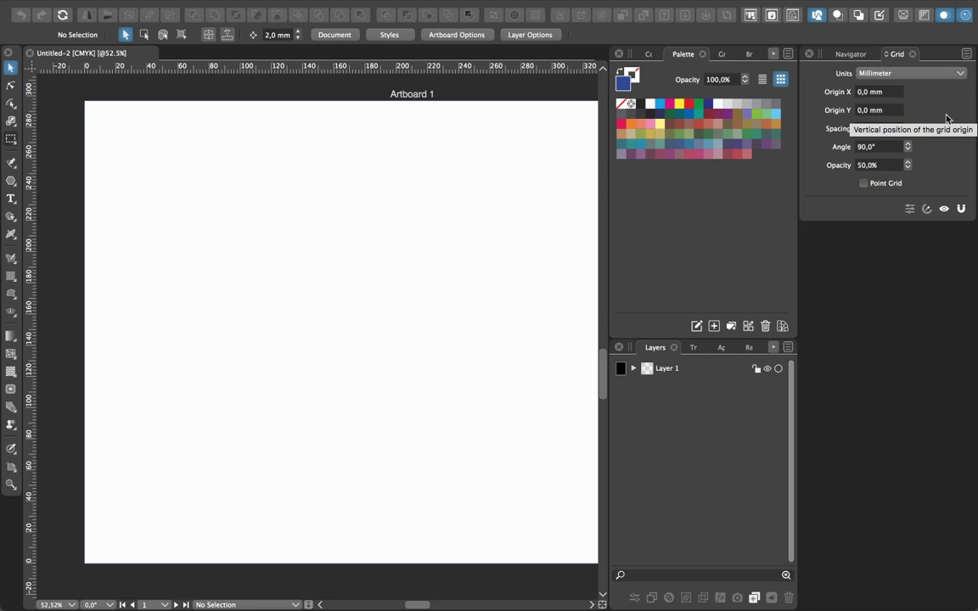
{"action": "left_click", "coordinate": [967, 54]}
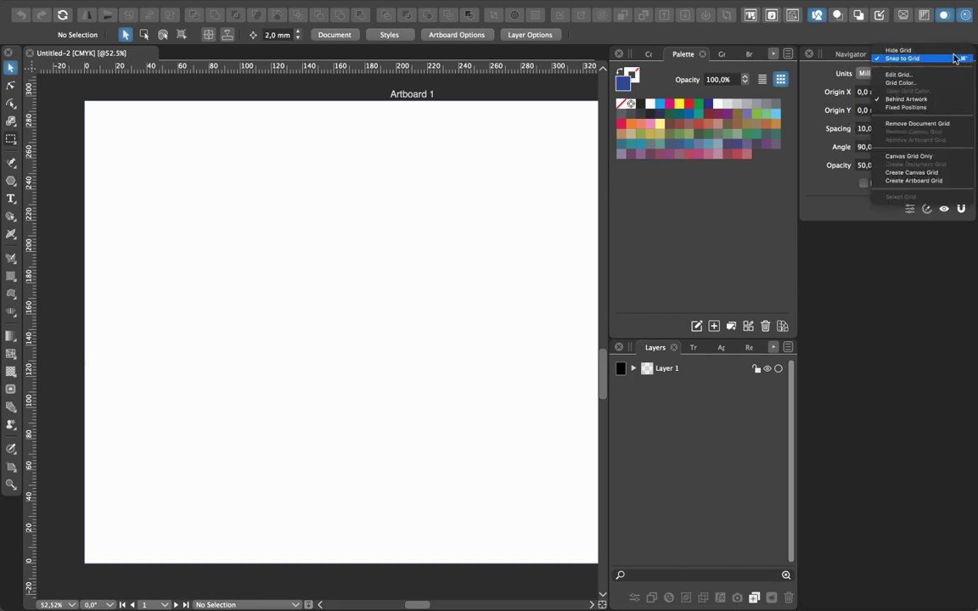
{"action": "left_click", "coordinate": [910, 75]}
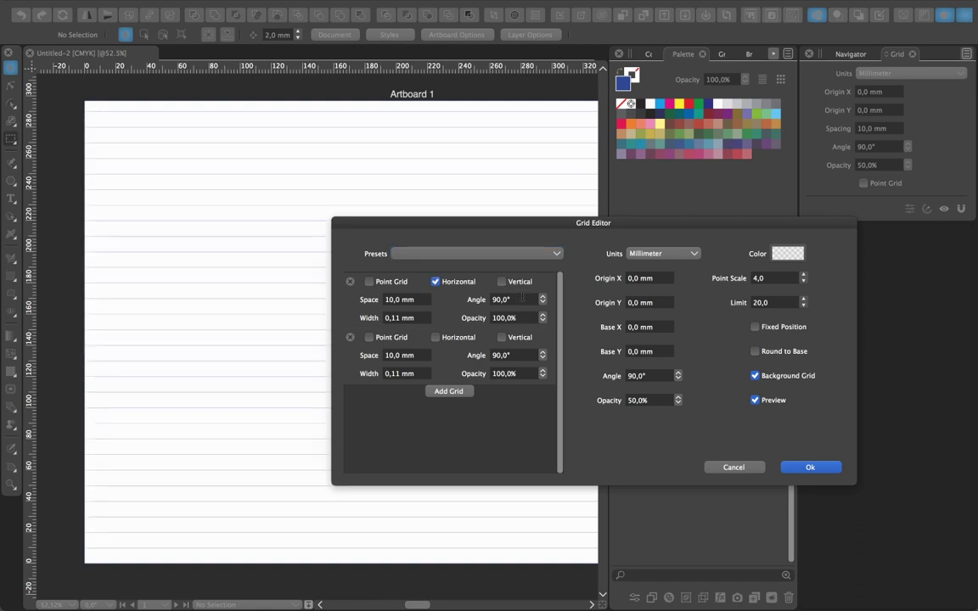
- Set the first grid's angle to 120° and make the second grid horizontal with an angle of -120°
{"action": "left_click", "coordinate": [489, 301]}
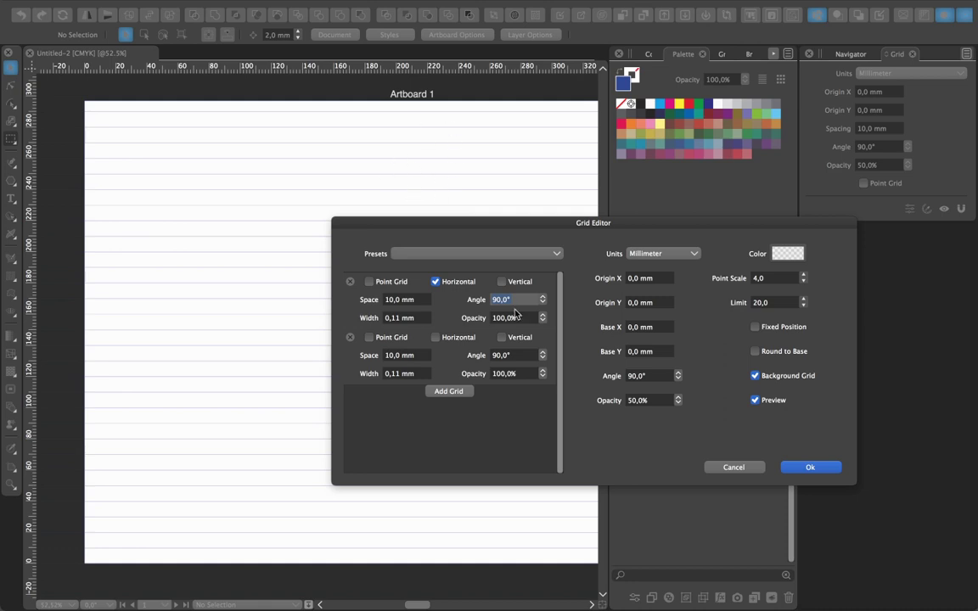
{"action": "type", "text": "120"}
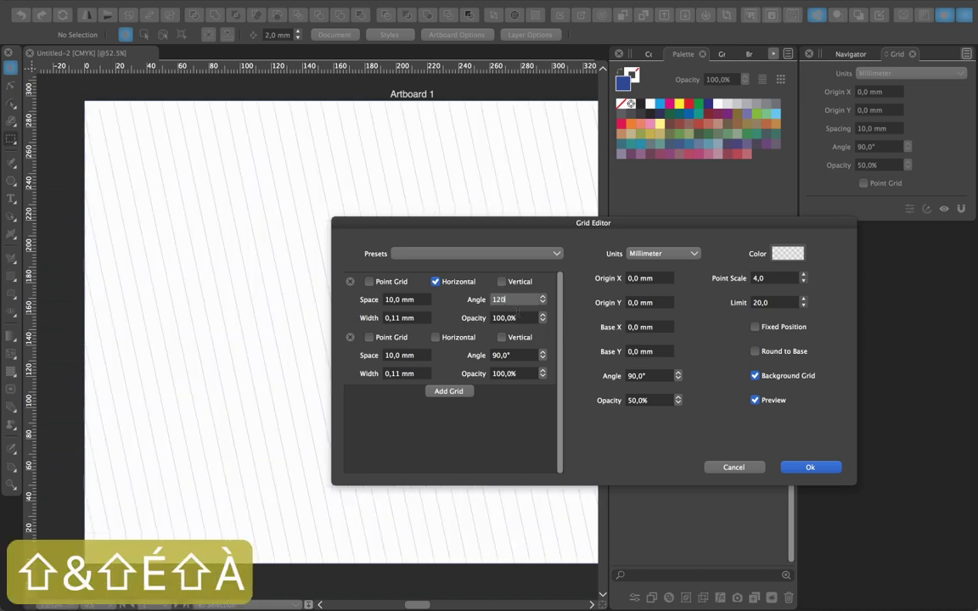
{"action": "left_click", "coordinate": [520, 354]}
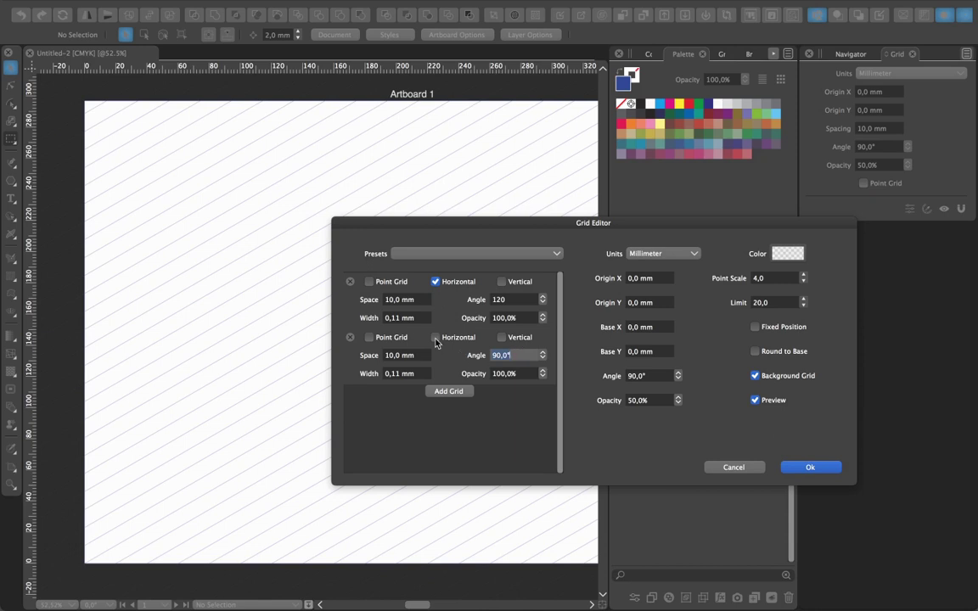
{"action": "left_click", "coordinate": [435, 338]}
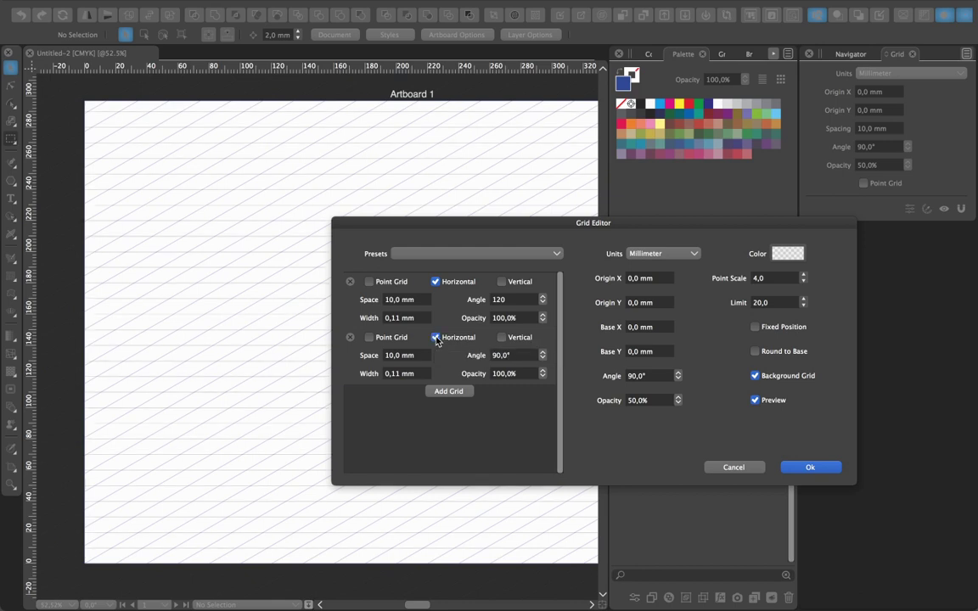
{"action": "key", "text": "Tab"}
{"action": "type", "text": "-120"}
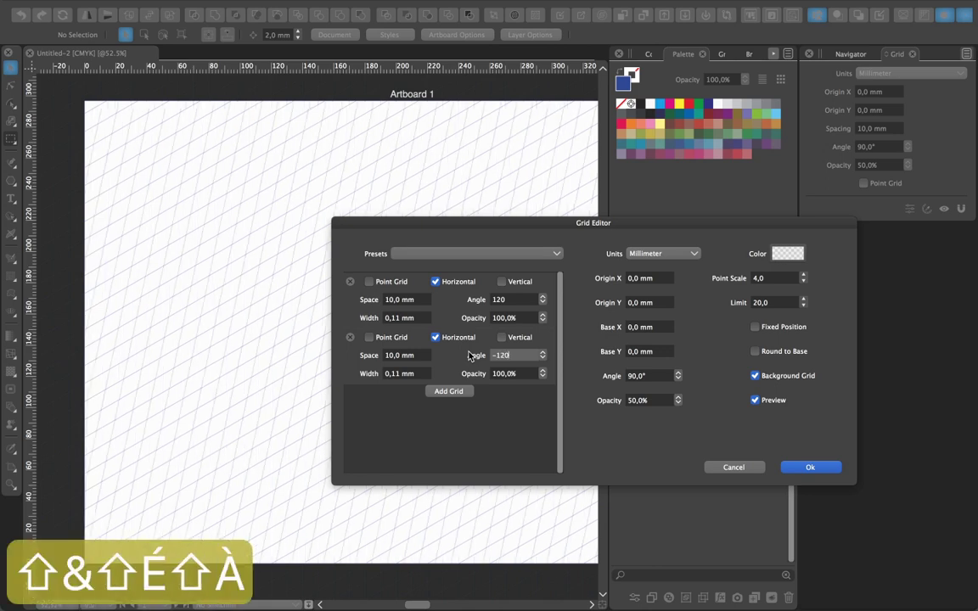
{"action": "key", "text": "Tab"}
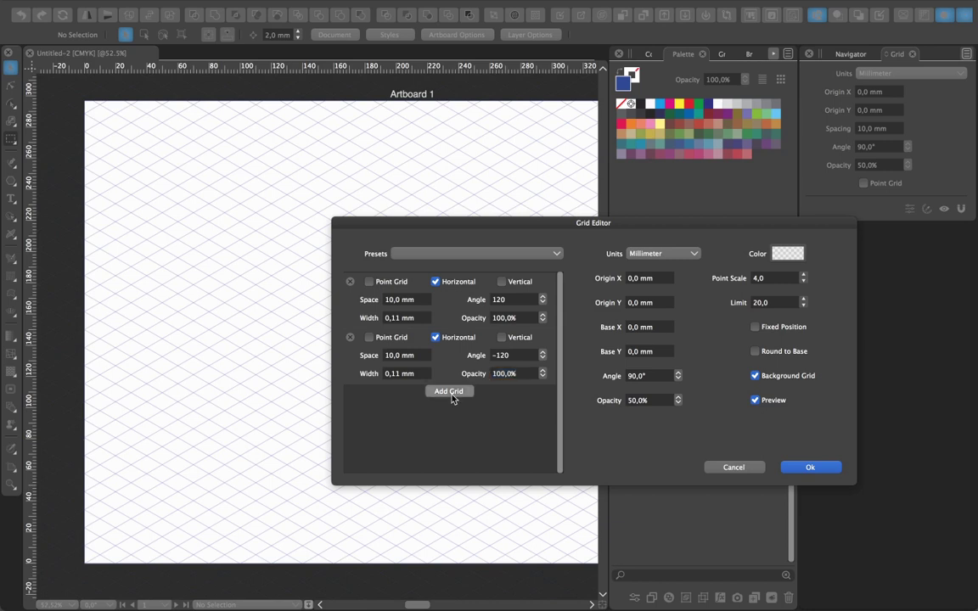
- Add a third grid with vertical lines and set its angle to 90°
{"action": "left_click", "coordinate": [449, 393]}
{"action": "left_click", "coordinate": [435, 393]}
{"action": "left_click", "coordinate": [502, 393]}
{"action": "left_click_drag", "start_coordinate": [524, 411], "coordinate": [472, 408]}
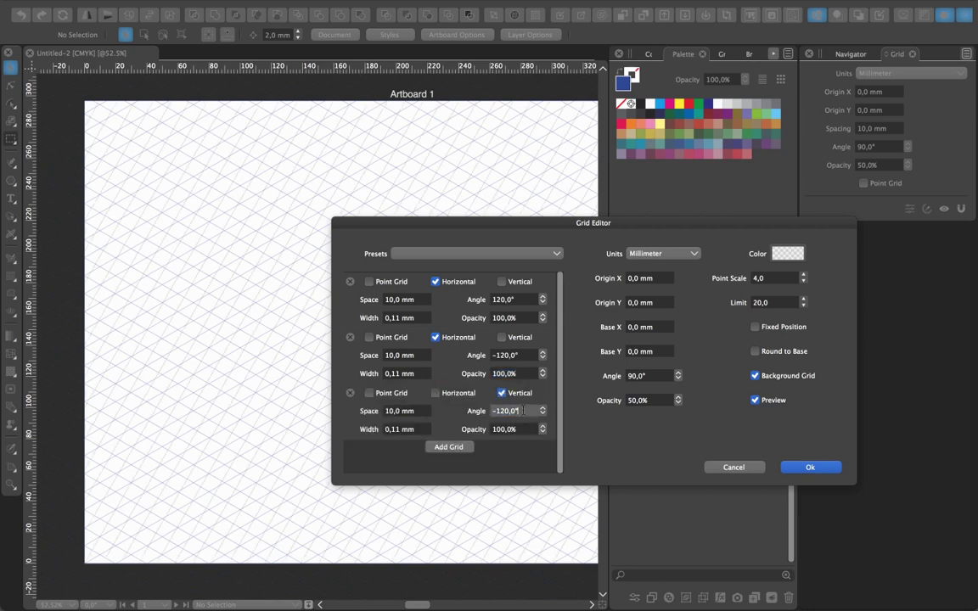
{"action": "type", "text": "90"}
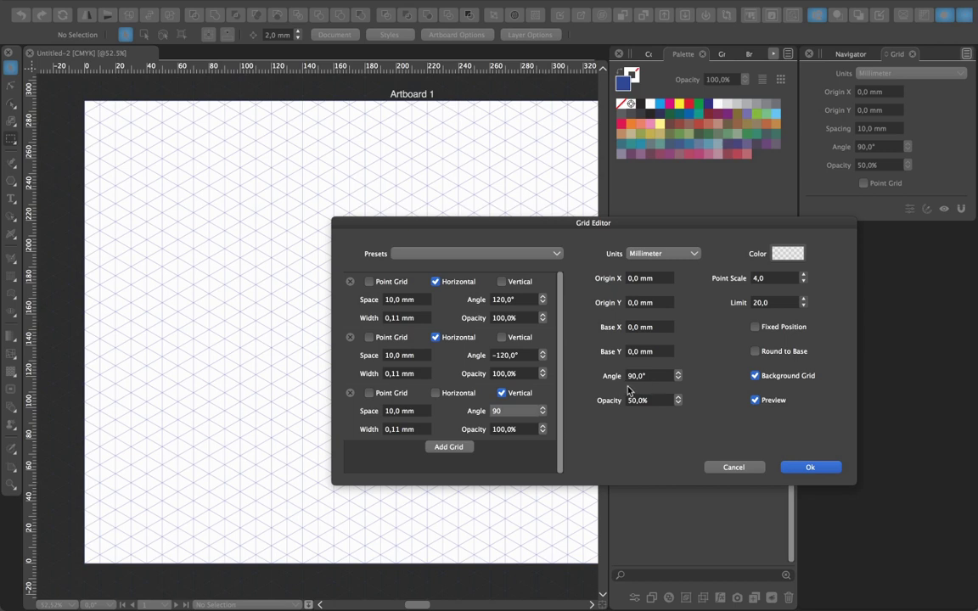
- Save the current grid configuration as a preset named Isometric in the Presets group
{"action": "left_click", "coordinate": [552, 255]}
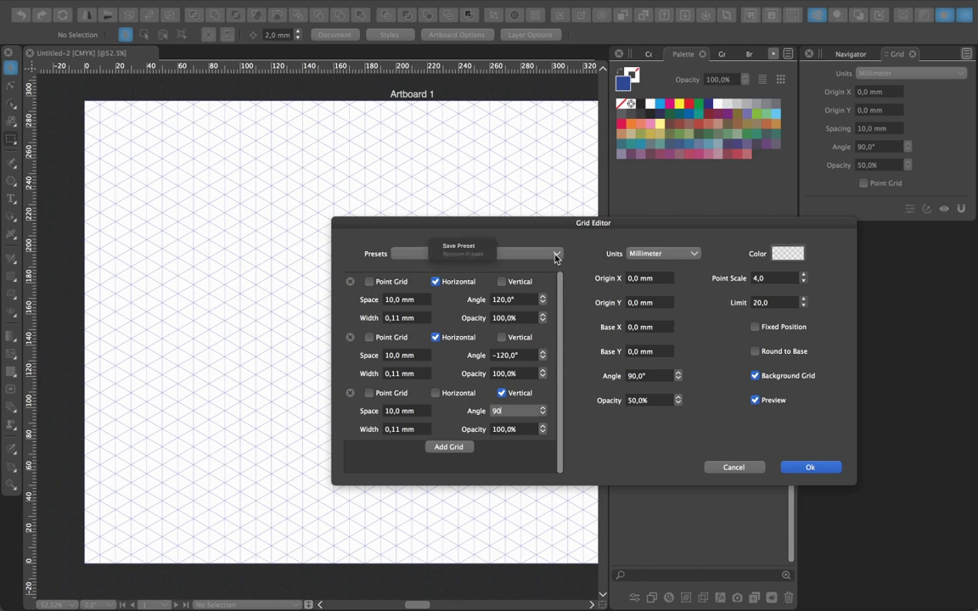
{"action": "left_click", "coordinate": [458, 246]}
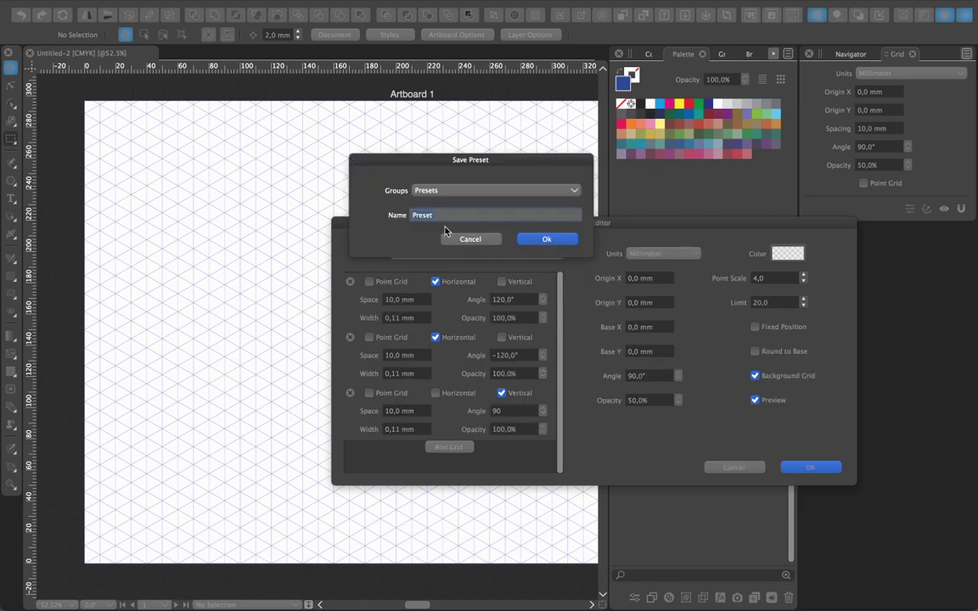
{"action": "type", "text": "I"}
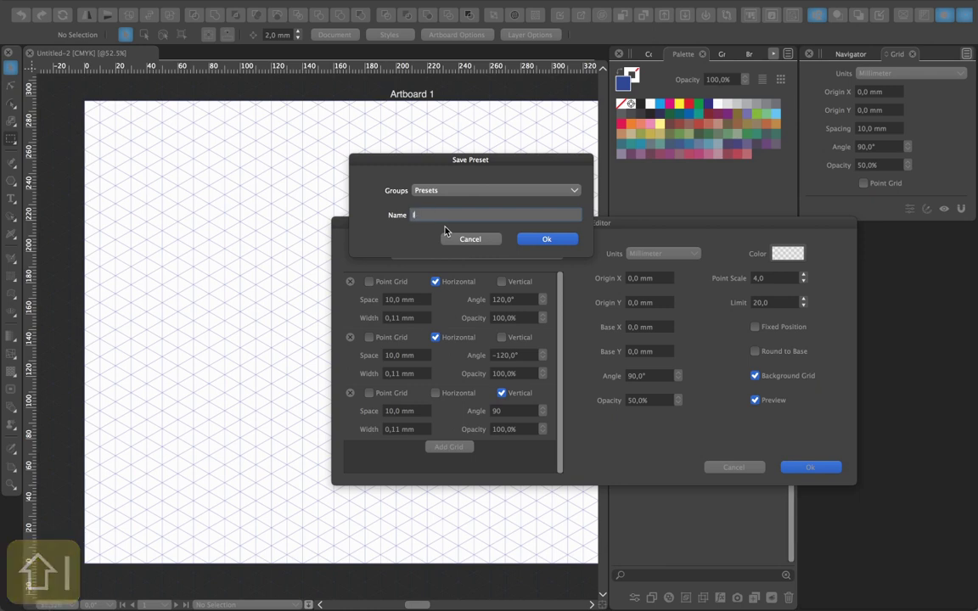
{"action": "type", "text": "sometric"}
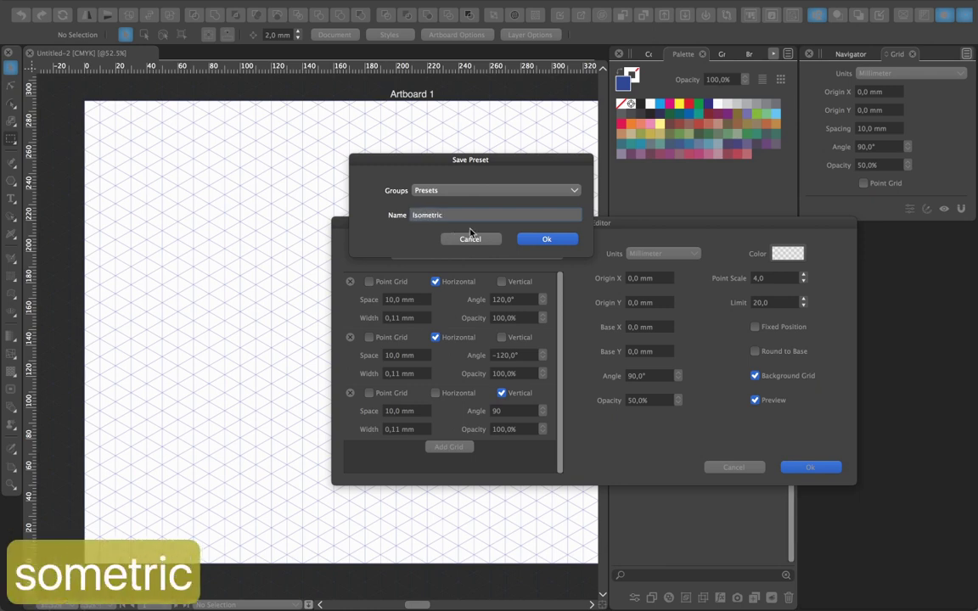
{"action": "left_click", "coordinate": [546, 240]}
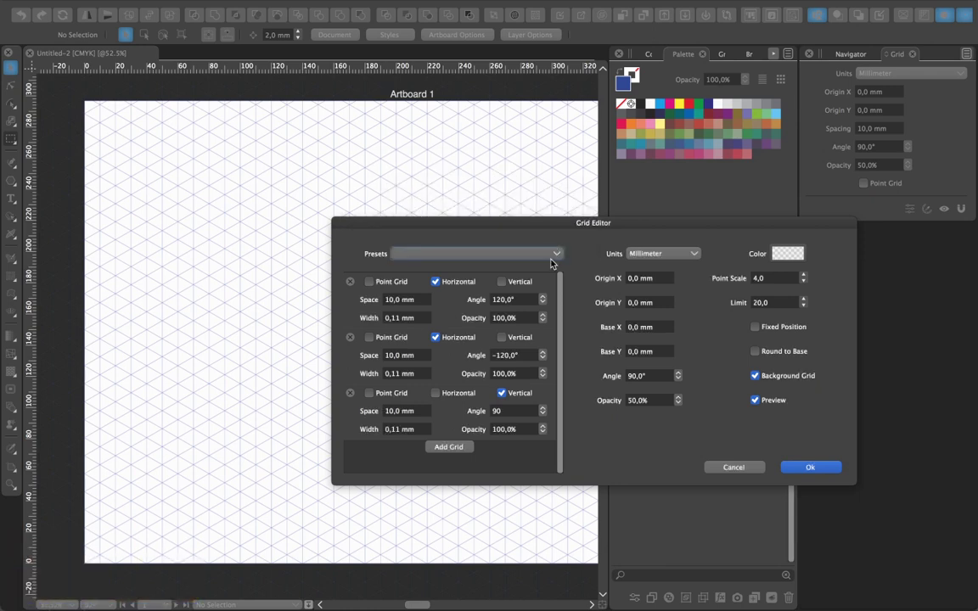
- Check the preset list, accept the grid settings and close the Grid panel
{"action": "left_click", "coordinate": [499, 253]}
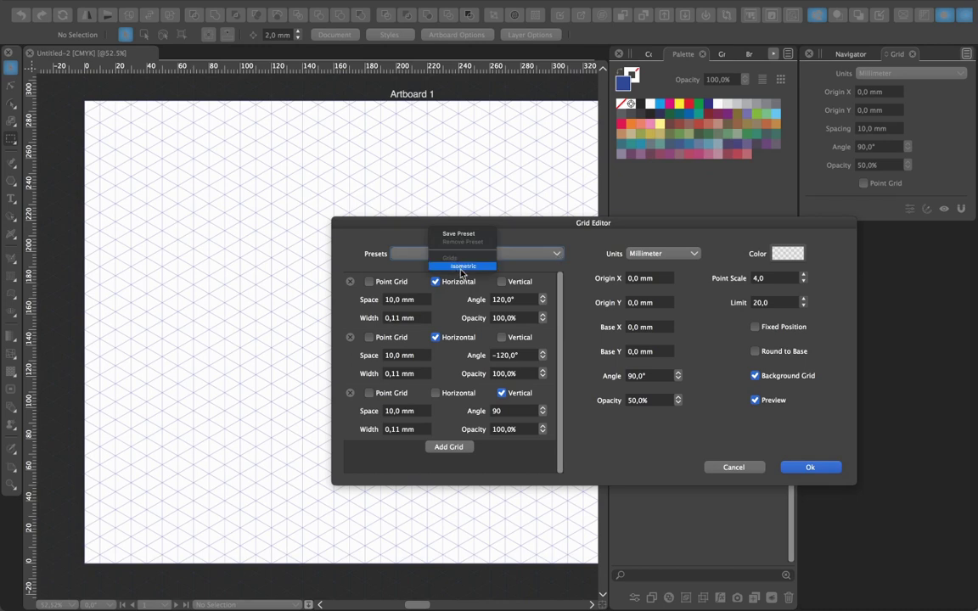
{"action": "left_click", "coordinate": [603, 444]}
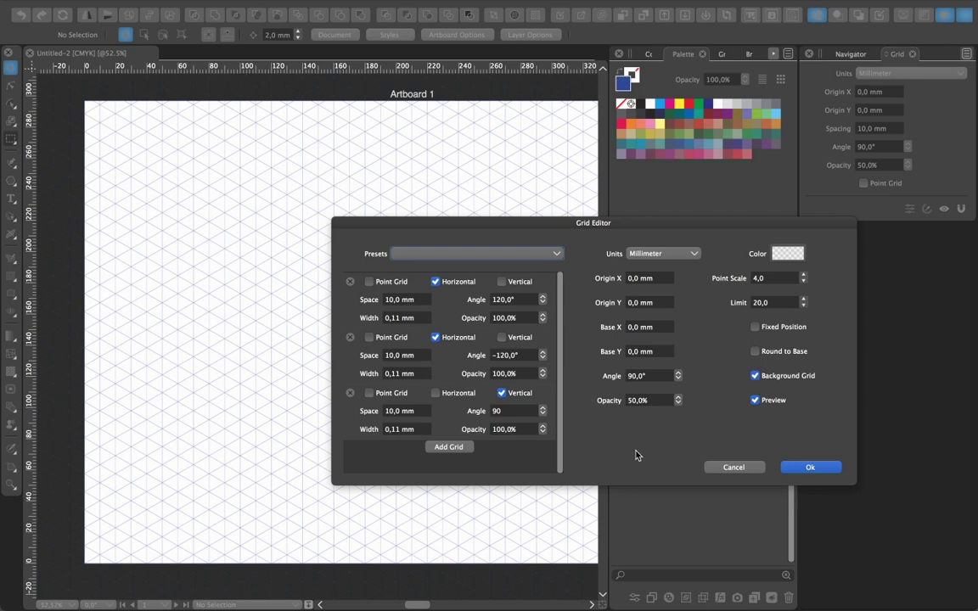
{"action": "left_click", "coordinate": [808, 466]}
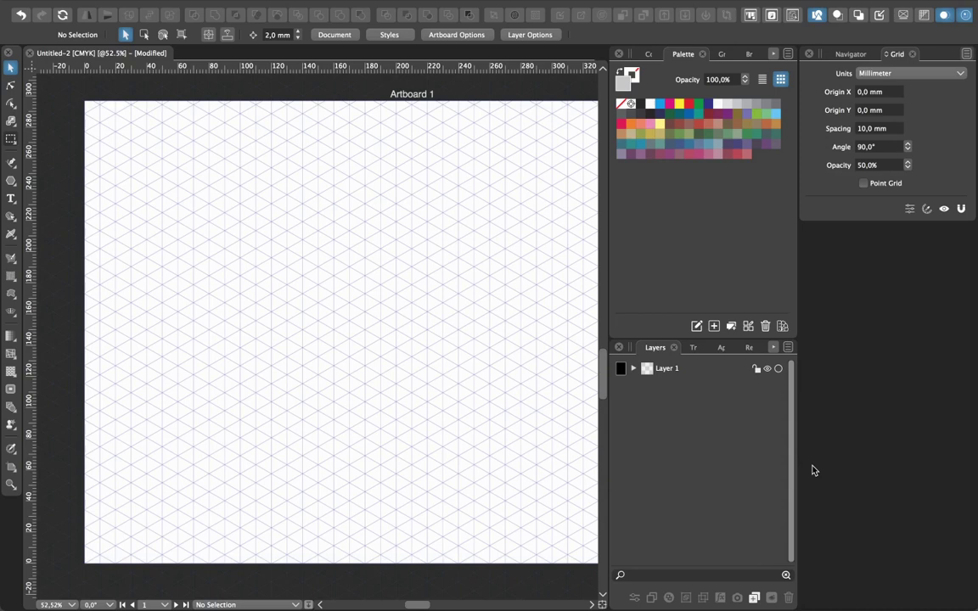
{"action": "left_click", "coordinate": [809, 53]}
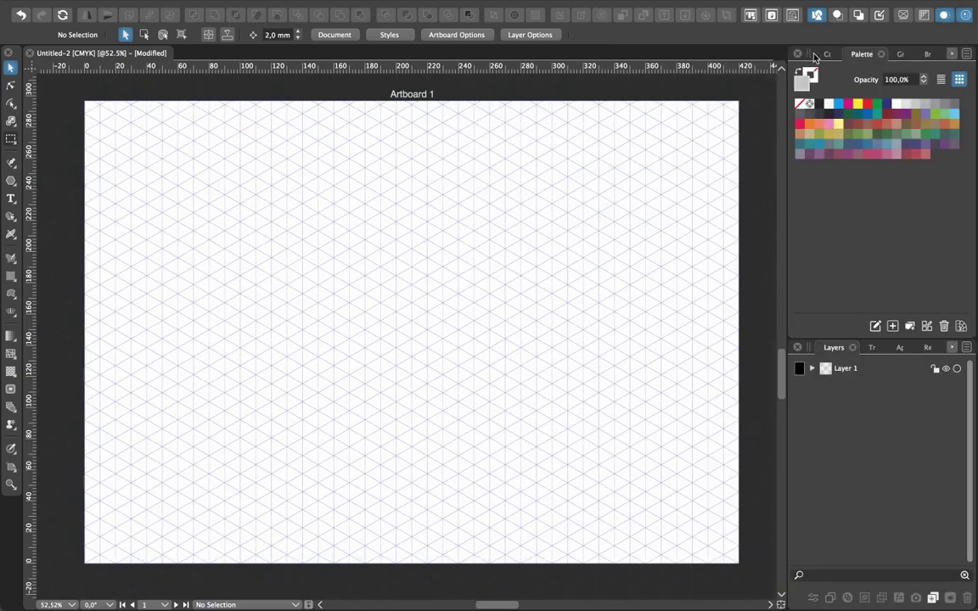
- Check the Angle Constraint value under Editing Options 1 in the preferences and close them
{"action": "mouse_move", "coordinate": [98, 4]}
{"action": "left_click", "coordinate": [115, 7]}
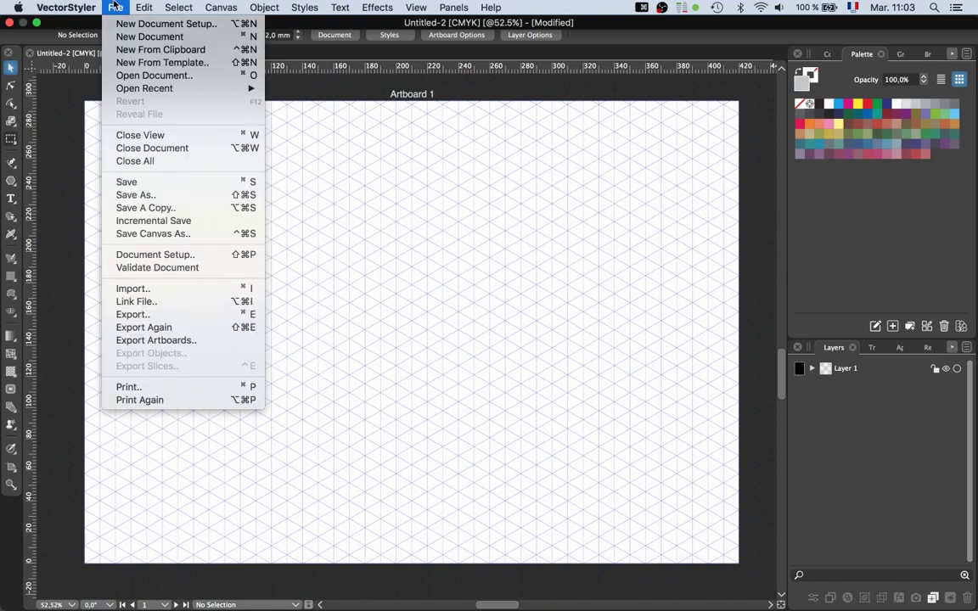
{"action": "mouse_move", "coordinate": [80, 7]}
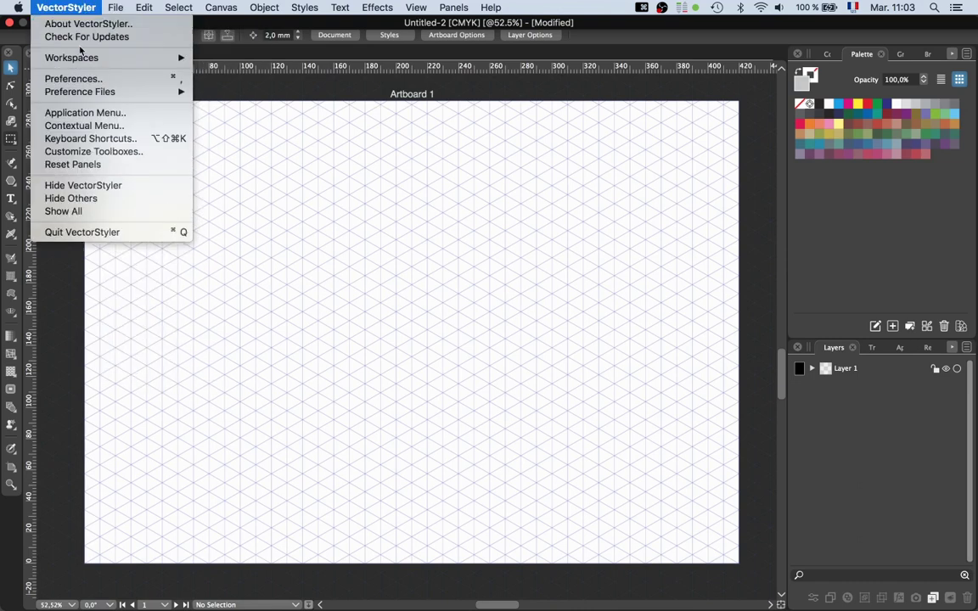
{"action": "left_click", "coordinate": [73, 79]}
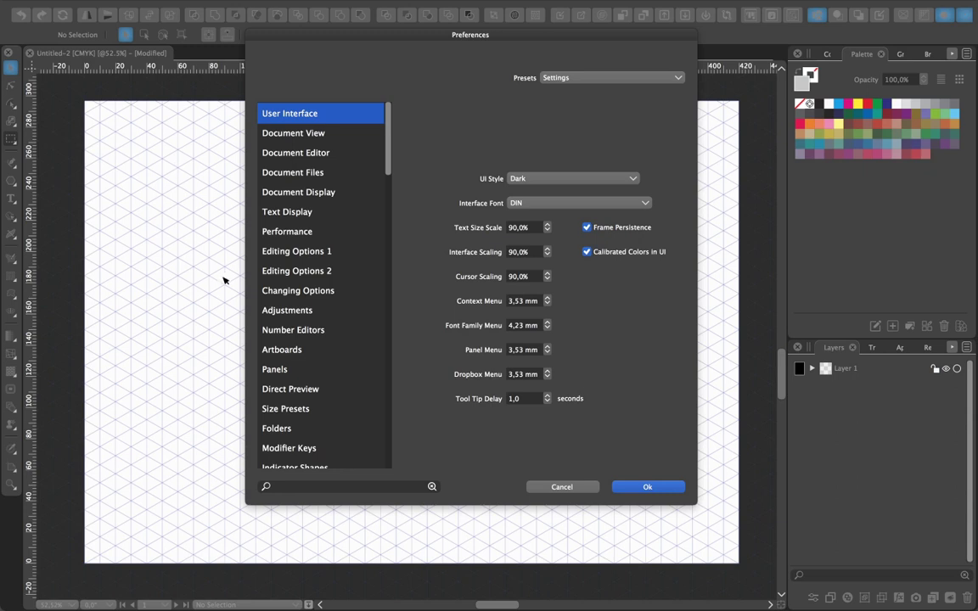
{"action": "left_click", "coordinate": [293, 252]}
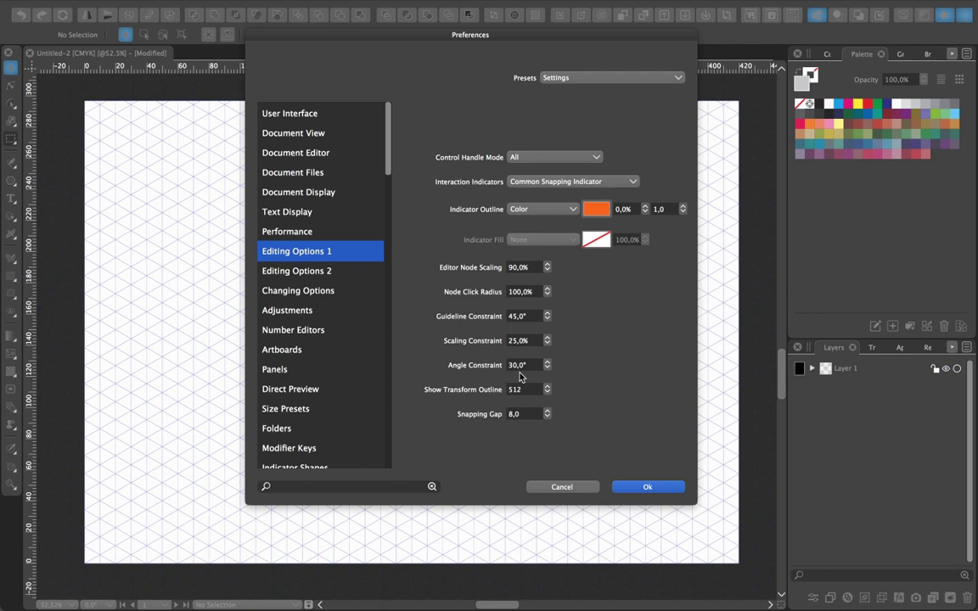
{"action": "left_click", "coordinate": [645, 491]}
{"action": "left_click", "coordinate": [642, 490]}
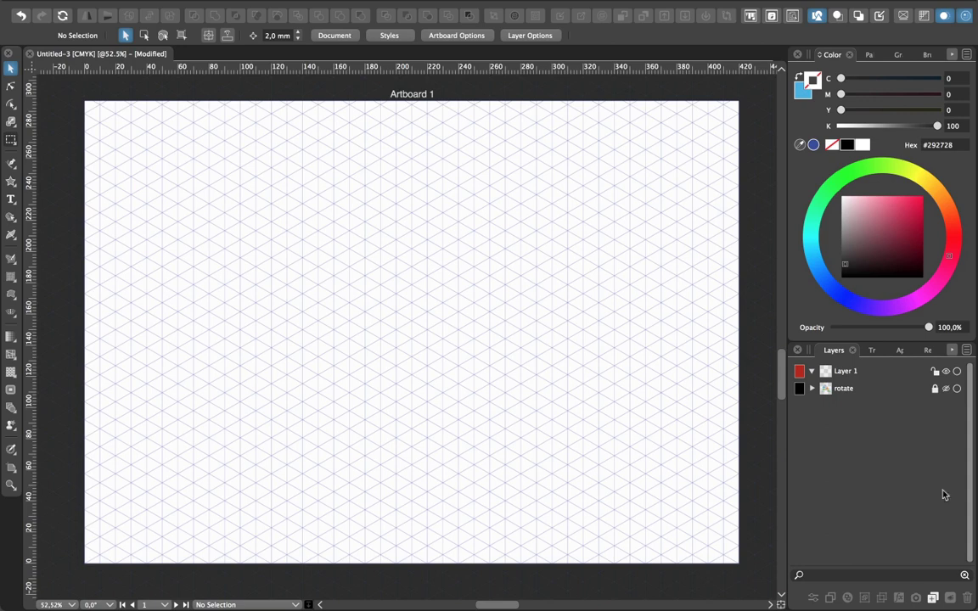
- Draw a closed six-point isometric L shape about 60 mm wide and 140 mm tall on Layer 1 with the Pen tool, following the grid
{"action": "left_click", "coordinate": [875, 371]}
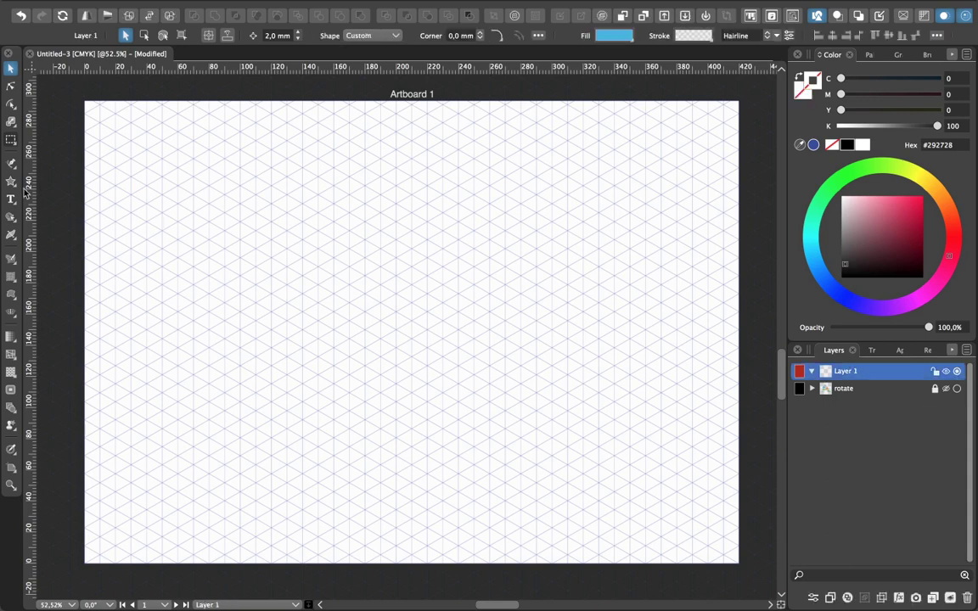
{"action": "left_click", "coordinate": [11, 162]}
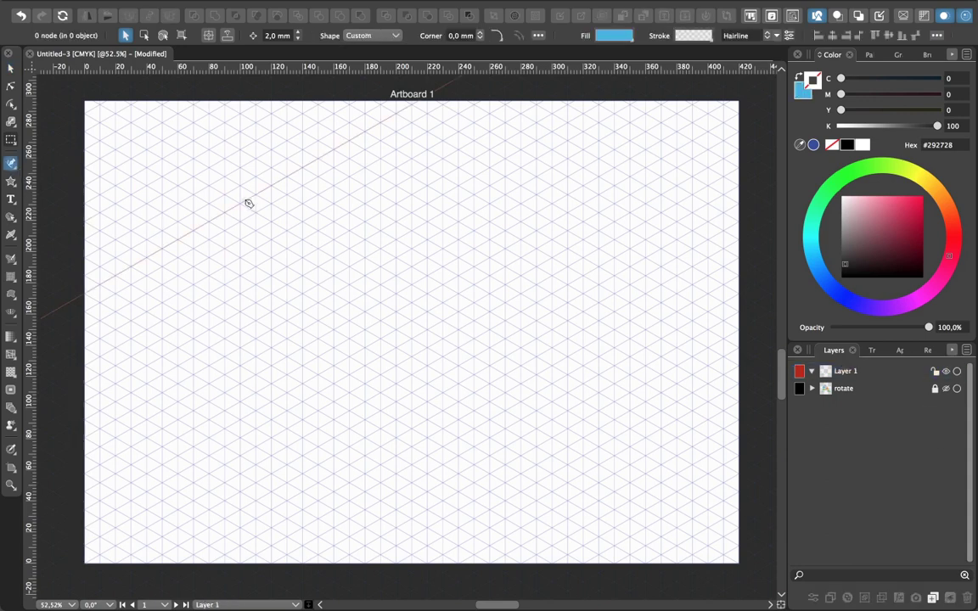
{"action": "left_click", "coordinate": [349, 213]}
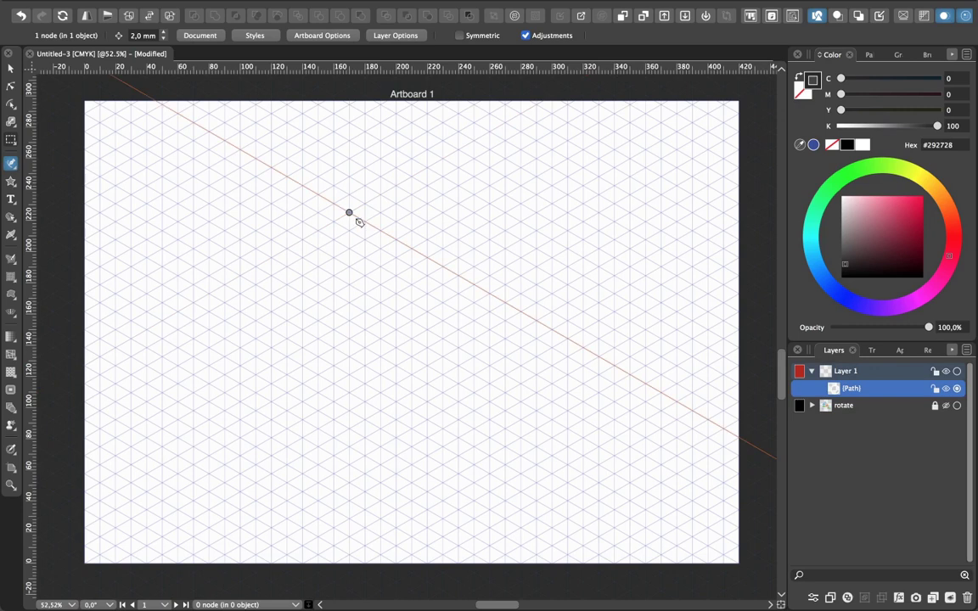
{"action": "left_click", "coordinate": [396, 240]}
{"action": "left_click", "coordinate": [396, 348]}
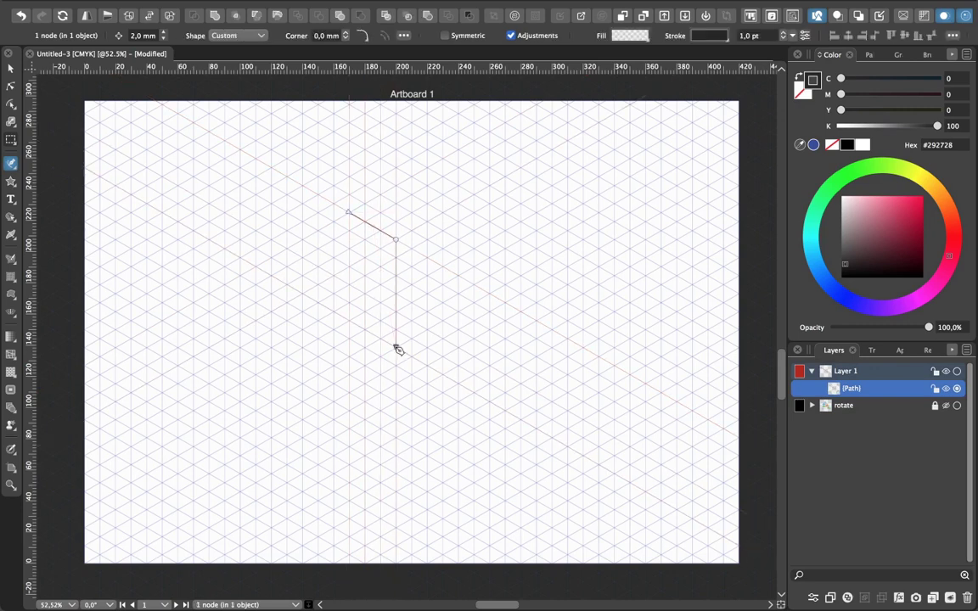
{"action": "left_click", "coordinate": [442, 373]}
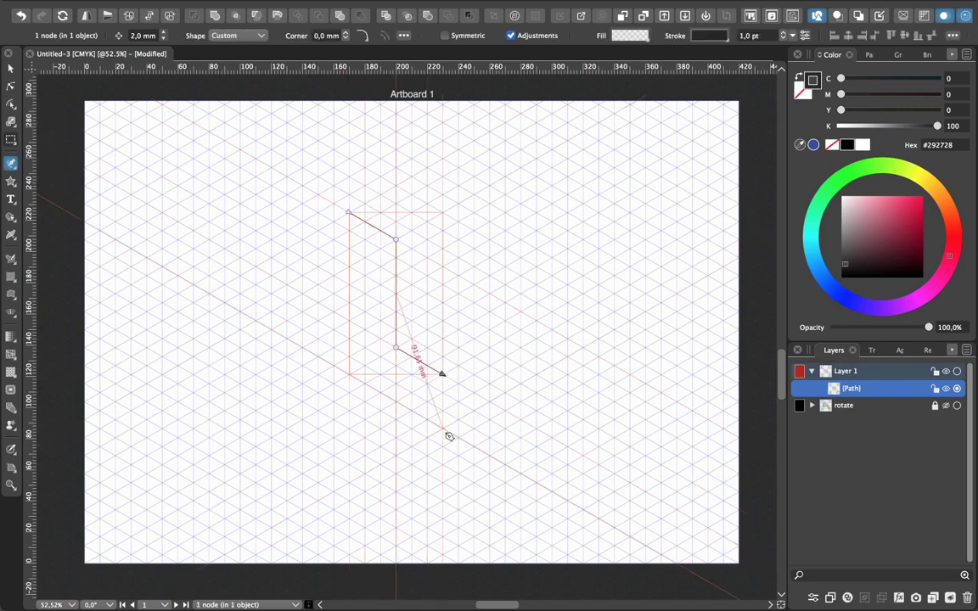
{"action": "key", "text": "Escape"}
{"action": "left_click", "coordinate": [442, 429]}
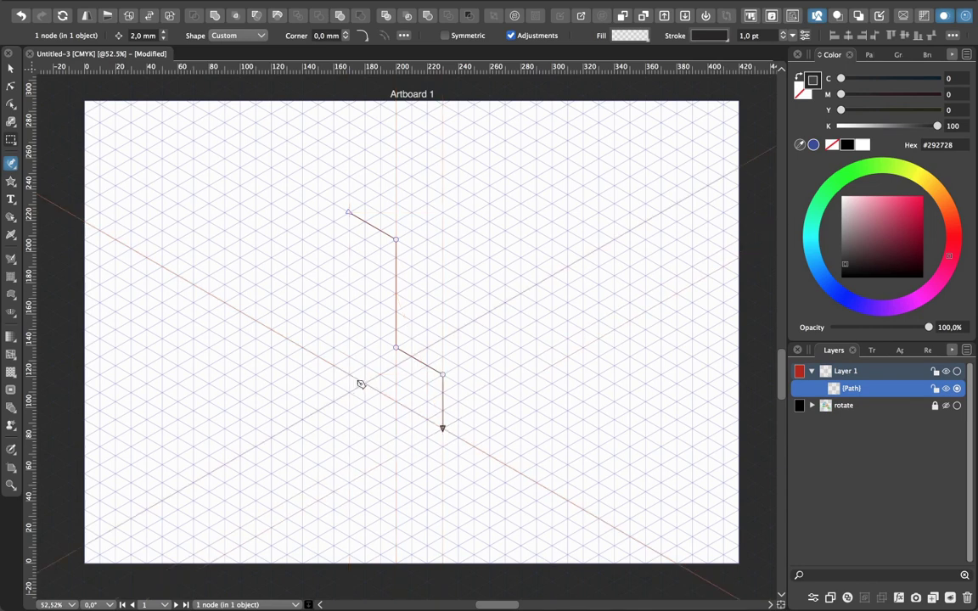
{"action": "left_click", "coordinate": [348, 375]}
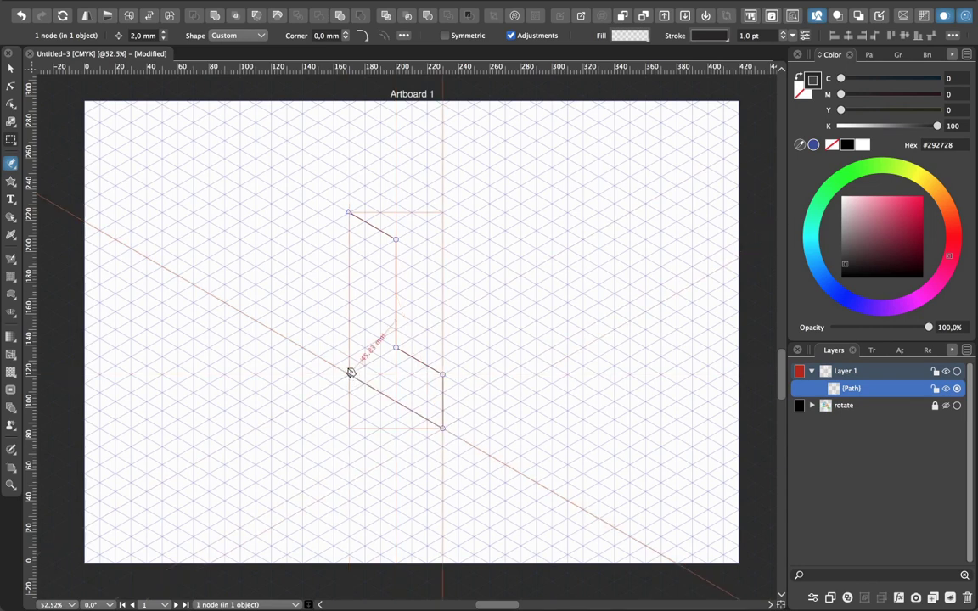
{"action": "left_click", "coordinate": [348, 212]}
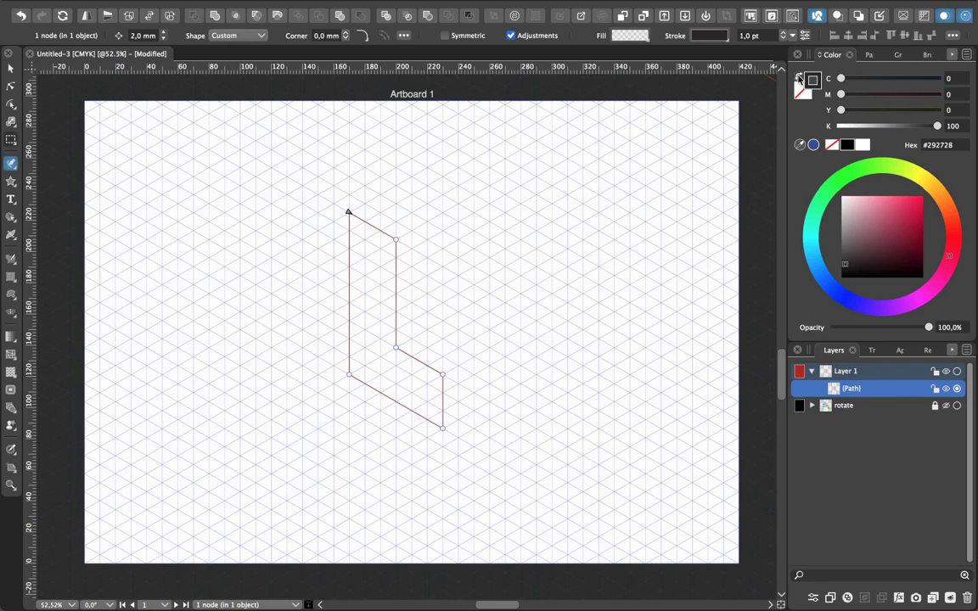
- Fill the L-shaped path with blue #374B9A, remove its stroke and deselect it
{"action": "left_click", "coordinate": [799, 78]}
{"action": "left_click", "coordinate": [801, 92]}
{"action": "left_click", "coordinate": [813, 145]}
{"action": "left_click", "coordinate": [11, 68]}
{"action": "left_click", "coordinate": [474, 300]}
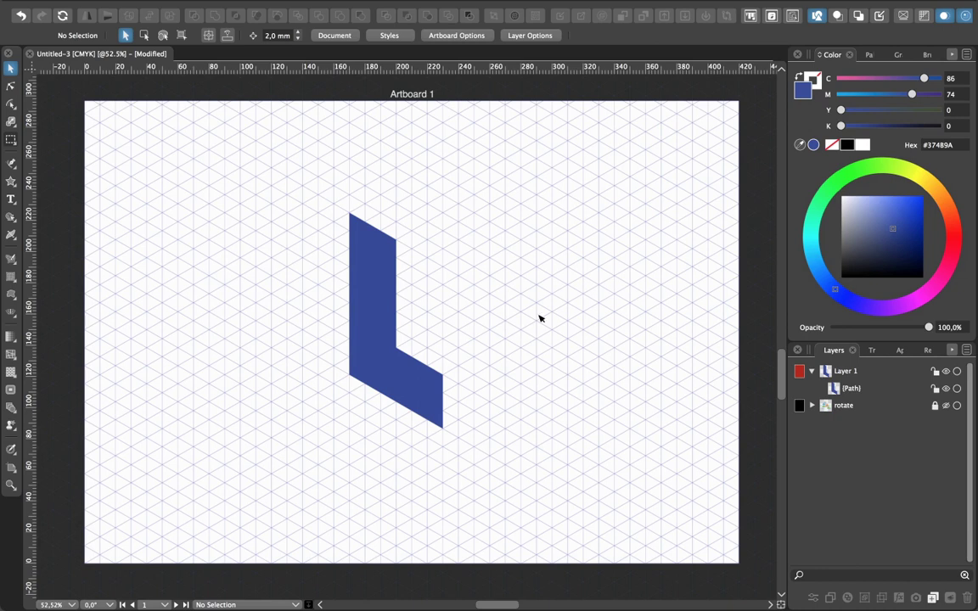
{"action": "left_click", "coordinate": [378, 277]}
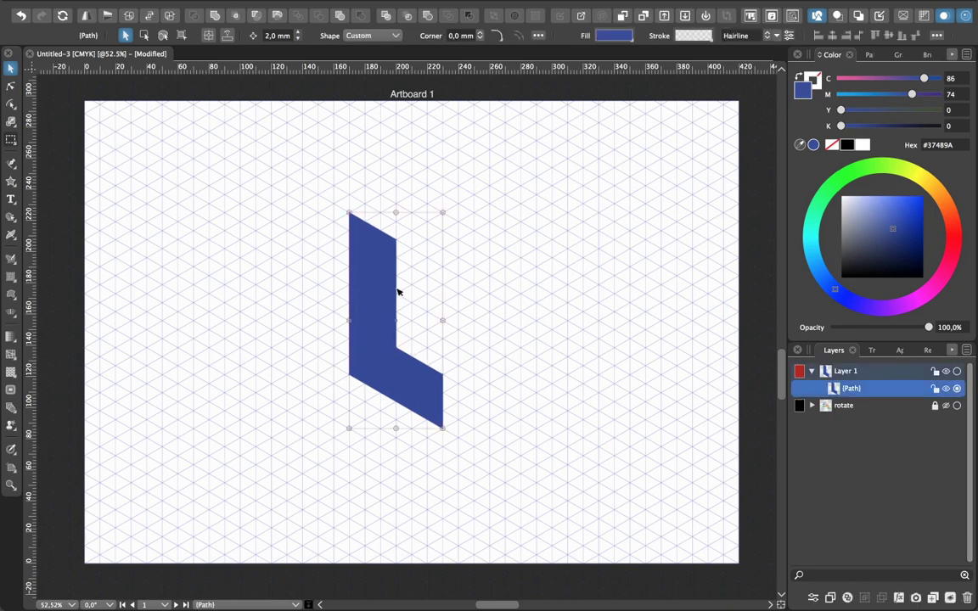
{"action": "left_click", "coordinate": [167, 235]}
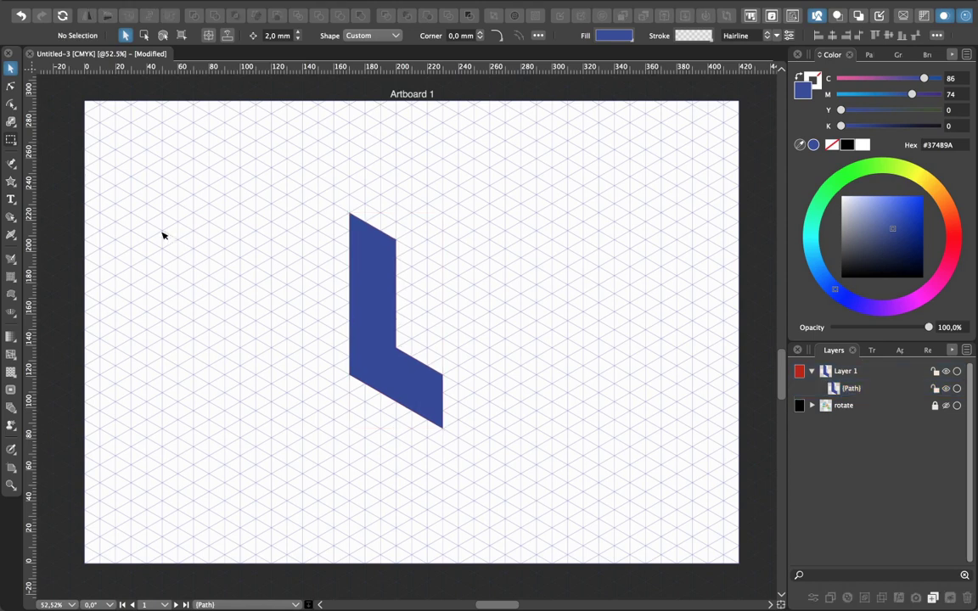
- Draw a closed four-point path about 70 mm wide and 60 mm tall beside the L shape with the Pen tool
{"action": "left_click", "coordinate": [11, 163]}
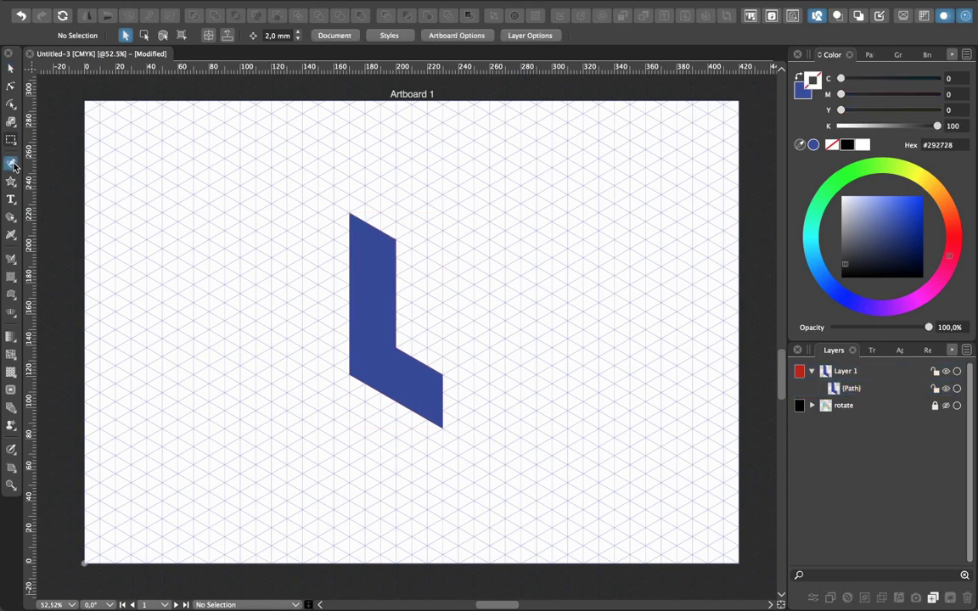
{"action": "left_click", "coordinate": [488, 294]}
{"action": "left_click", "coordinate": [536, 250]}
{"action": "left_click", "coordinate": [598, 302]}
{"action": "left_click", "coordinate": [544, 342]}
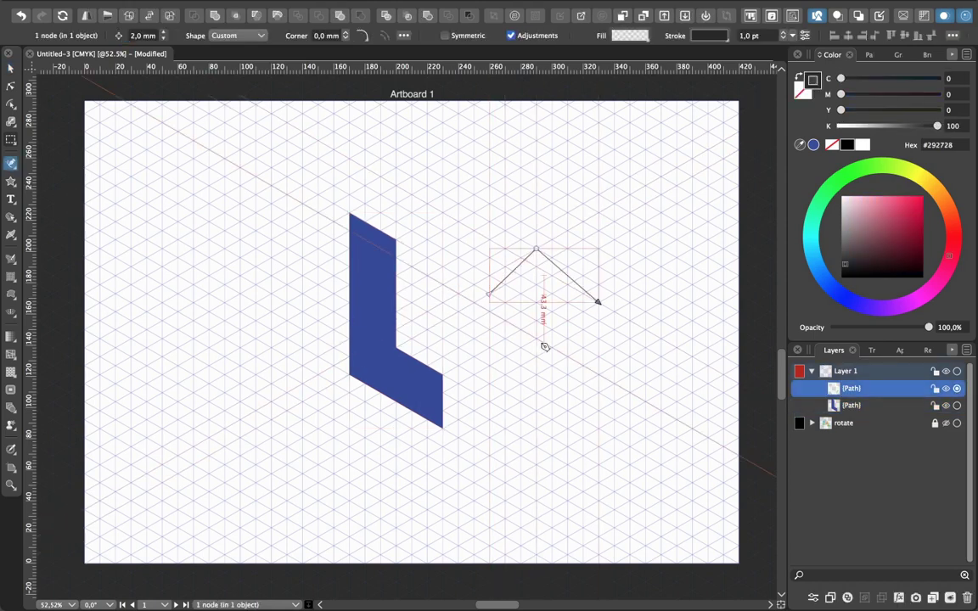
{"action": "left_click", "coordinate": [488, 294]}
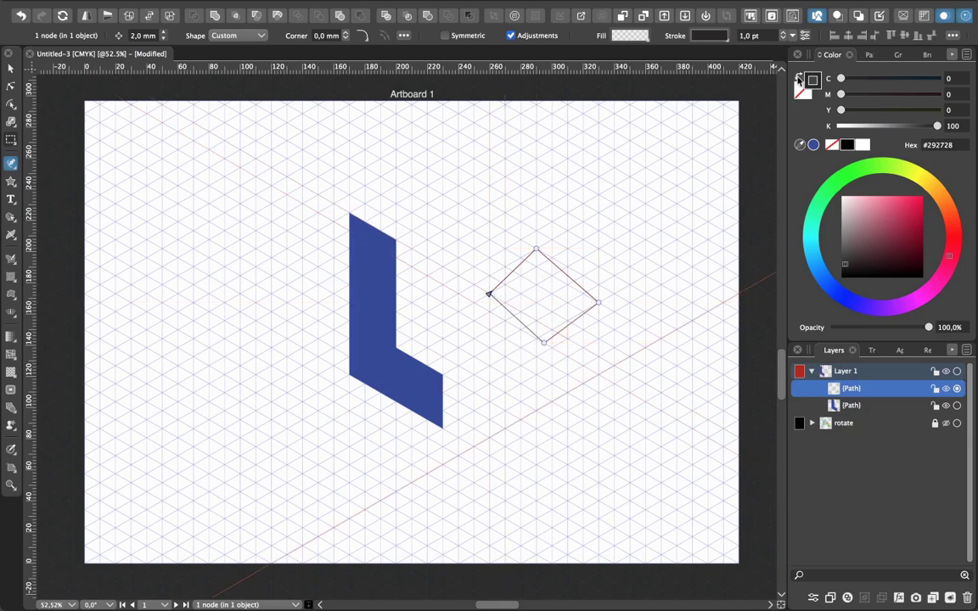
- Remove the four-point path's stroke and fill it with light blue #98A6D5
{"action": "left_click", "coordinate": [798, 78]}
{"action": "left_click", "coordinate": [813, 144]}
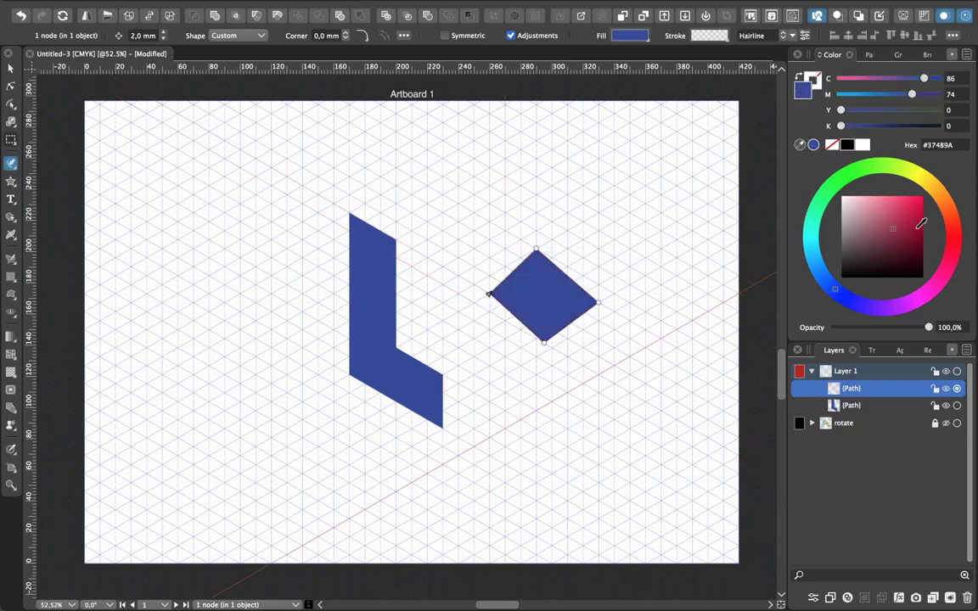
{"action": "left_click", "coordinate": [872, 204]}
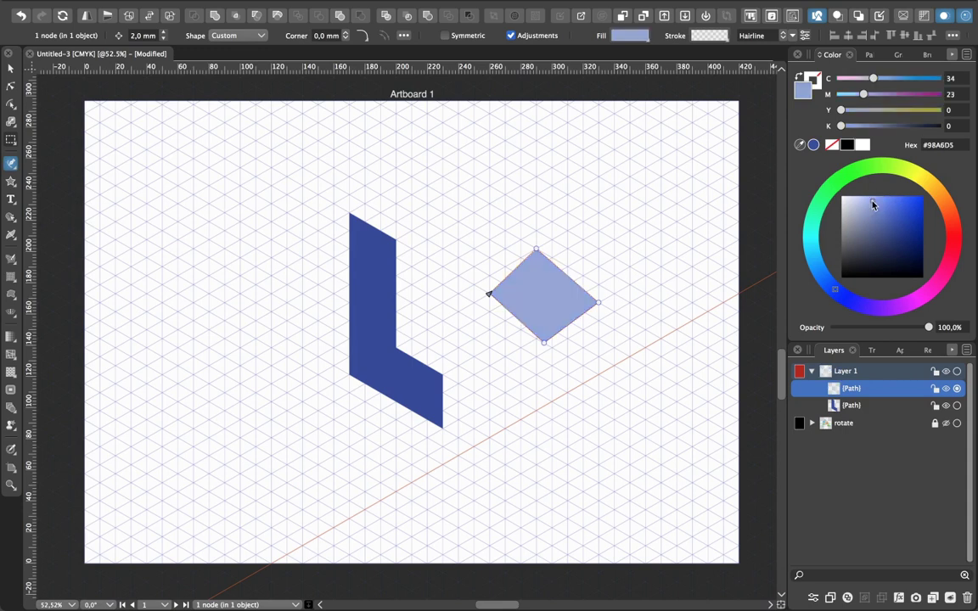
- Move the light blue path's four nodes onto the grid to form the top face of the L's upright, then deselect it
{"action": "left_click", "coordinate": [15, 88]}
{"action": "left_click_drag", "start_coordinate": [488, 294], "coordinate": [348, 212]}
{"action": "left_click_drag", "start_coordinate": [541, 250], "coordinate": [396, 185]}
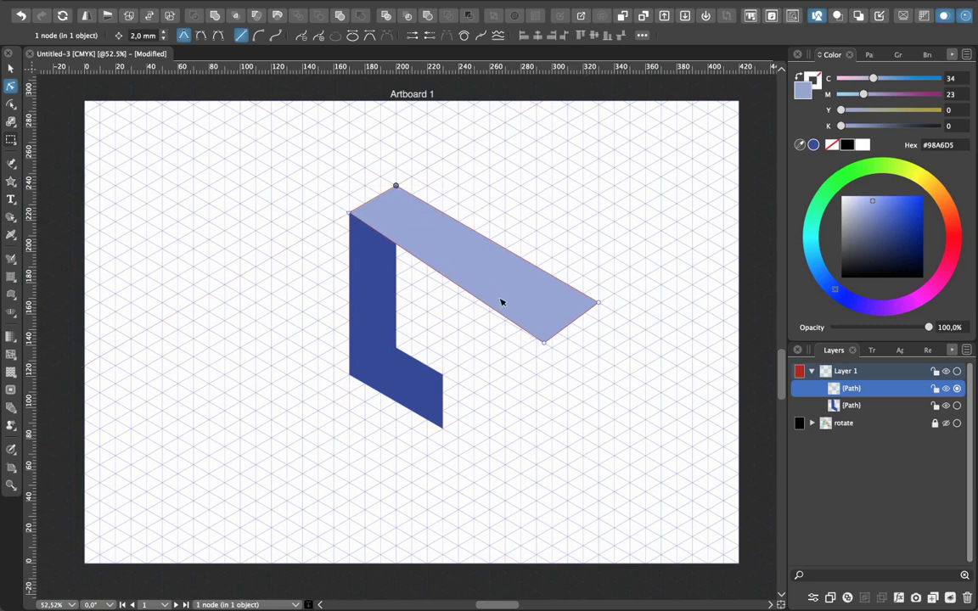
{"action": "left_click_drag", "start_coordinate": [543, 341], "coordinate": [397, 242]}
{"action": "left_click_drag", "start_coordinate": [598, 301], "coordinate": [443, 211]}
{"action": "left_click", "coordinate": [439, 241]}
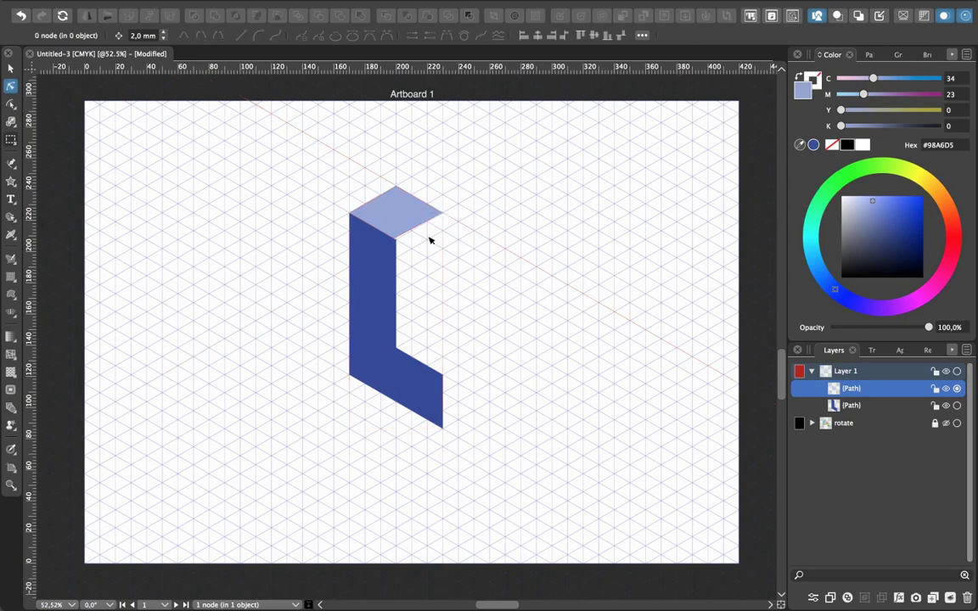
{"action": "left_click", "coordinate": [397, 240]}
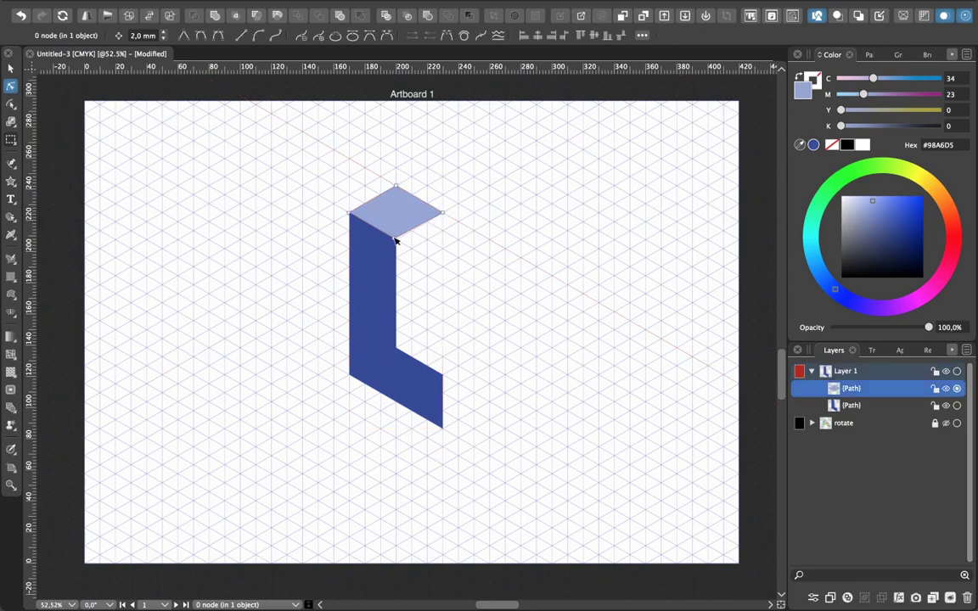
{"action": "left_click", "coordinate": [417, 252]}
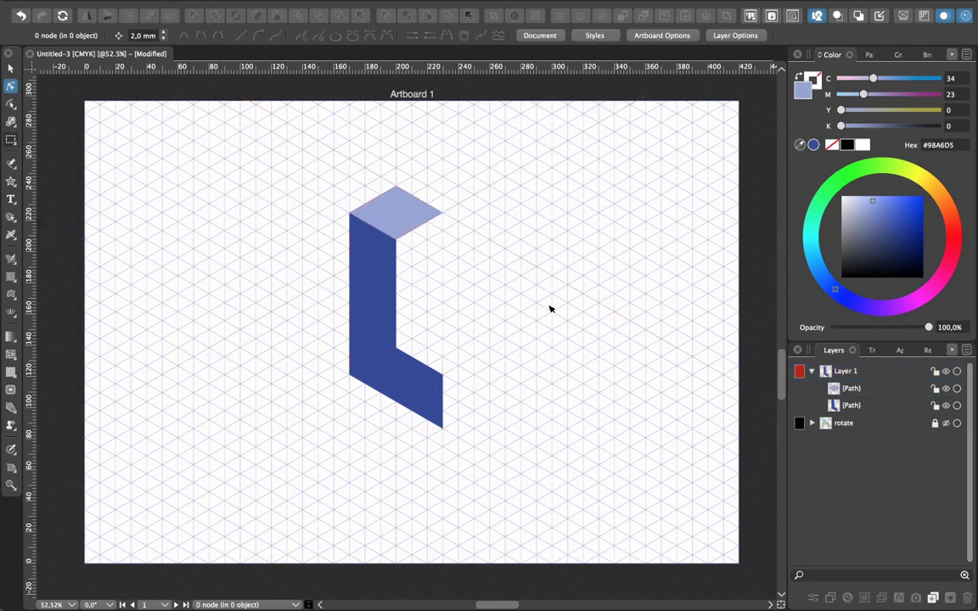
- Duplicate the light blue top face and place the copy as the top face of the L's foot
{"action": "left_click", "coordinate": [11, 68]}
{"action": "left_click", "coordinate": [416, 218]}
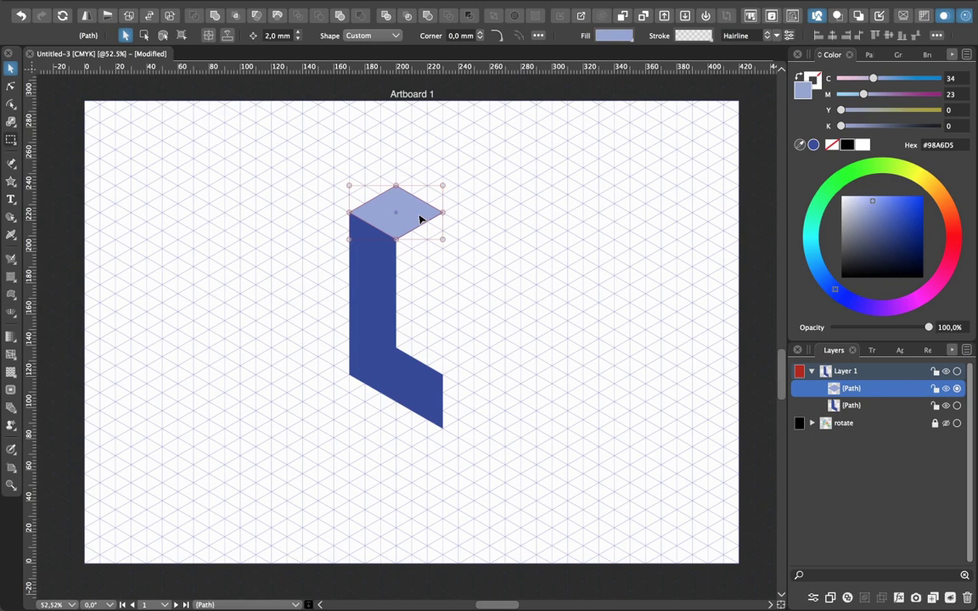
{"action": "left_click_drag", "start_coordinate": [428, 214], "coordinate": [508, 170]}
{"action": "left_click", "coordinate": [575, 245]}
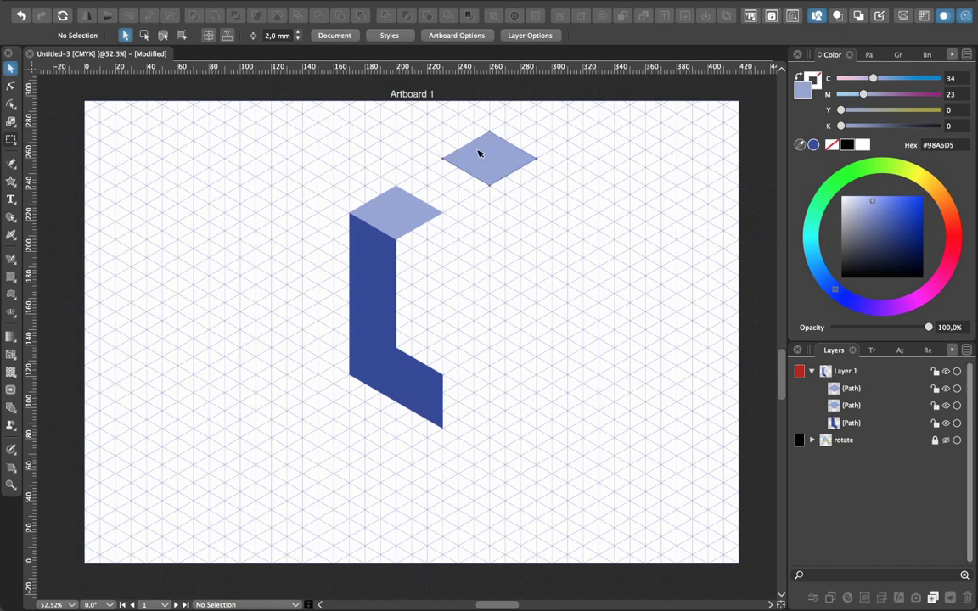
{"action": "left_click_drag", "start_coordinate": [484, 155], "coordinate": [442, 351]}
{"action": "left_click", "coordinate": [527, 425]}
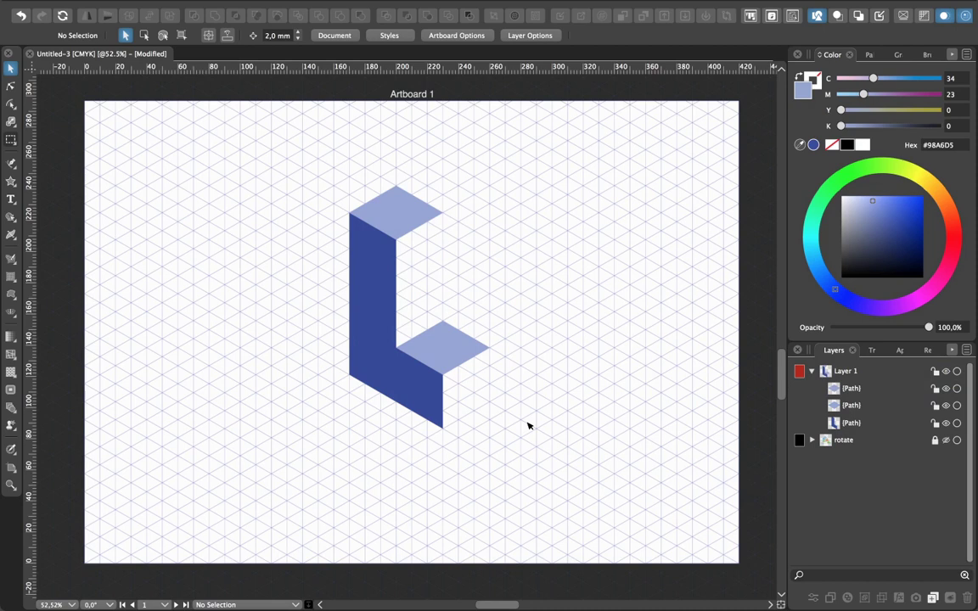
- Duplicate the foot's top face into the empty area beside the L and fill the copy with medium blue #6E81C0
{"action": "left_click", "coordinate": [456, 342]}
{"action": "left_click_drag", "start_coordinate": [456, 341], "coordinate": [528, 271]}
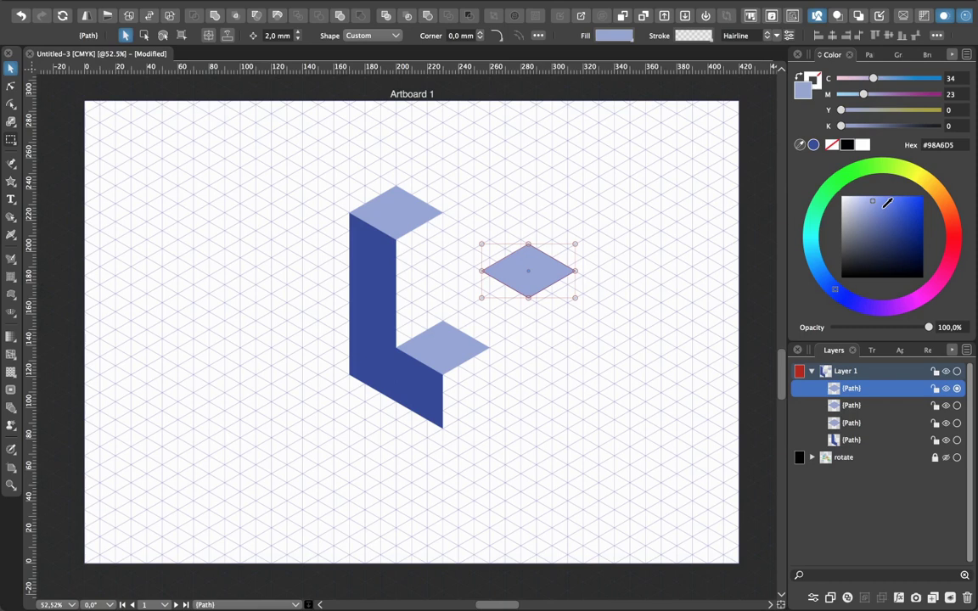
{"action": "left_click", "coordinate": [883, 206]}
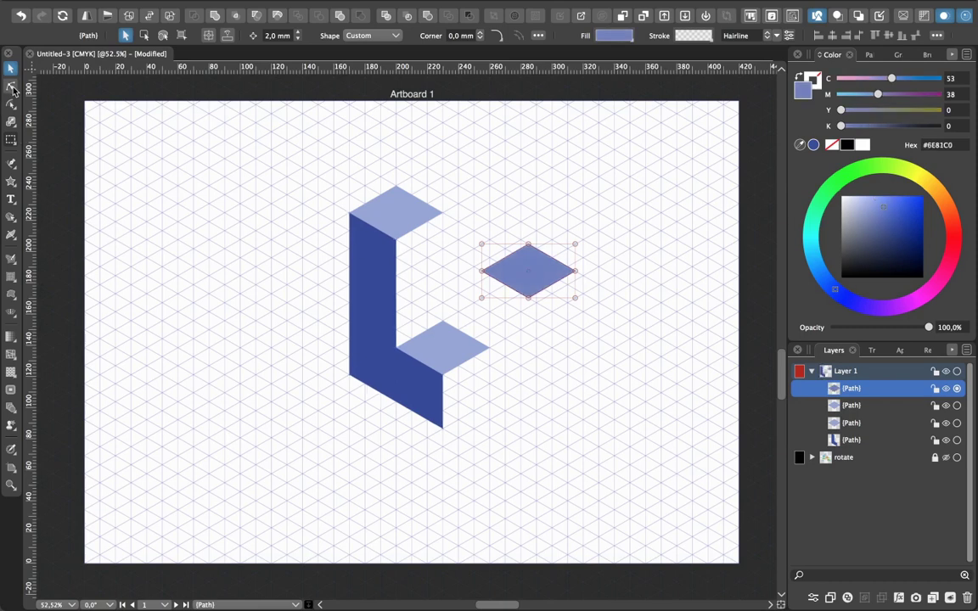
- Move the medium blue copy's four nodes to form the side face between the upright's top face and the foot's top face
{"action": "left_click", "coordinate": [12, 87]}
{"action": "left_click_drag", "start_coordinate": [482, 271], "coordinate": [399, 243]}
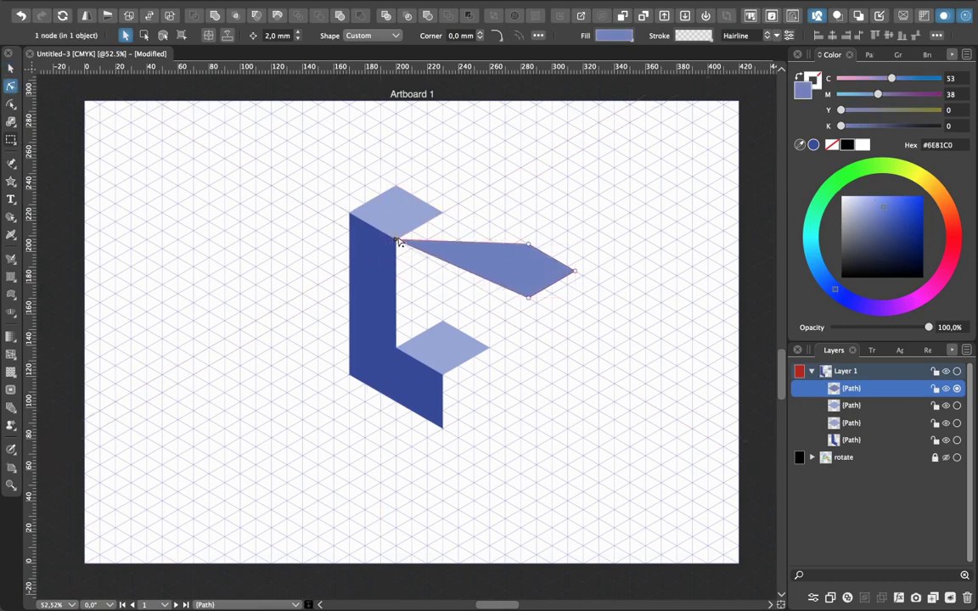
{"action": "left_click_drag", "start_coordinate": [528, 297], "coordinate": [395, 348]}
{"action": "left_click_drag", "start_coordinate": [527, 246], "coordinate": [442, 212]}
{"action": "left_click_drag", "start_coordinate": [574, 273], "coordinate": [444, 322]}
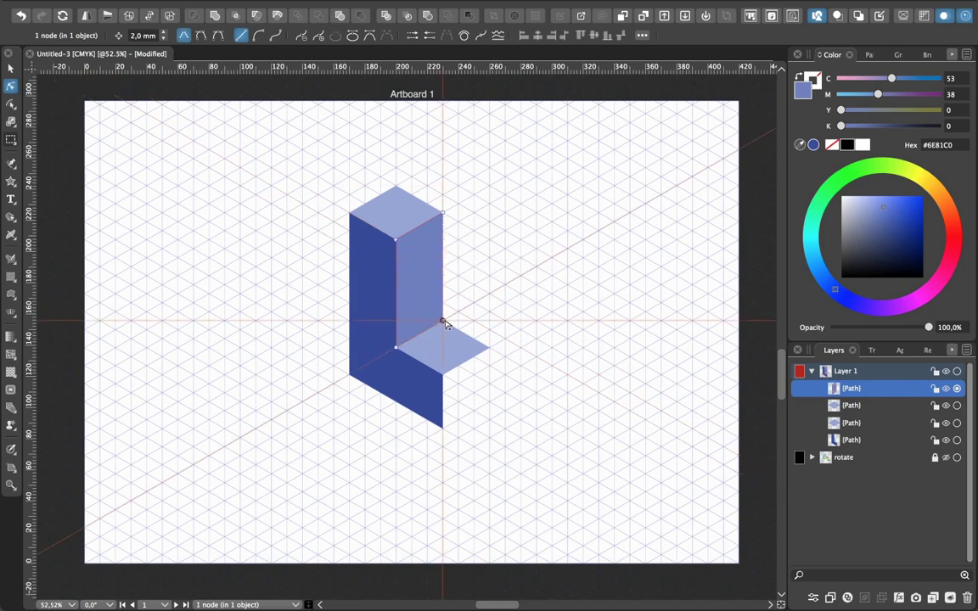
{"action": "left_click", "coordinate": [530, 330]}
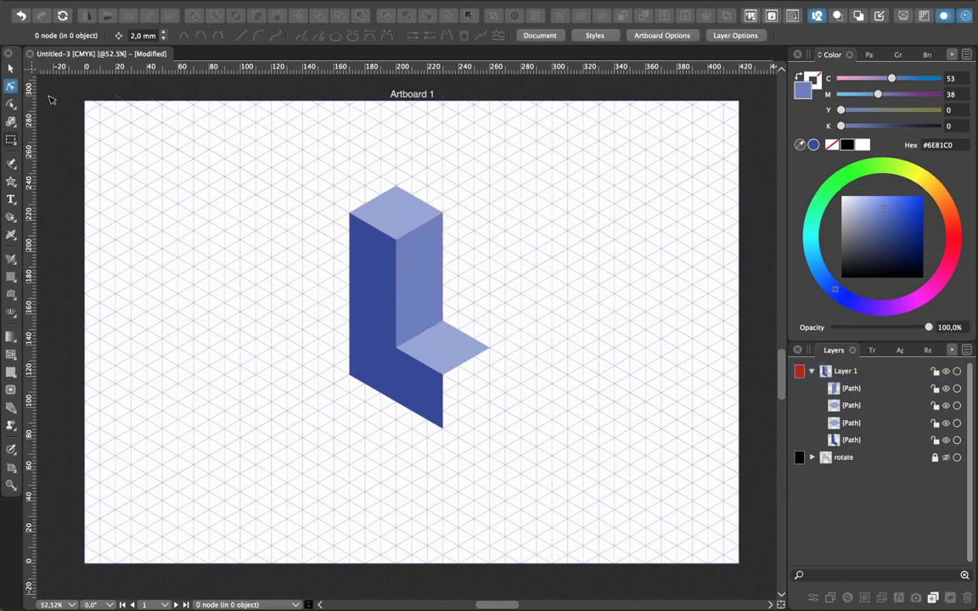
- Duplicate the upright's medium blue side face and snap the copy under the outer edge of the foot's top face
{"action": "left_click", "coordinate": [10, 68]}
{"action": "left_click", "coordinate": [436, 302]}
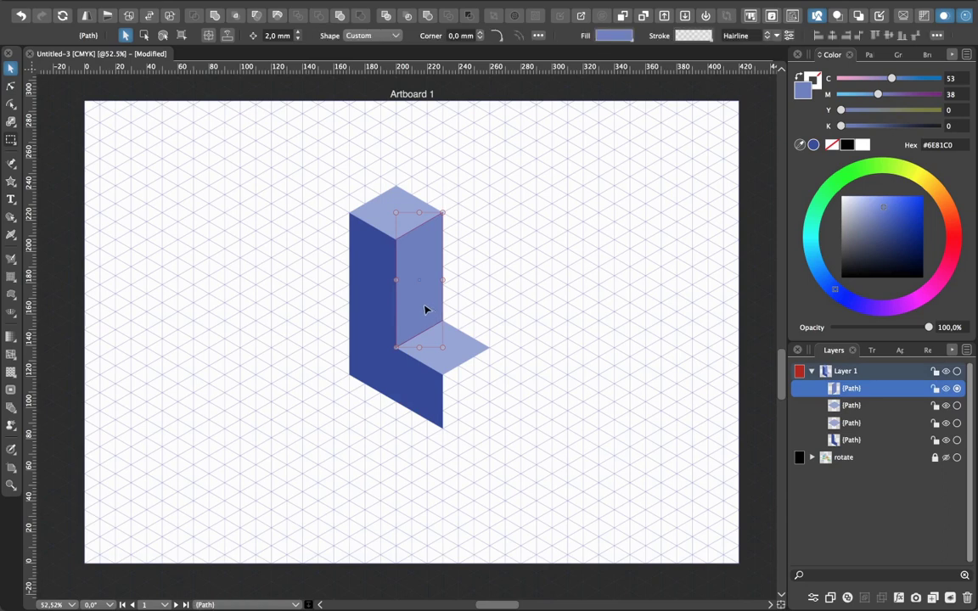
{"action": "left_click_drag", "start_coordinate": [418, 302], "coordinate": [529, 429]}
{"action": "left_click_drag", "start_coordinate": [521, 384], "coordinate": [465, 386]}
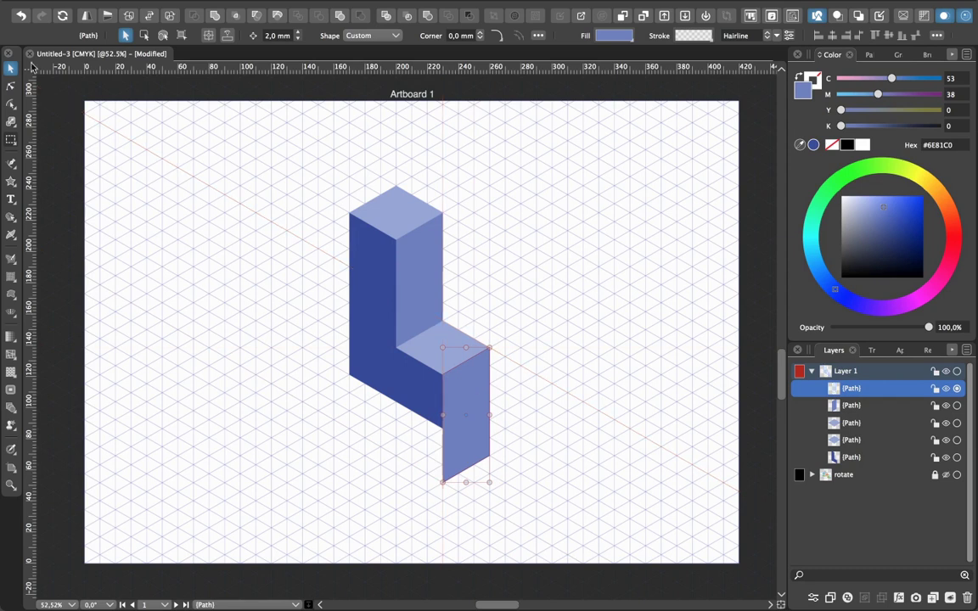
- Raise the two lower nodes of the copied side face to match the foot's bottom edge, then deselect it
{"action": "key", "text": "a"}
{"action": "left_click", "coordinate": [443, 482]}
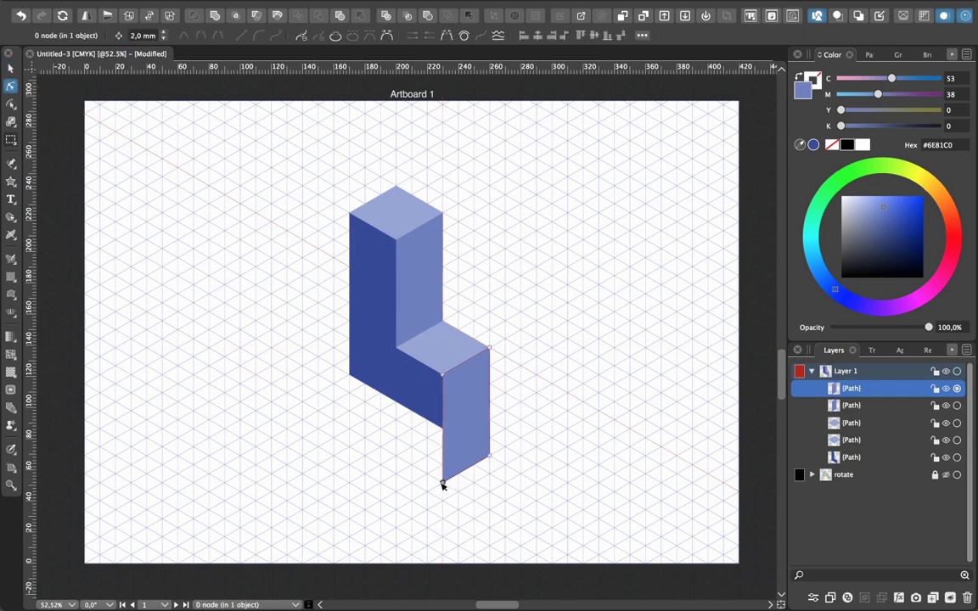
{"action": "left_click", "coordinate": [490, 457], "text": "shift"}
{"action": "left_click_drag", "start_coordinate": [490, 456], "coordinate": [488, 404]}
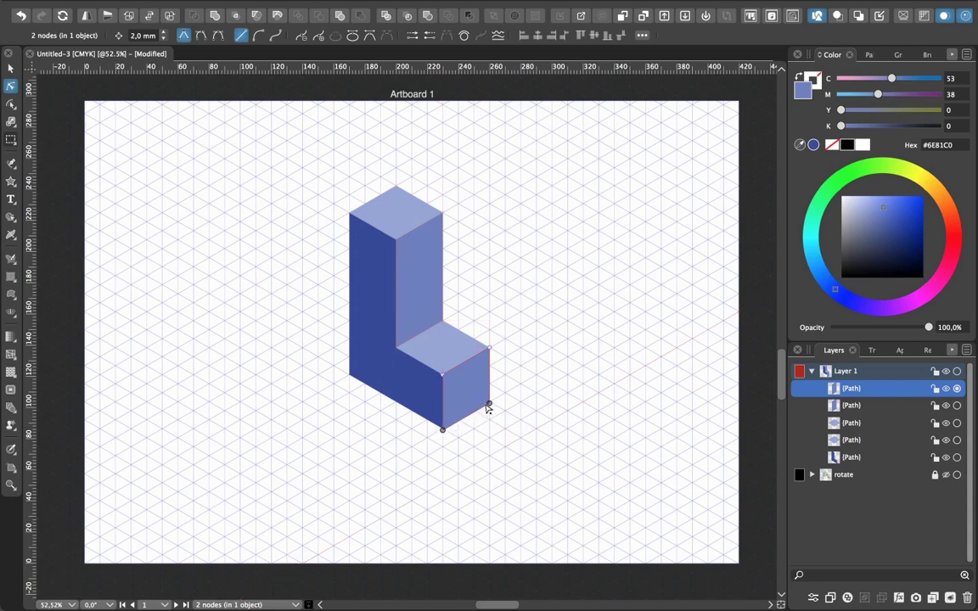
{"action": "left_click", "coordinate": [543, 432]}
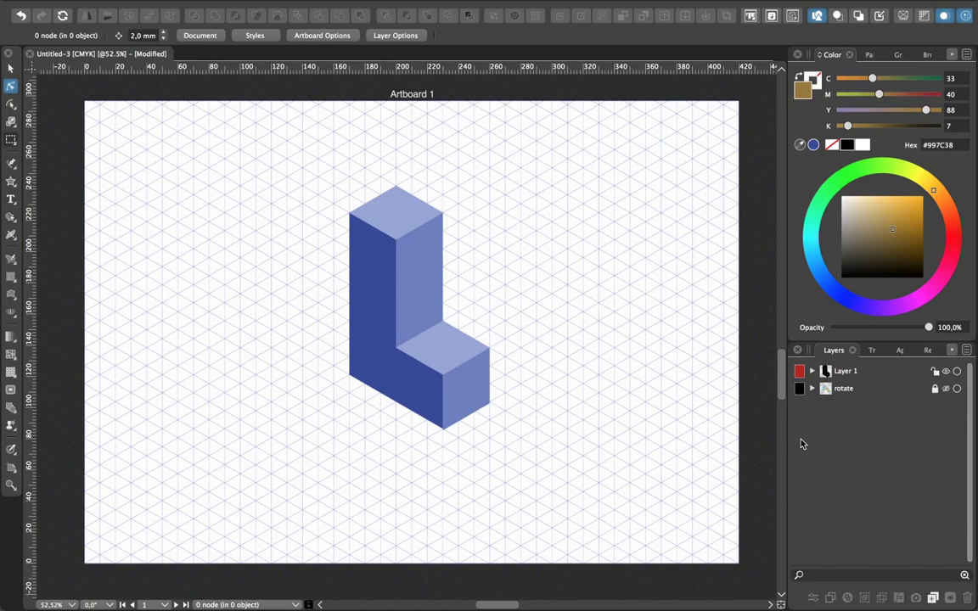
- Draw a closed, flat six-point L shape about 70 mm wide and 104 mm tall beside the isometric L with the Pen tool
{"action": "left_click", "coordinate": [11, 163]}
{"action": "left_click", "coordinate": [535, 185]}
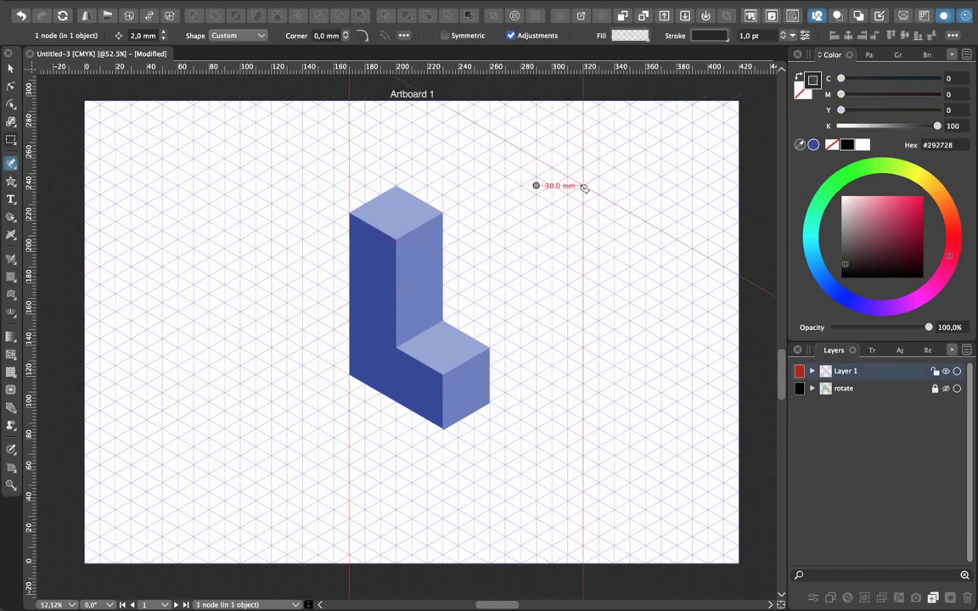
{"action": "left_click_drag", "start_coordinate": [589, 185], "coordinate": [583, 185]}
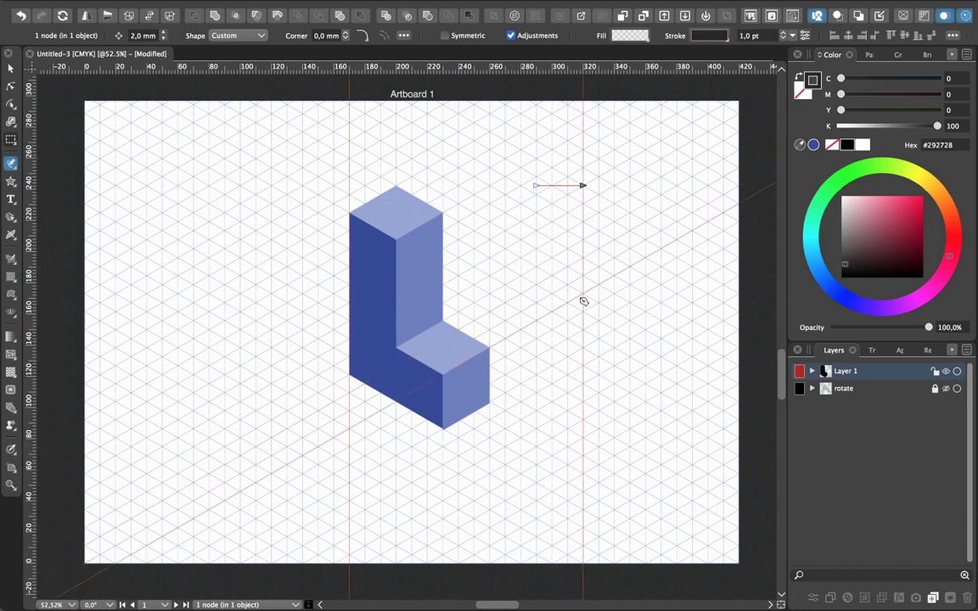
{"action": "left_click_drag", "start_coordinate": [583, 309], "coordinate": [645, 311]}
{"action": "left_click", "coordinate": [645, 347]}
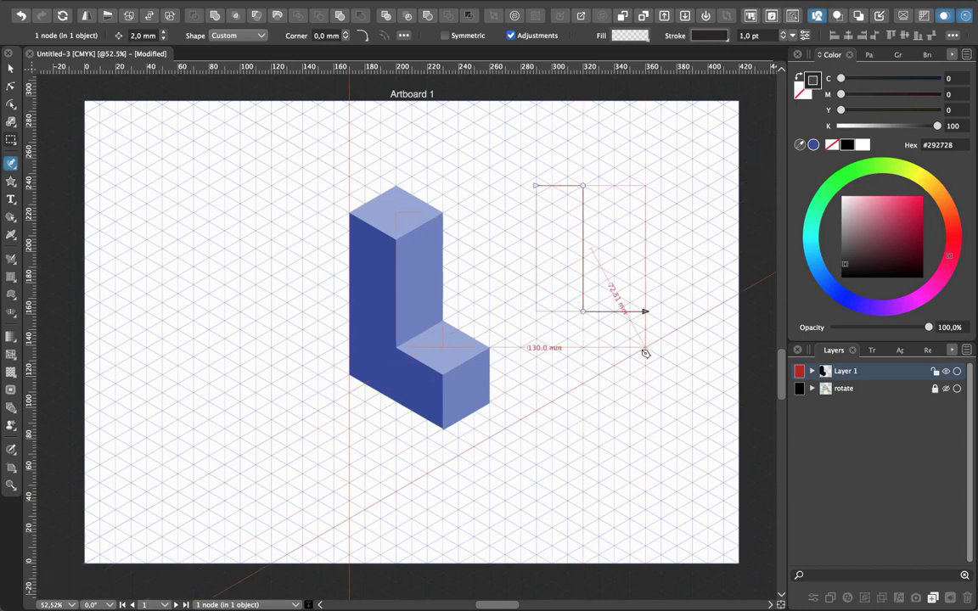
{"action": "left_click", "coordinate": [536, 347]}
{"action": "left_click", "coordinate": [536, 185]}
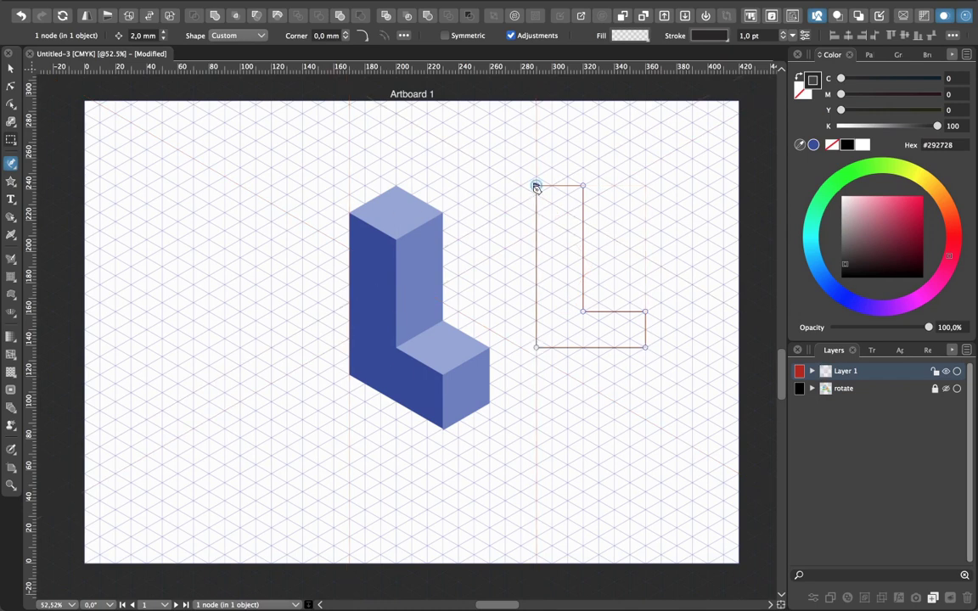
- Fill the flat L with blue #374B9A without a stroke and move it to the other side of the isometric L
{"action": "key", "text": "shift+x"}
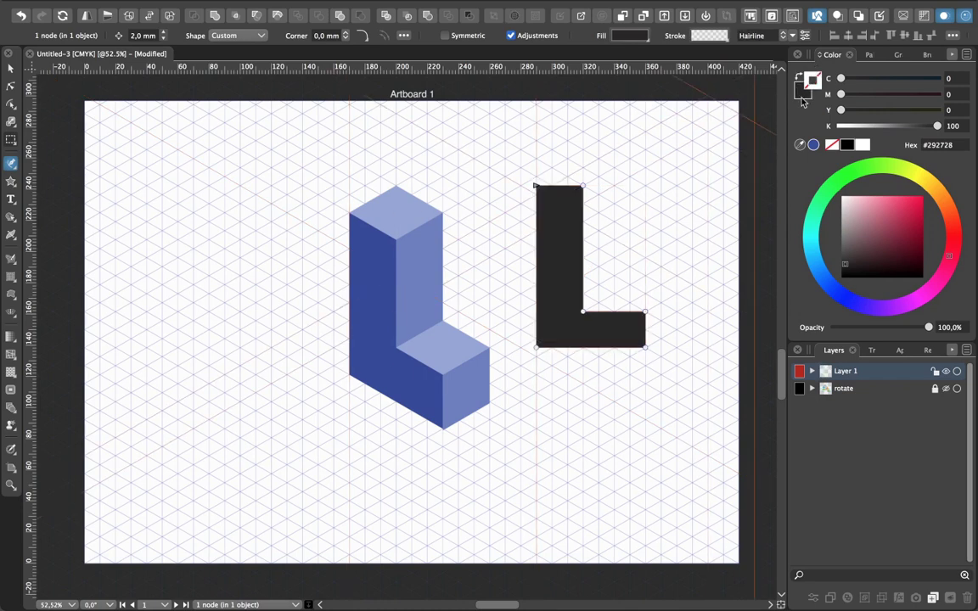
{"action": "left_click", "coordinate": [813, 145]}
{"action": "left_click", "coordinate": [11, 68]}
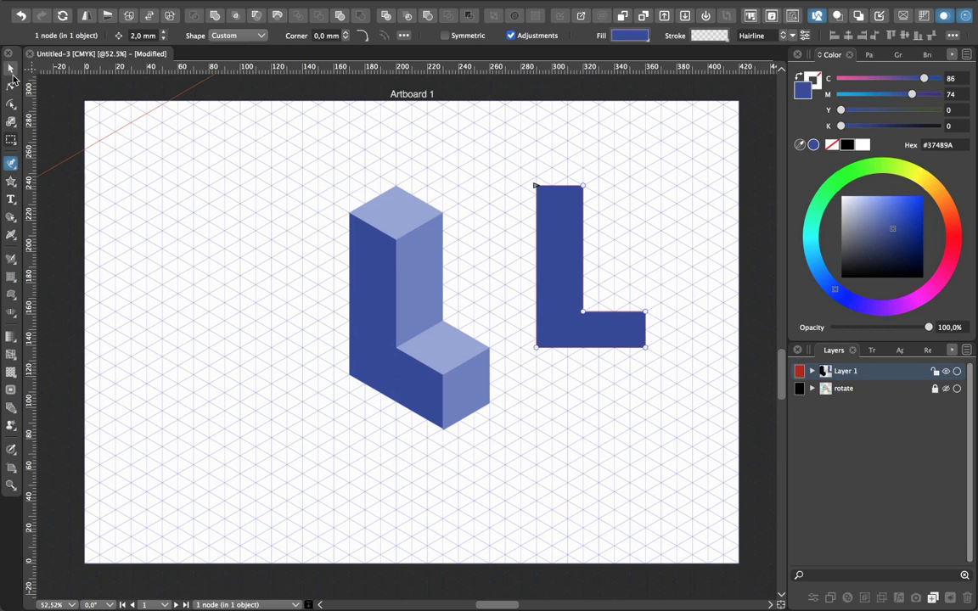
{"action": "left_click_drag", "start_coordinate": [583, 339], "coordinate": [268, 430]}
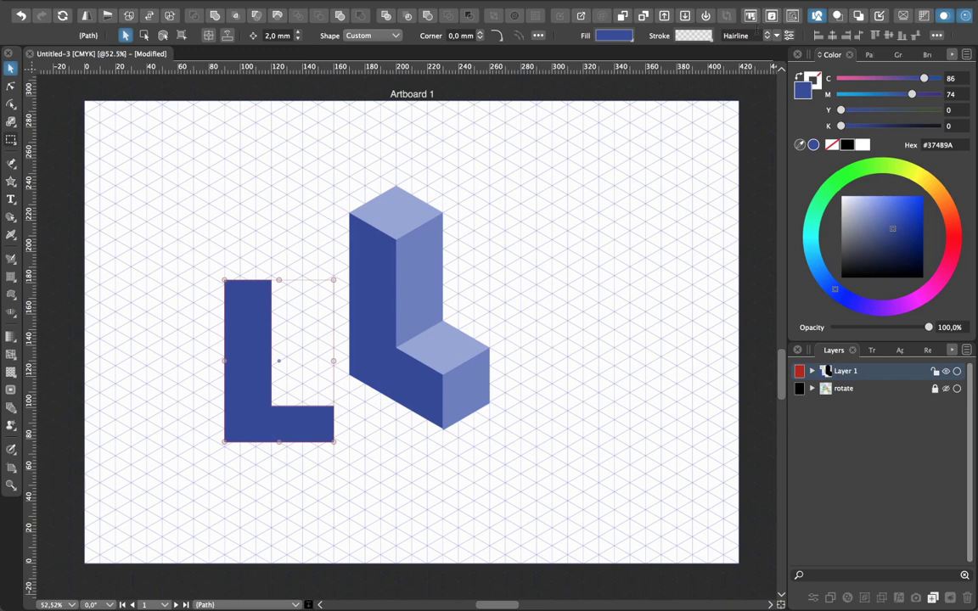
- Transform the flat L with a horizontal shear of -30° and a rotation of -30°
{"action": "left_click", "coordinate": [772, 16]}
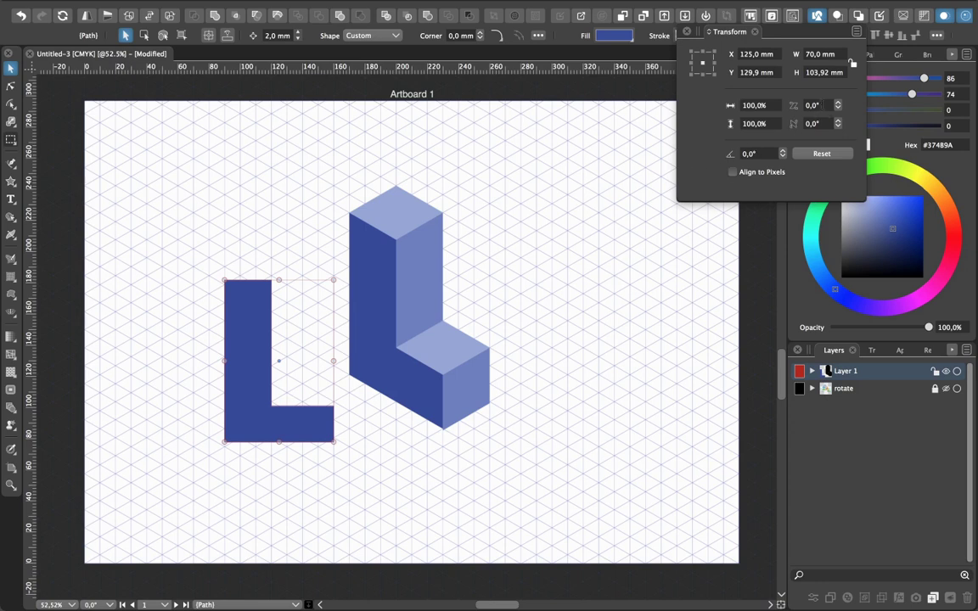
{"action": "left_click", "coordinate": [817, 105]}
{"action": "type", "text": "-30"}
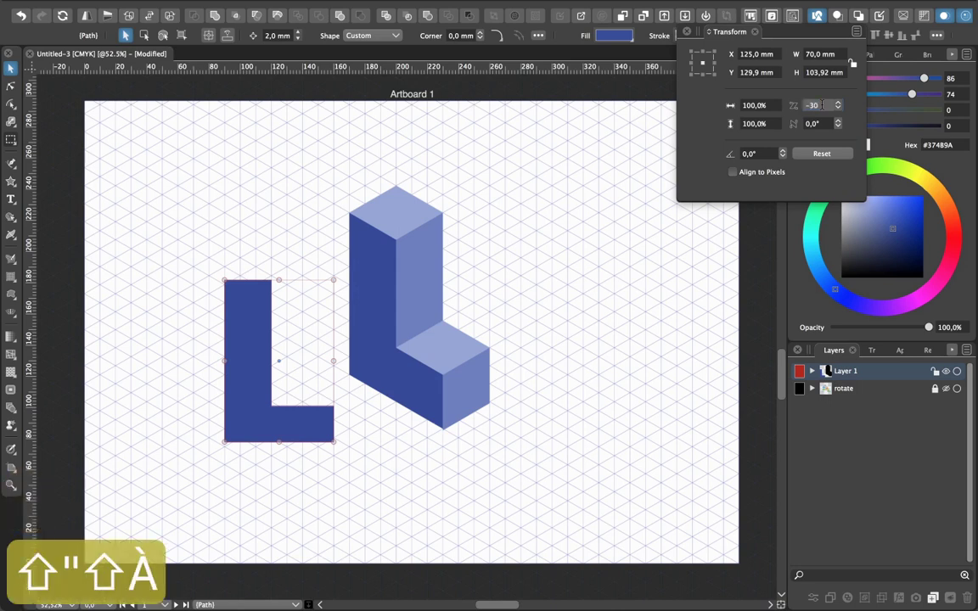
{"action": "key", "text": "Return"}
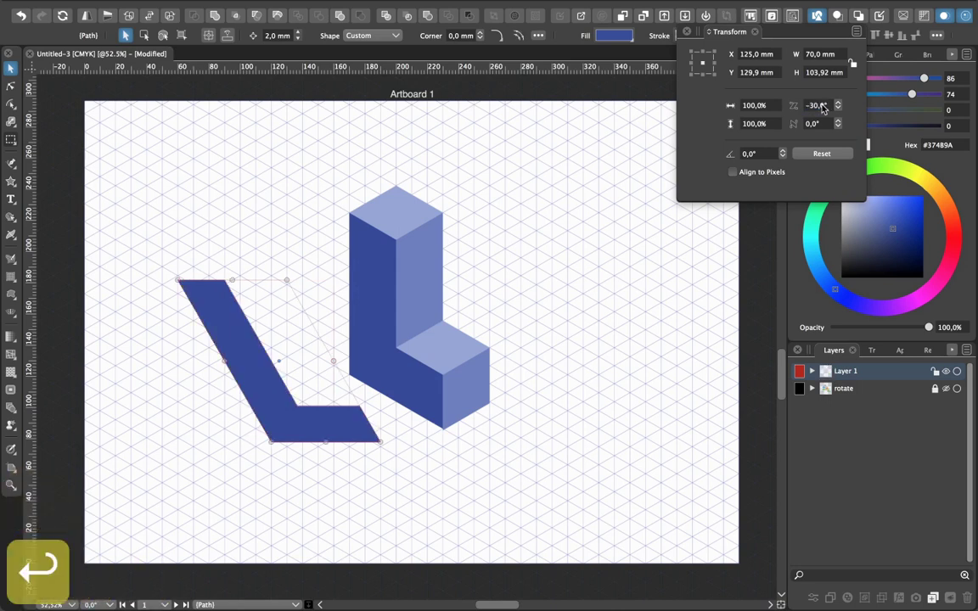
{"action": "key", "text": "Tab"}
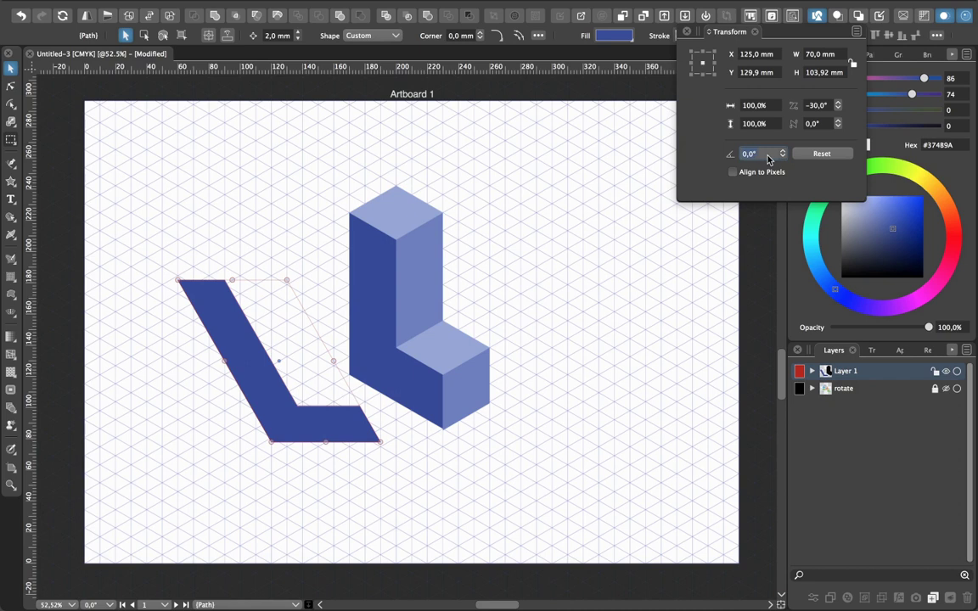
{"action": "type", "text": "-30"}
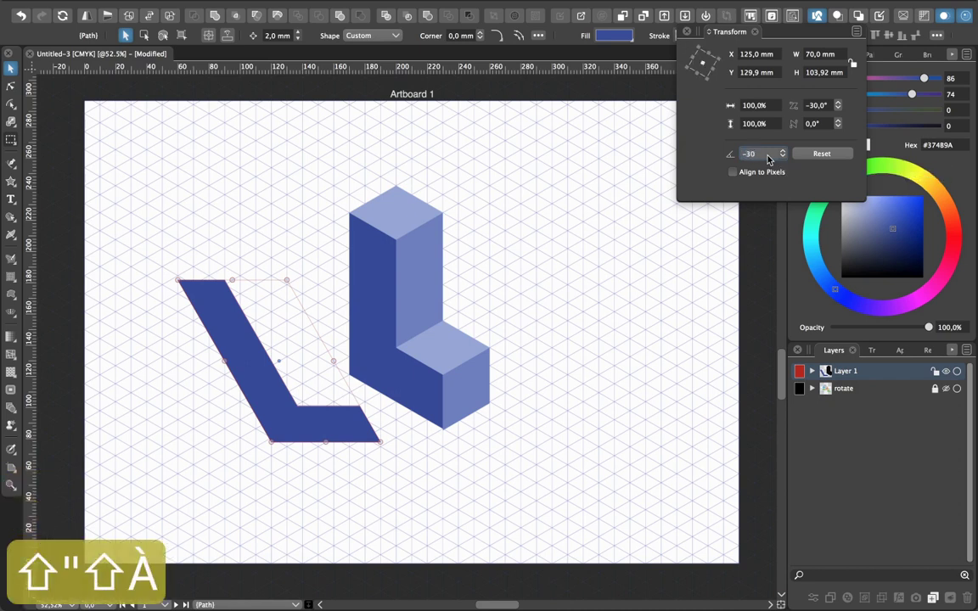
{"action": "key", "text": "Return"}
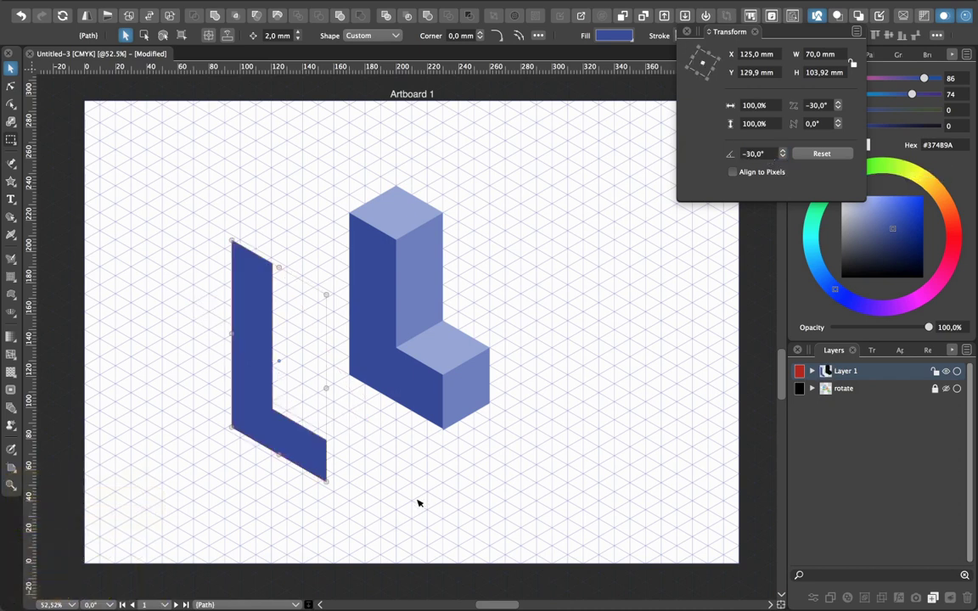
- Place the sheared L face beside the upper half of the isometric L and scale it down slightly, then deselect it
{"action": "left_click_drag", "start_coordinate": [309, 452], "coordinate": [298, 340]}
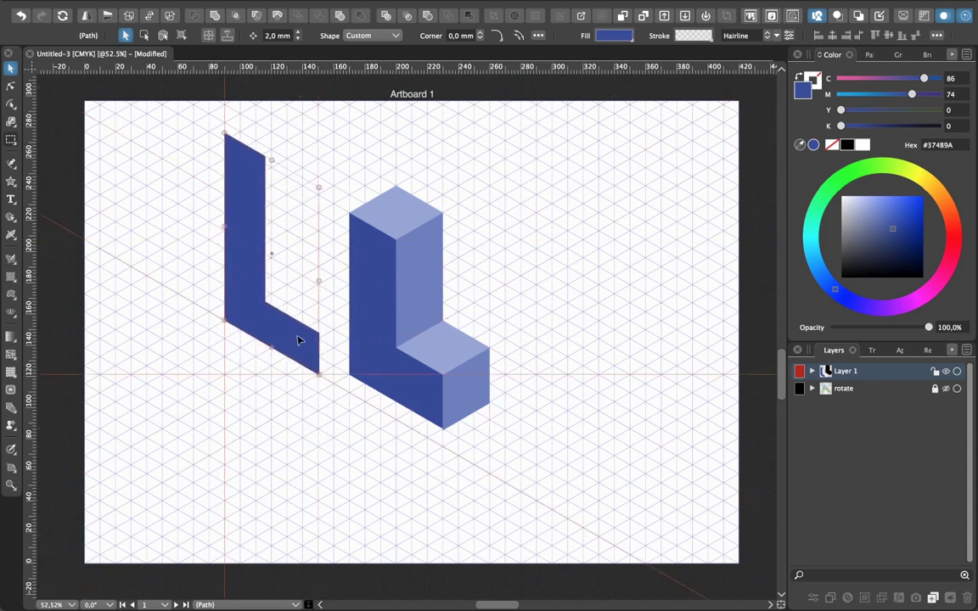
{"action": "left_click", "coordinate": [440, 507]}
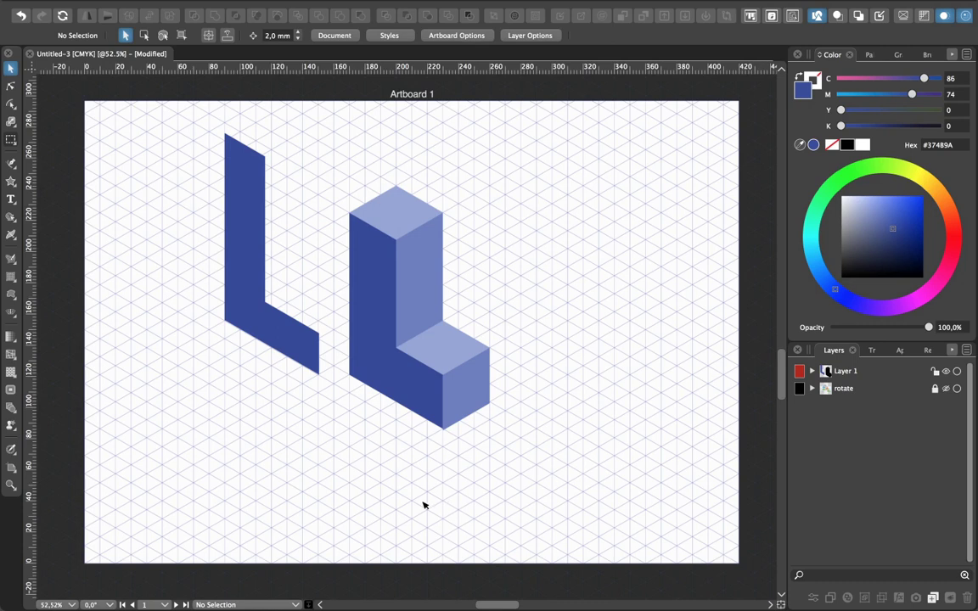
{"action": "left_click", "coordinate": [229, 179]}
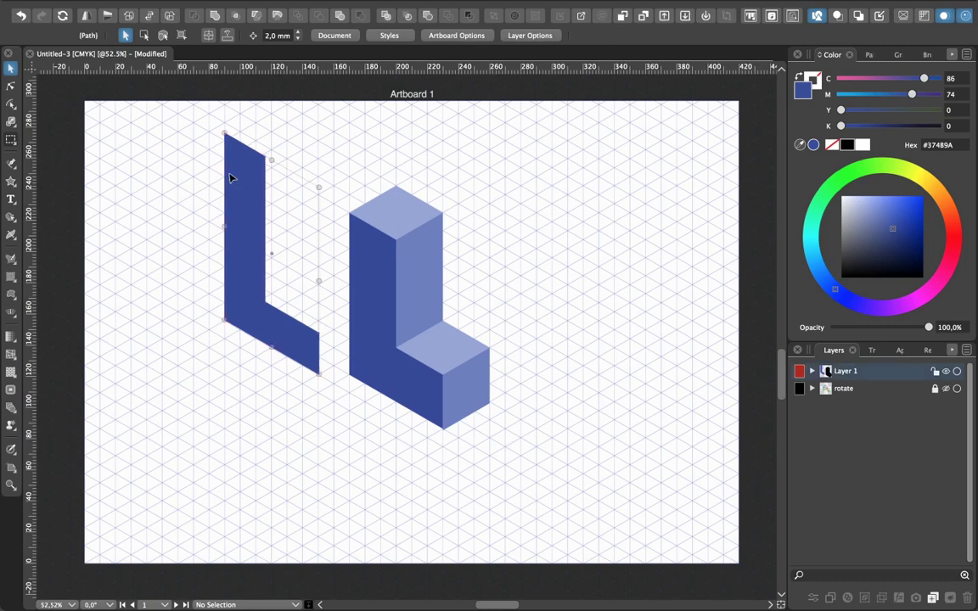
{"action": "left_click_drag", "start_coordinate": [222, 130], "coordinate": [231, 164]}
{"action": "mouse_move", "coordinate": [305, 356]}
{"action": "left_mouse_down"}
{"action": "mouse_move", "coordinate": [288, 359]}
{"action": "mouse_move", "coordinate": [295, 343]}
{"action": "mouse_move", "coordinate": [303, 353]}
{"action": "mouse_move", "coordinate": [308, 345]}
{"action": "left_mouse_up"}
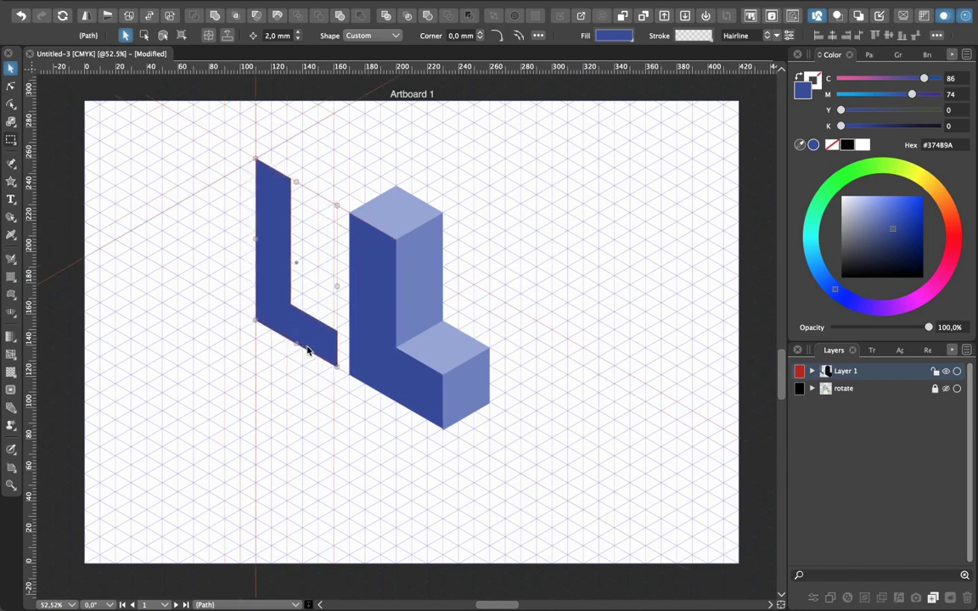
{"action": "left_click", "coordinate": [318, 443]}
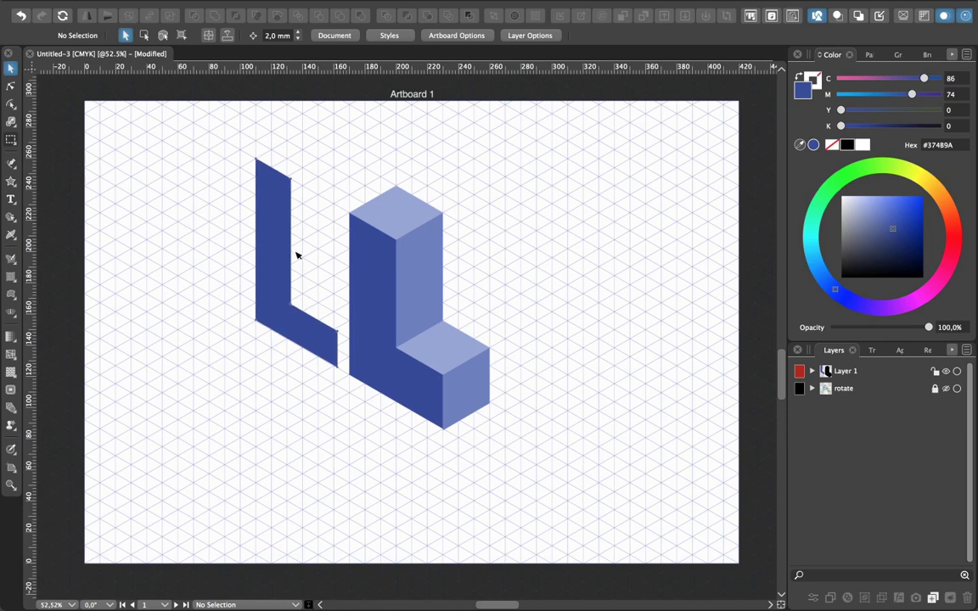
- Draw a five-pointed star with a 45 mm radius, fill it with #997838, and position it beside the isometric L's foot
{"action": "left_click", "coordinate": [11, 184]}
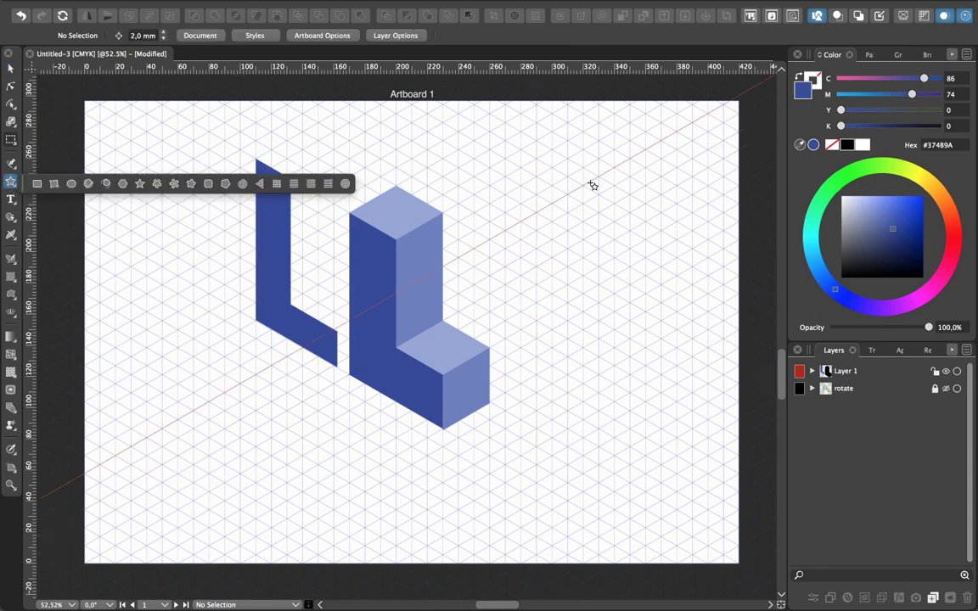
{"action": "left_click_drag", "start_coordinate": [592, 184], "coordinate": [631, 244]}
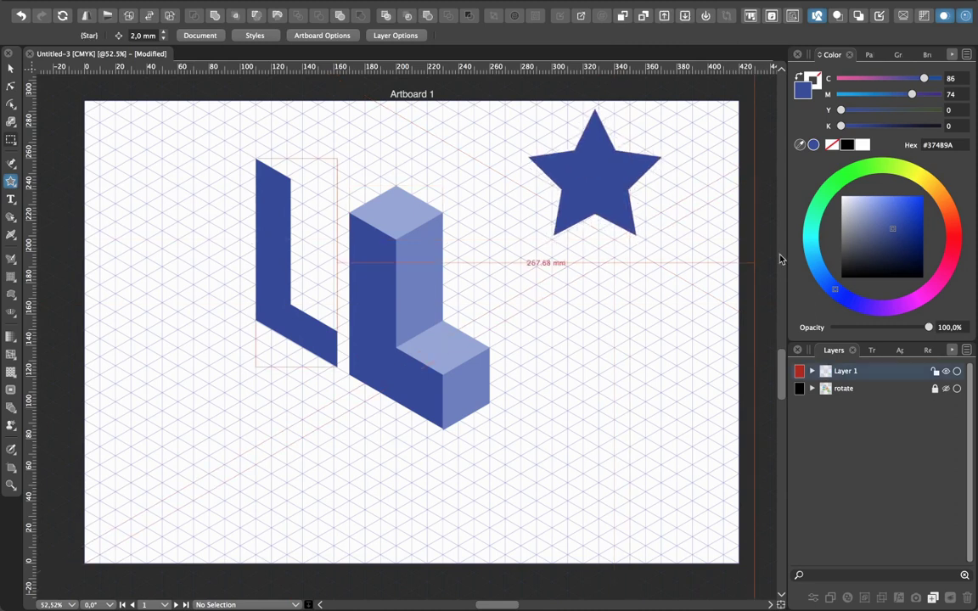
{"action": "left_click", "coordinate": [942, 195]}
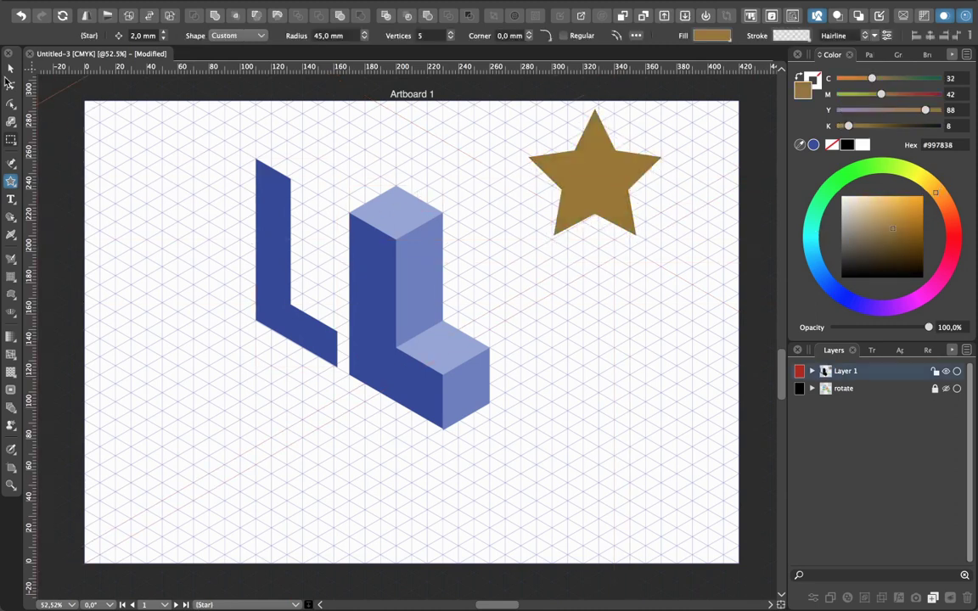
{"action": "left_click", "coordinate": [11, 68]}
{"action": "left_click_drag", "start_coordinate": [609, 196], "coordinate": [600, 364]}
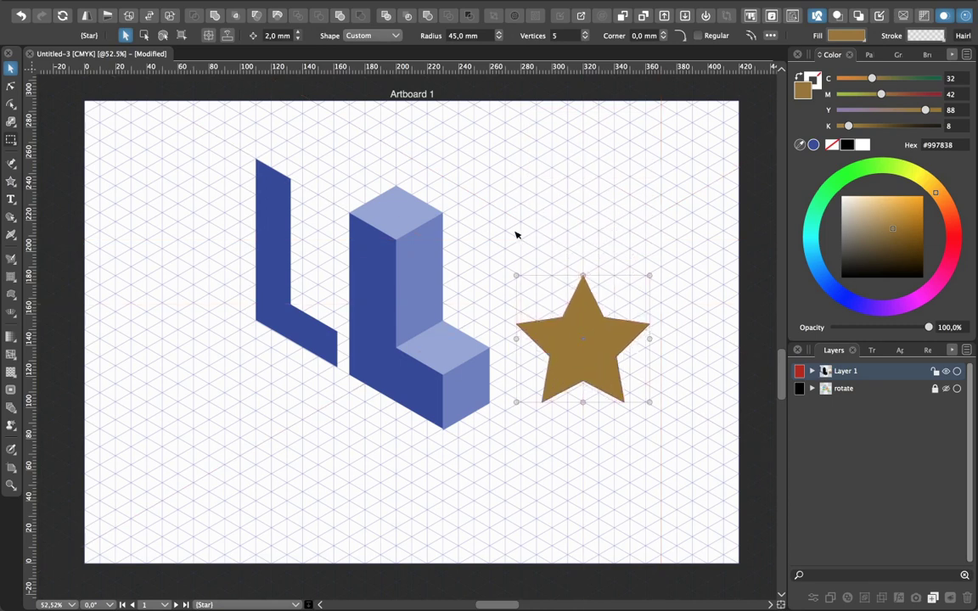
- Transform the star with a horizontal shear of -30° and a rotation of -30°, then deselect it
{"action": "left_click", "coordinate": [771, 15]}
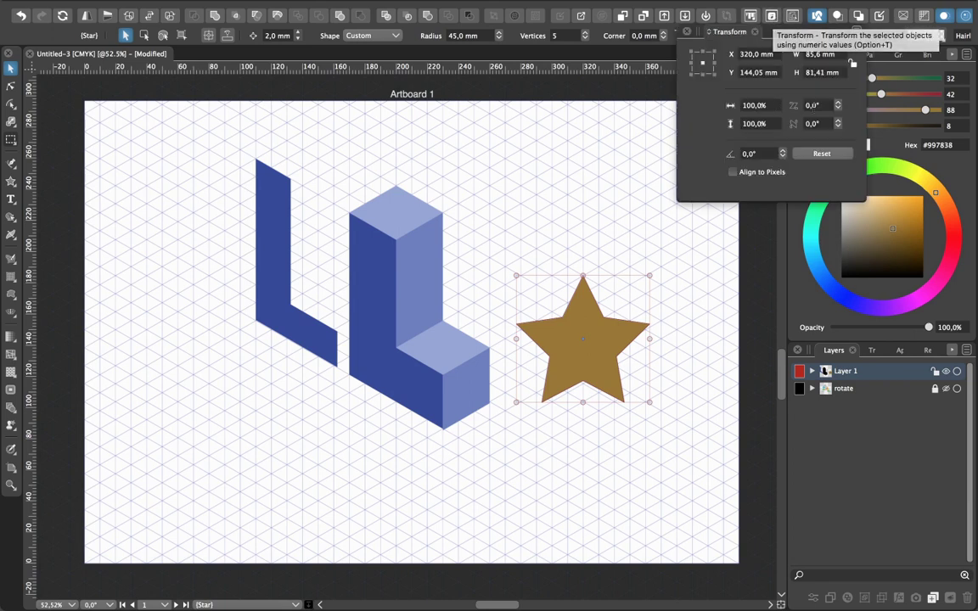
{"action": "left_click", "coordinate": [813, 105]}
{"action": "type", "text": "-30"}
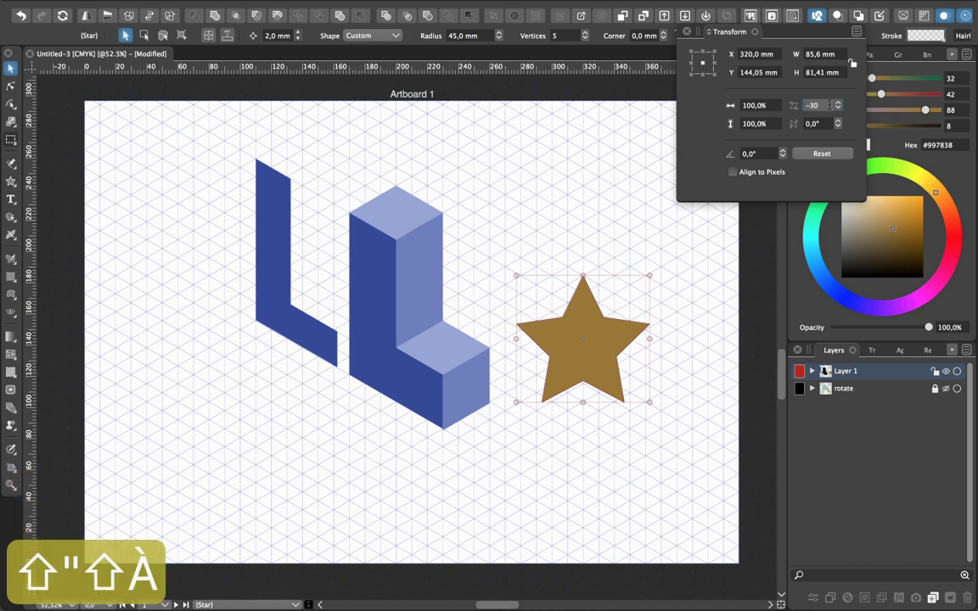
{"action": "key", "text": "Return"}
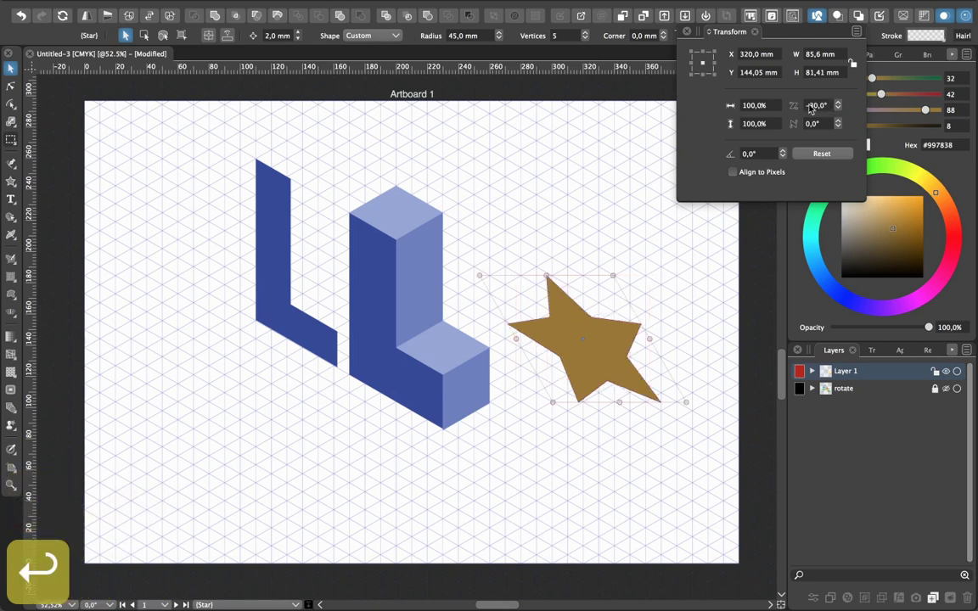
{"action": "left_click", "coordinate": [771, 157]}
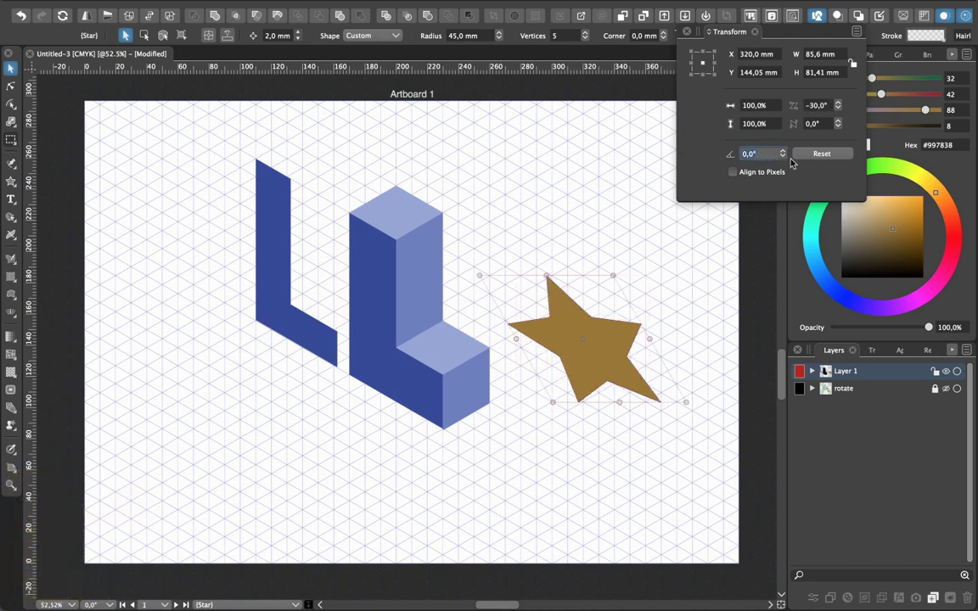
{"action": "type", "text": "-30"}
{"action": "key", "text": "Return"}
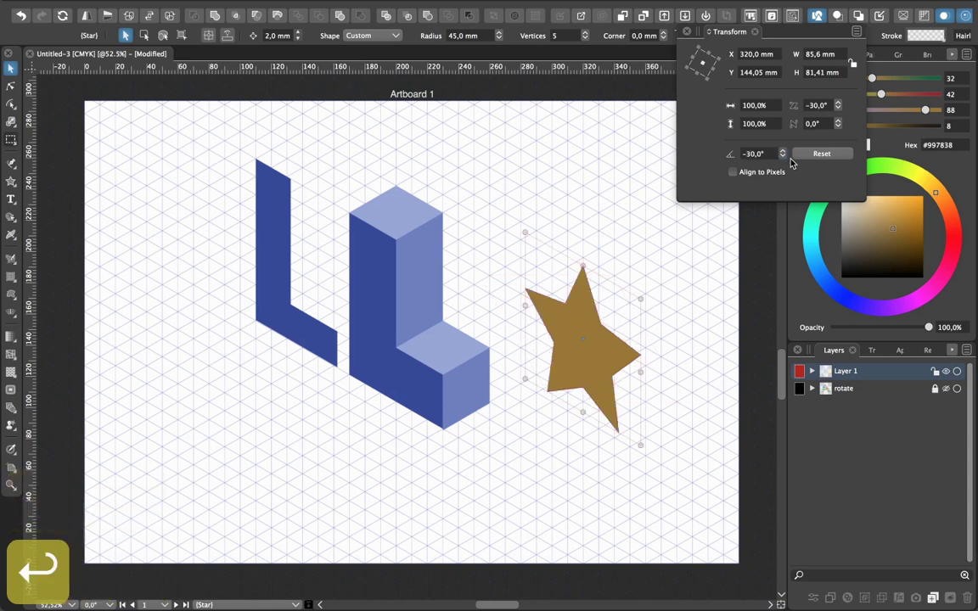
{"action": "left_click", "coordinate": [655, 247]}
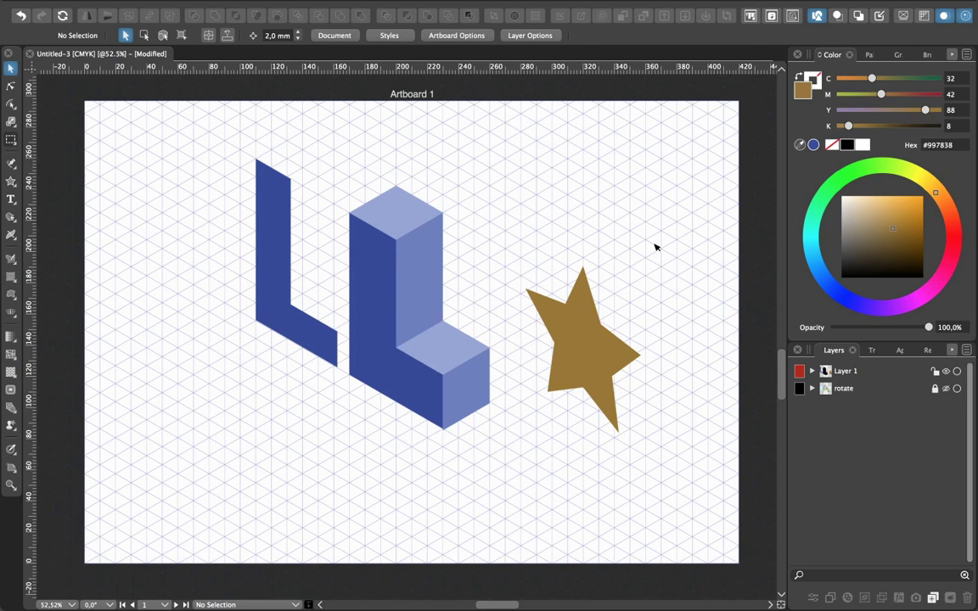
- Hide Layer 1 and show the rotate layer to examine the rotation and skewing values for each isometric view
{"action": "key", "text": "super"}
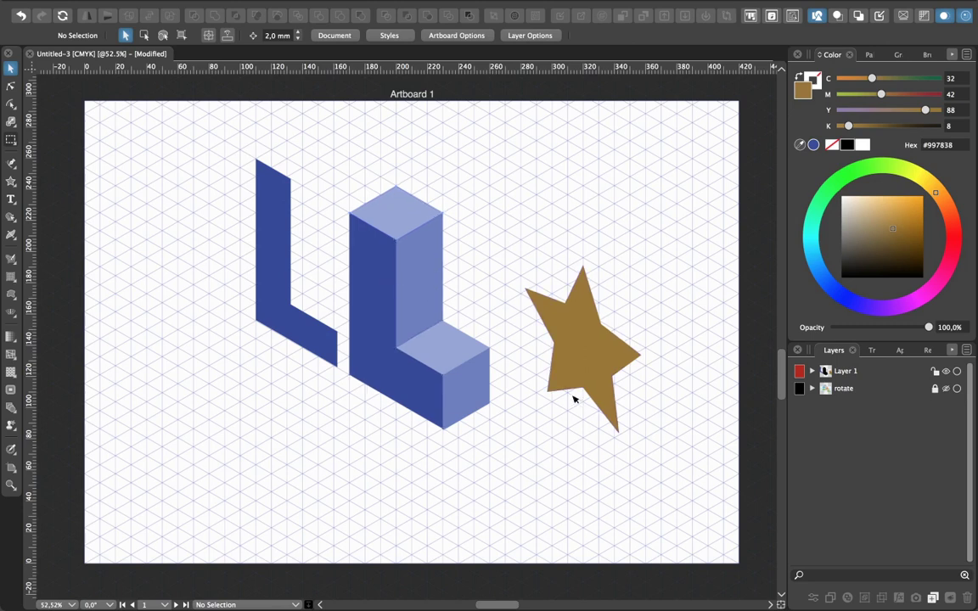
{"action": "left_click", "coordinate": [946, 371]}
{"action": "left_click", "coordinate": [945, 388]}
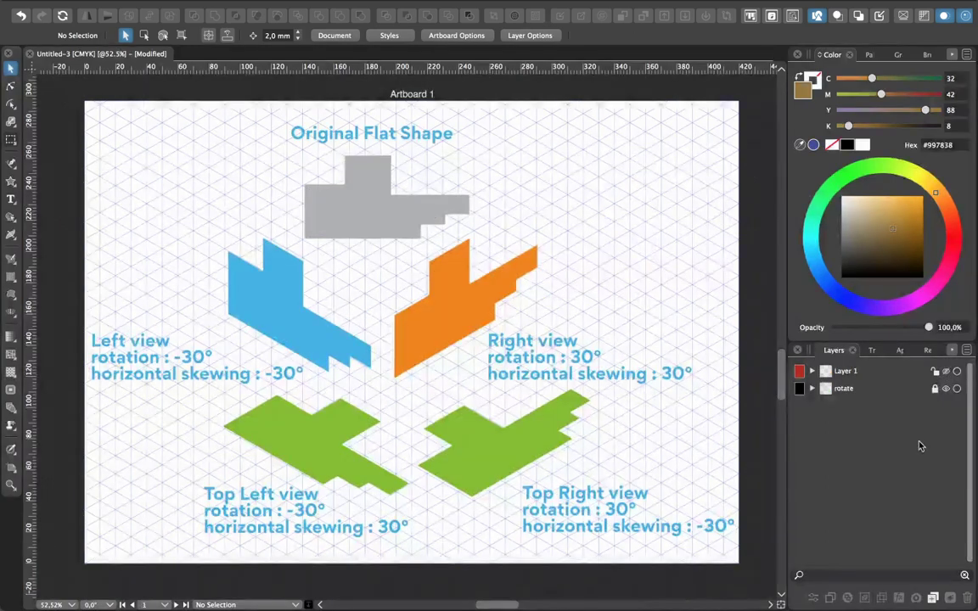
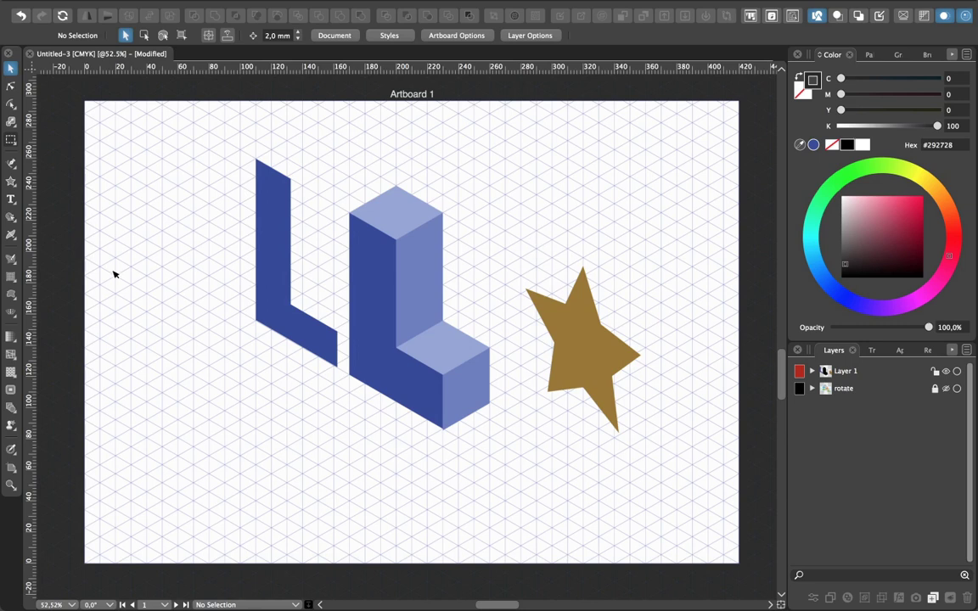
- Draw an unfilled square about 70 mm wide above the star and shift it slightly up and toward the isometric L
{"action": "left_click", "coordinate": [11, 182]}
{"action": "left_click", "coordinate": [36, 183]}
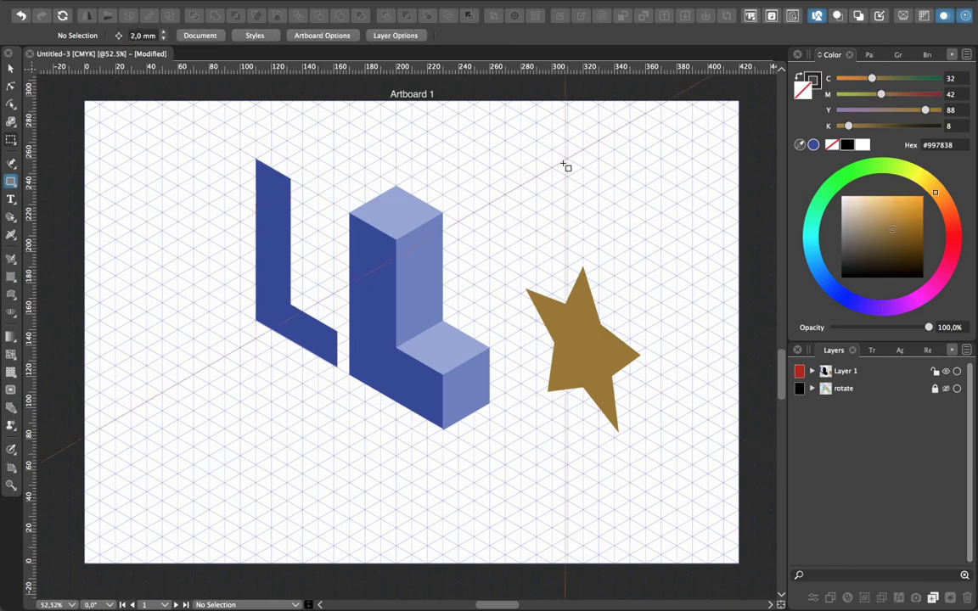
{"action": "left_click_drag", "start_coordinate": [565, 144], "coordinate": [677, 252]}
{"action": "left_click", "coordinate": [11, 68]}
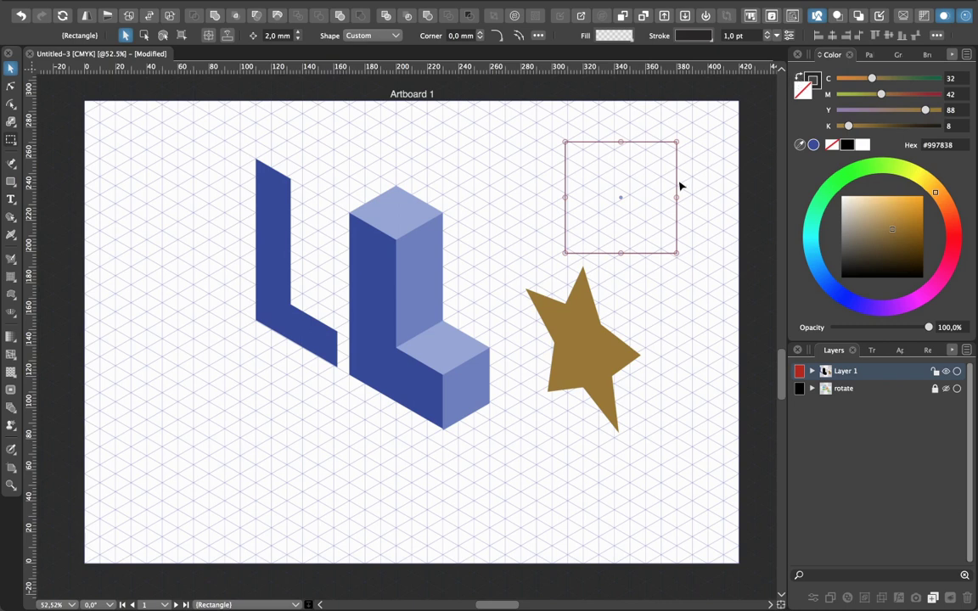
{"action": "left_click_drag", "start_coordinate": [675, 187], "coordinate": [654, 167]}
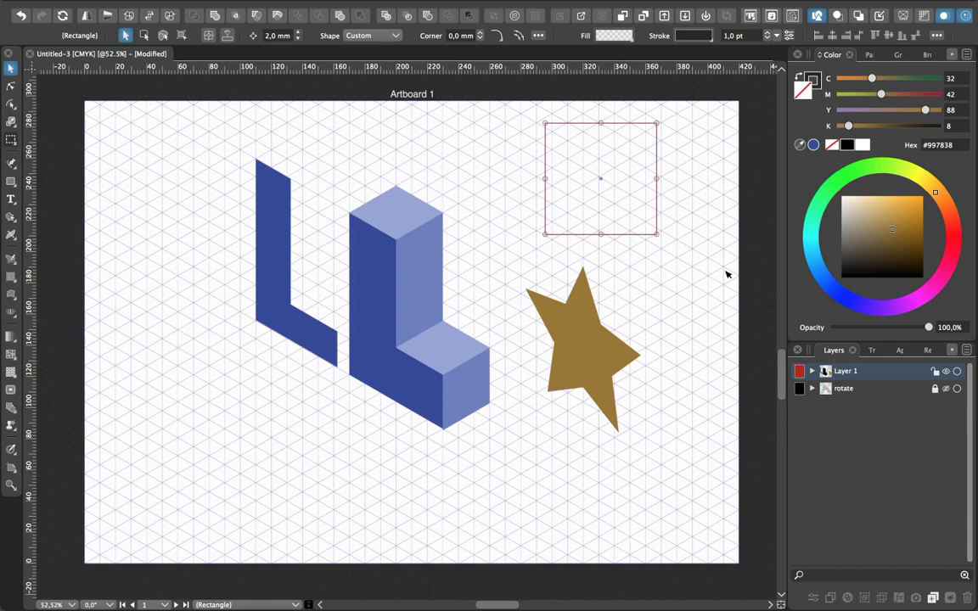
{"action": "left_click", "coordinate": [686, 280]}
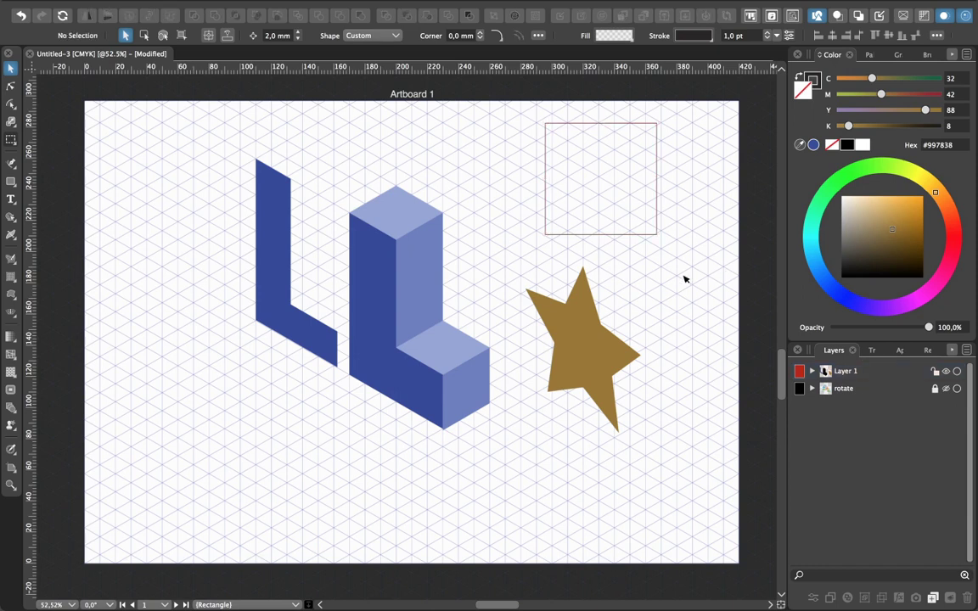
- Draw an unfilled circle inscribed in the square, touching all four sides
{"action": "left_click", "coordinate": [11, 181]}
{"action": "left_click", "coordinate": [71, 186]}
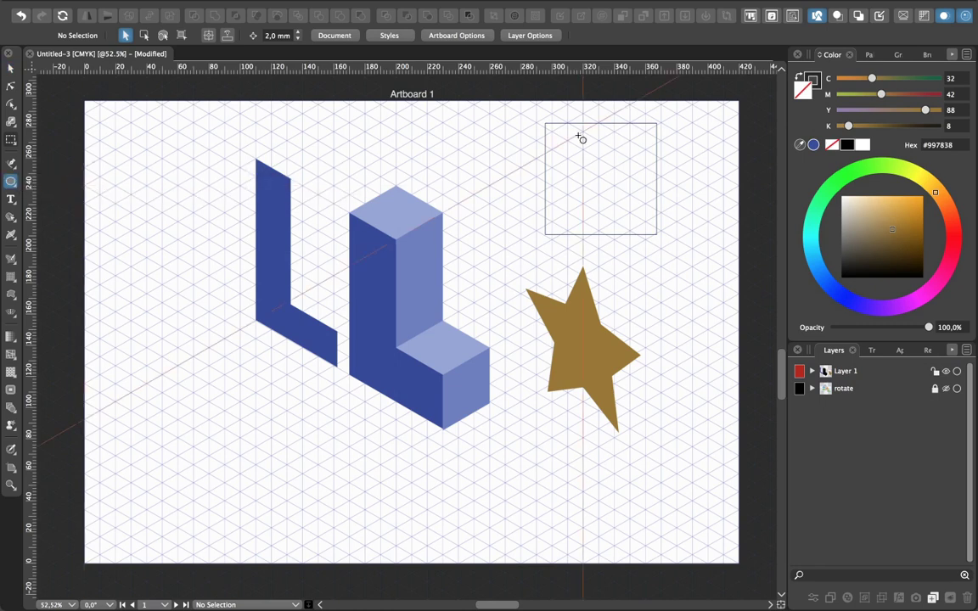
{"action": "left_click_drag", "start_coordinate": [545, 126], "coordinate": [639, 240]}
{"action": "left_click", "coordinate": [11, 66]}
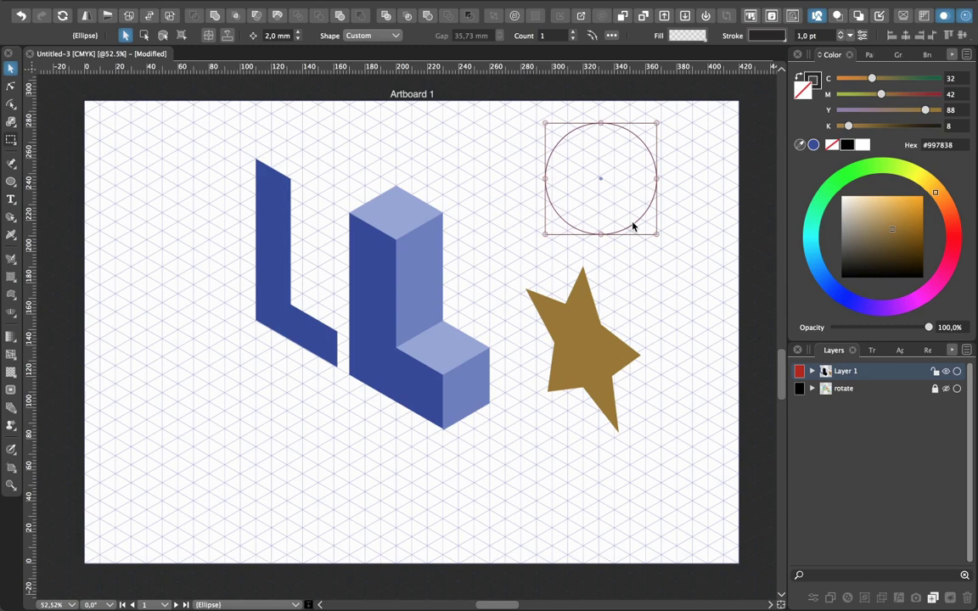
- Duplicate the circle in place and enlarge the copy from its centre to about 103 mm in diameter around the square
{"action": "key", "text": "super+c"}
{"action": "key", "text": "super+v"}
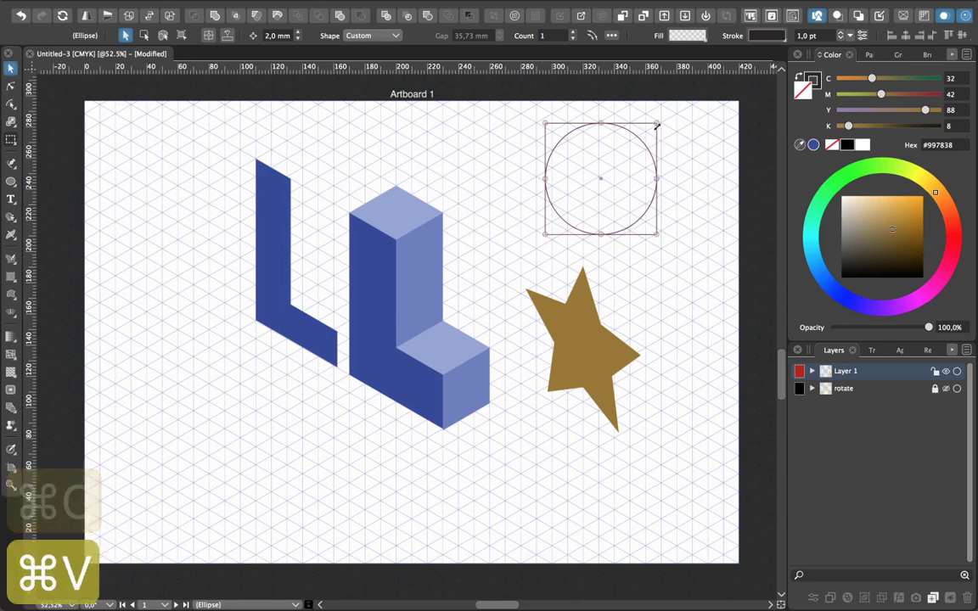
{"action": "left_click_drag", "start_coordinate": [656, 121], "coordinate": [696, 94]}
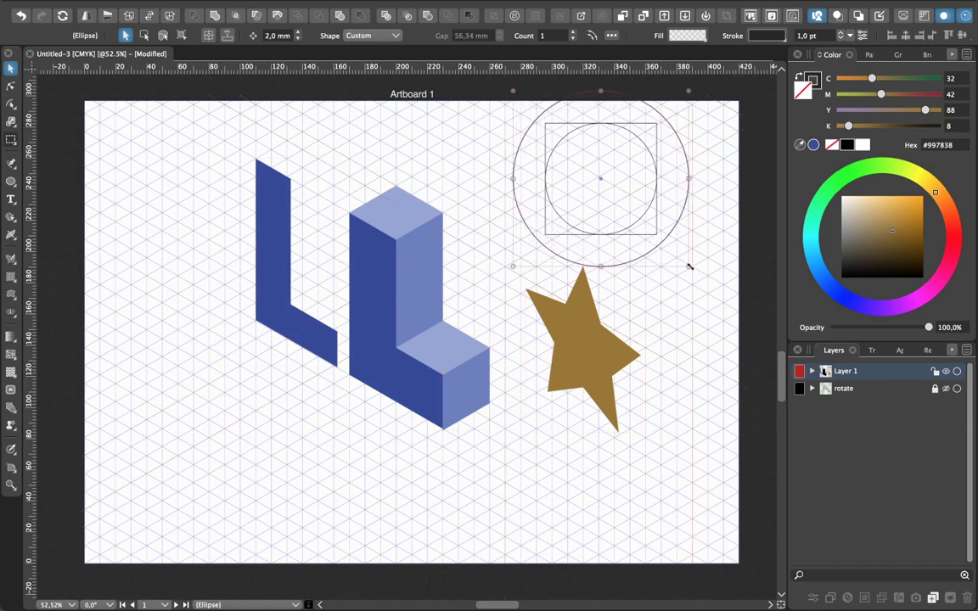
{"action": "left_click_drag", "start_coordinate": [688, 268], "coordinate": [682, 259]}
{"action": "left_click", "coordinate": [744, 348]}
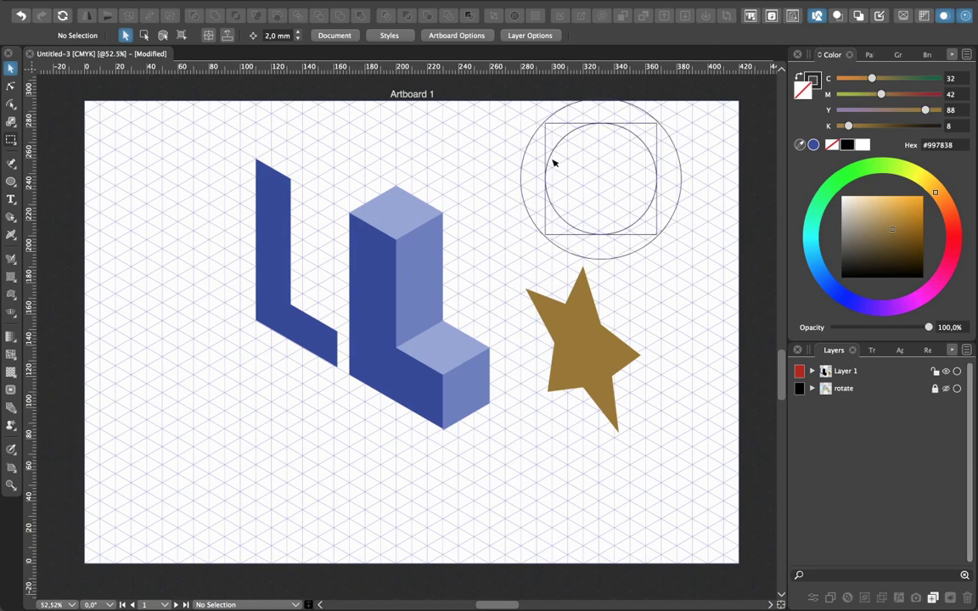
- Delete the square together with both circles
{"action": "left_click_drag", "start_coordinate": [497, 146], "coordinate": [608, 188]}
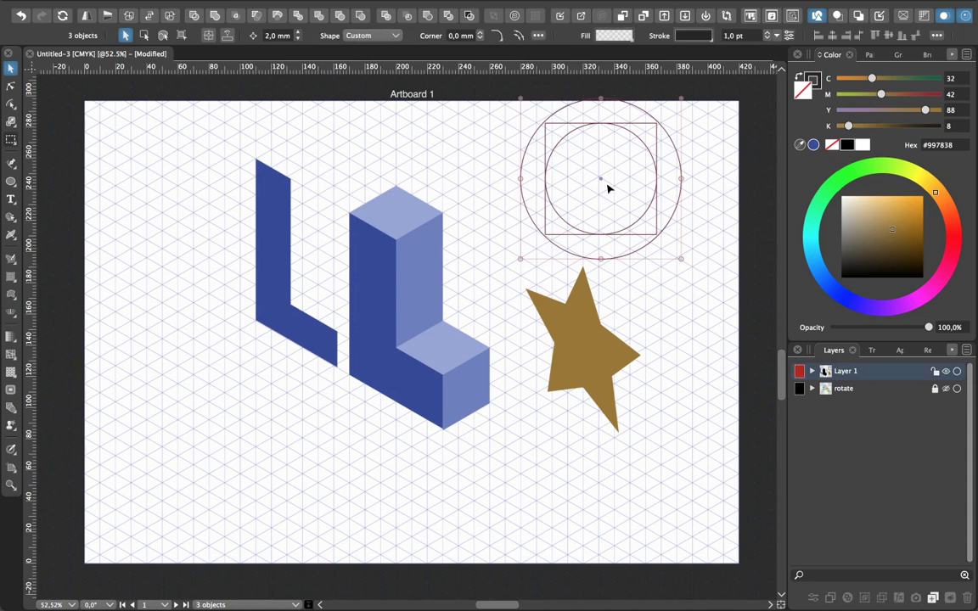
{"action": "key", "text": "BackSpace"}
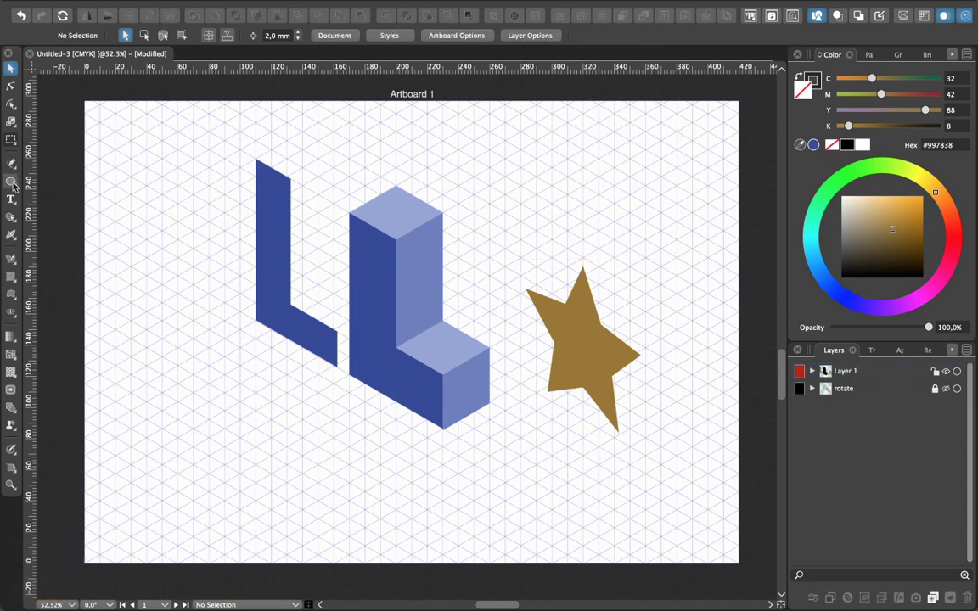
- Draw a closed isometric rhombus about 80 mm wide and 46 mm tall above the star with the Pen tool
{"action": "left_click", "coordinate": [12, 163]}
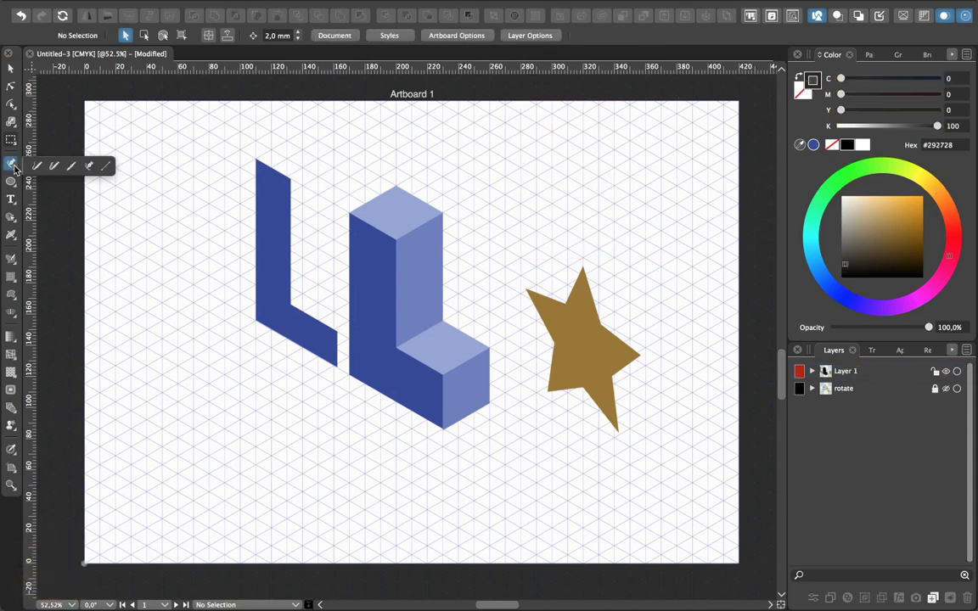
{"action": "left_click", "coordinate": [520, 185]}
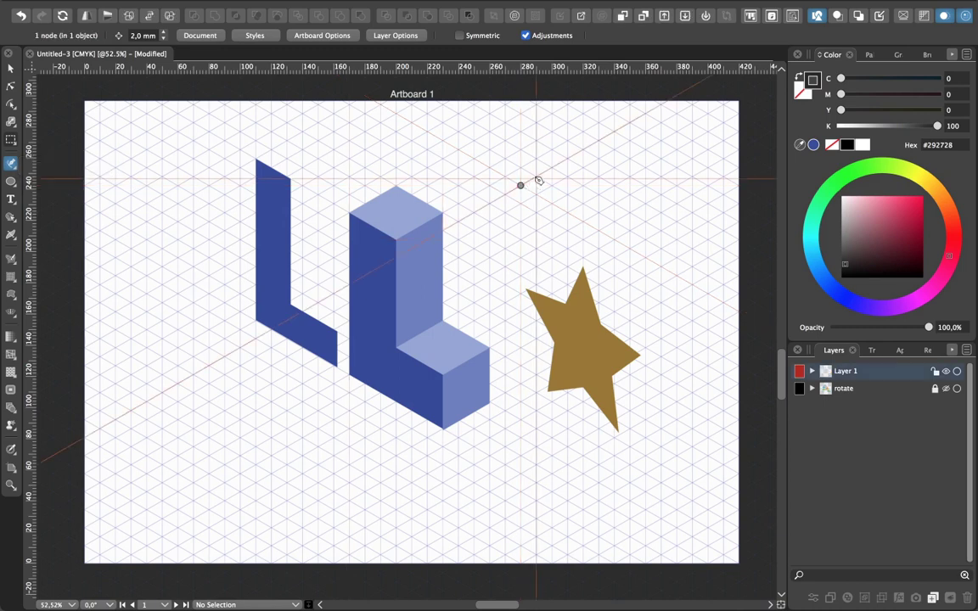
{"action": "left_click", "coordinate": [583, 150]}
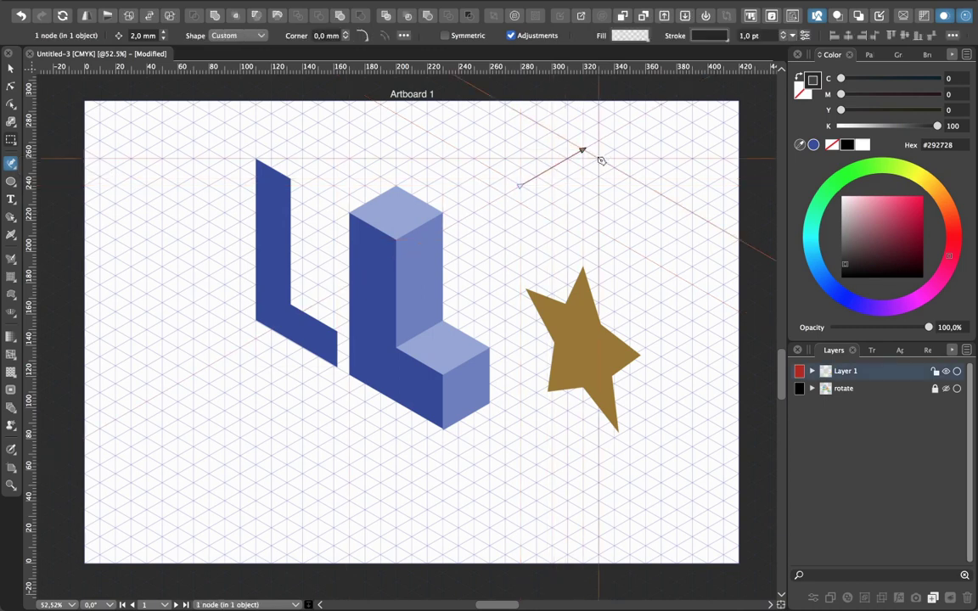
{"action": "left_click", "coordinate": [644, 184]}
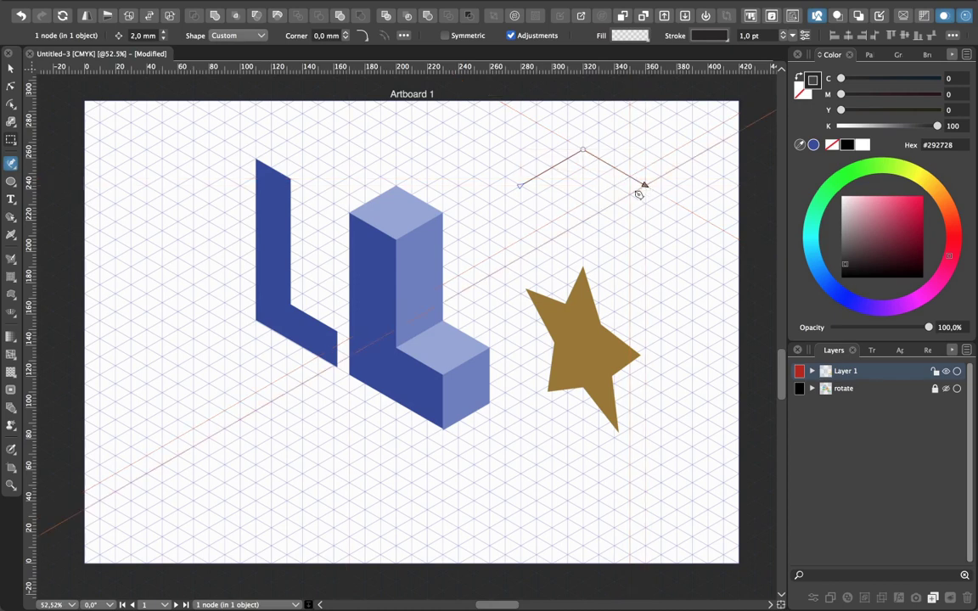
{"action": "left_click", "coordinate": [582, 221]}
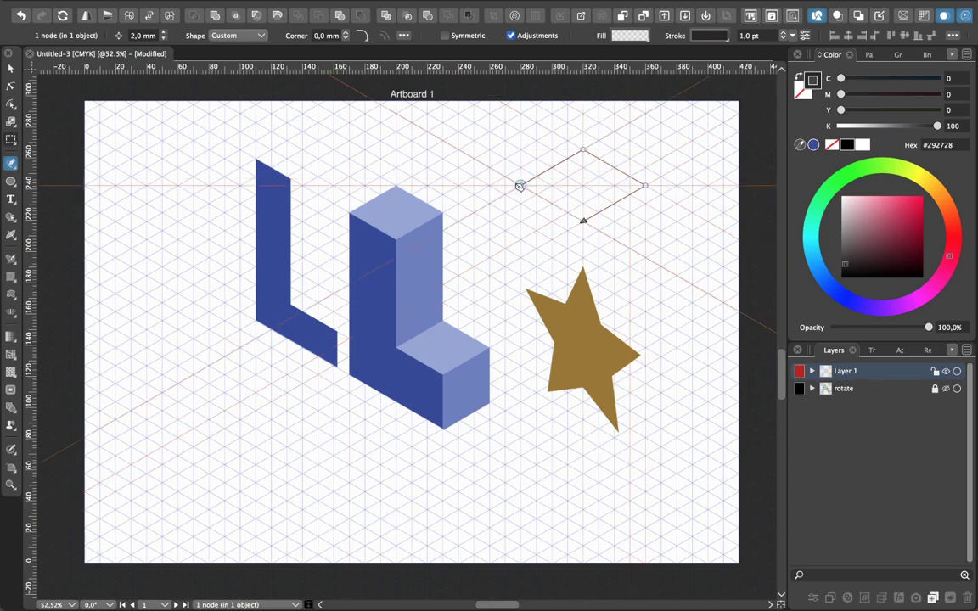
{"action": "left_click", "coordinate": [520, 186]}
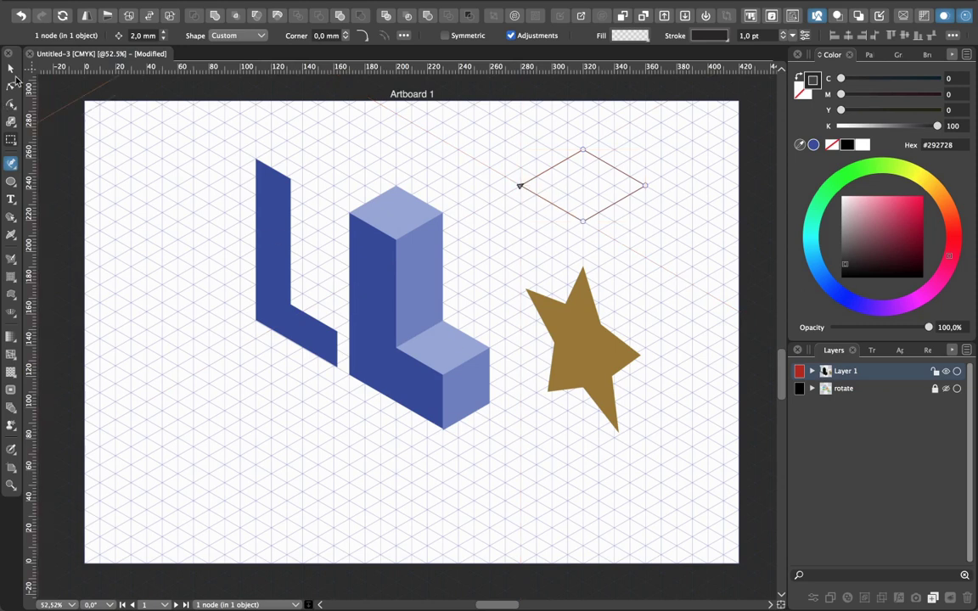
- Draw an unfilled ellipse between the tall isometric L and the rhombus
{"action": "key", "text": "v"}
{"action": "left_click", "coordinate": [609, 223]}
{"action": "left_click", "coordinate": [599, 210]}
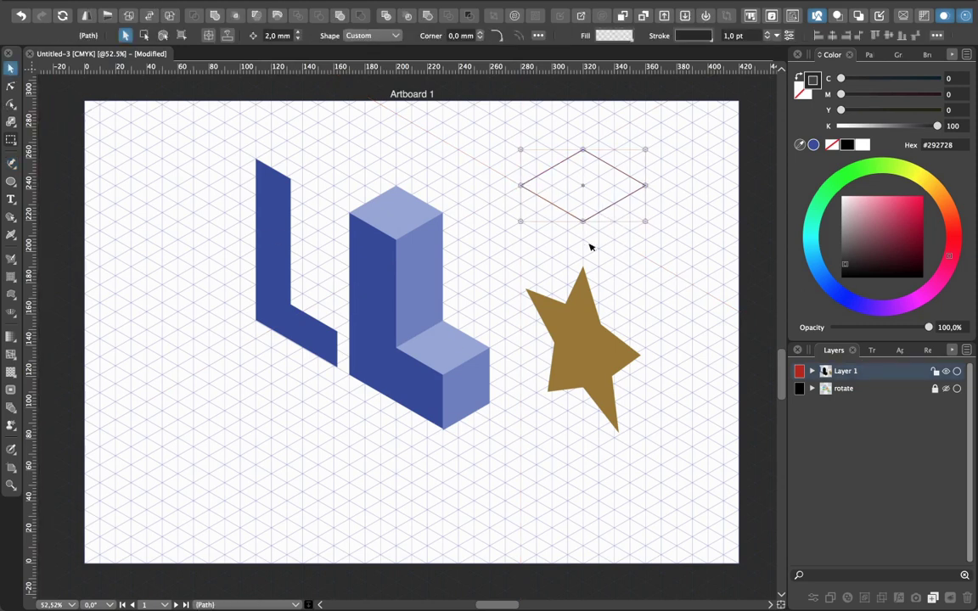
{"action": "left_click", "coordinate": [11, 180]}
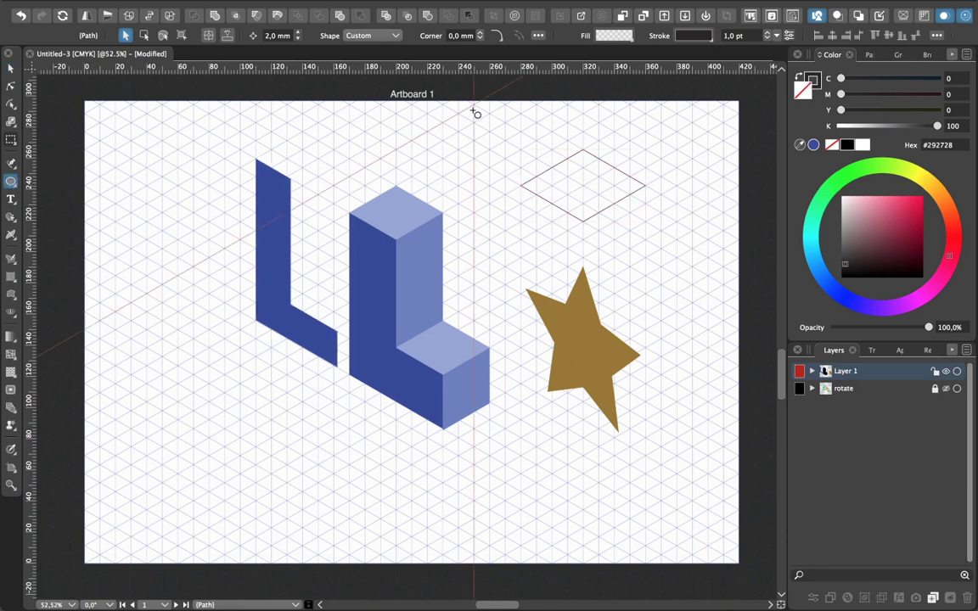
{"action": "left_click_drag", "start_coordinate": [443, 140], "coordinate": [535, 185]}
{"action": "key", "text": "v"}
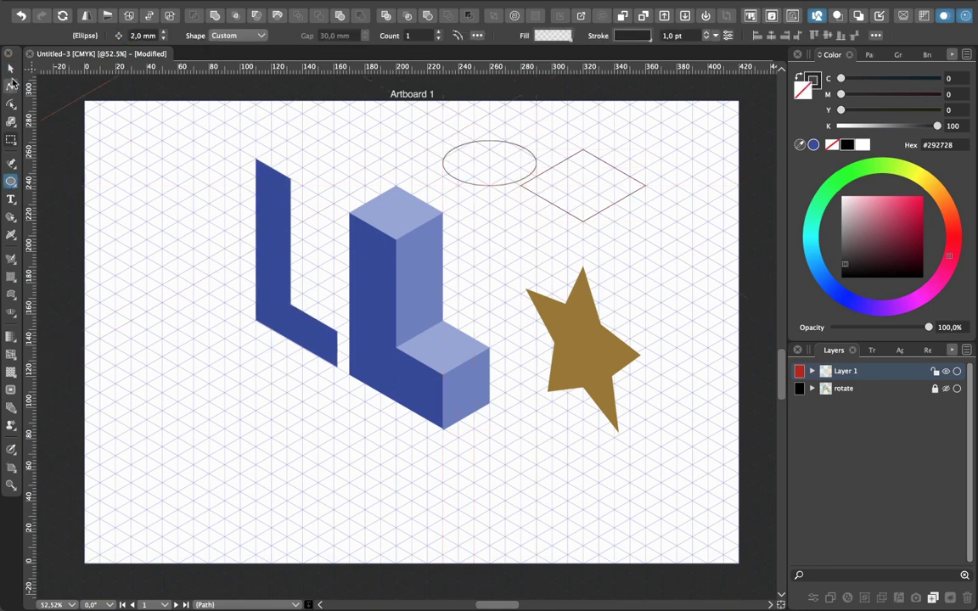
- Move the ellipse onto the rhombus and stretch it through all four corners, about 80 mm wide and 46 mm tall
{"action": "left_click_drag", "start_coordinate": [505, 183], "coordinate": [583, 221]}
{"action": "left_click_drag", "start_coordinate": [536, 186], "coordinate": [520, 187]}
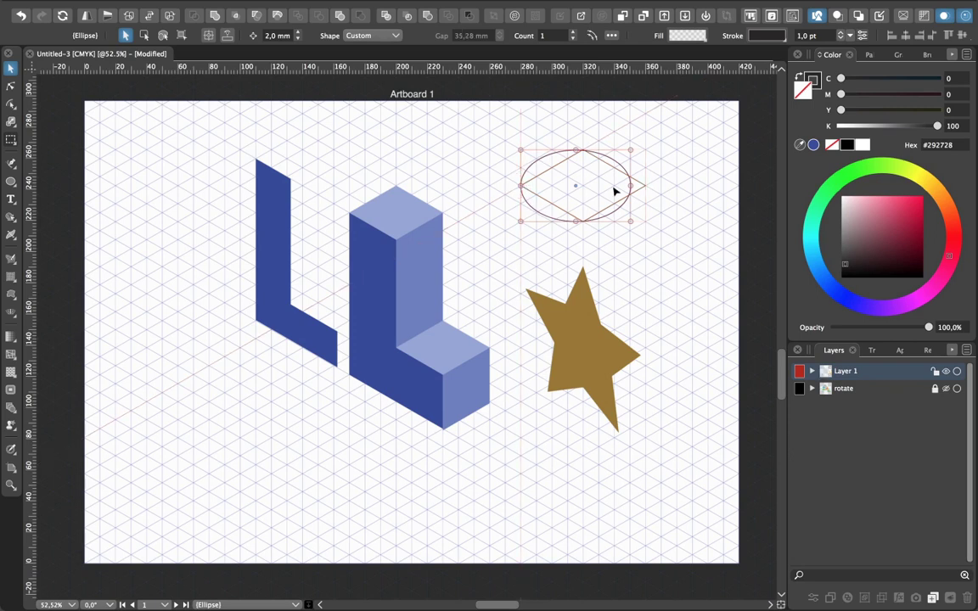
{"action": "left_click_drag", "start_coordinate": [632, 185], "coordinate": [644, 185]}
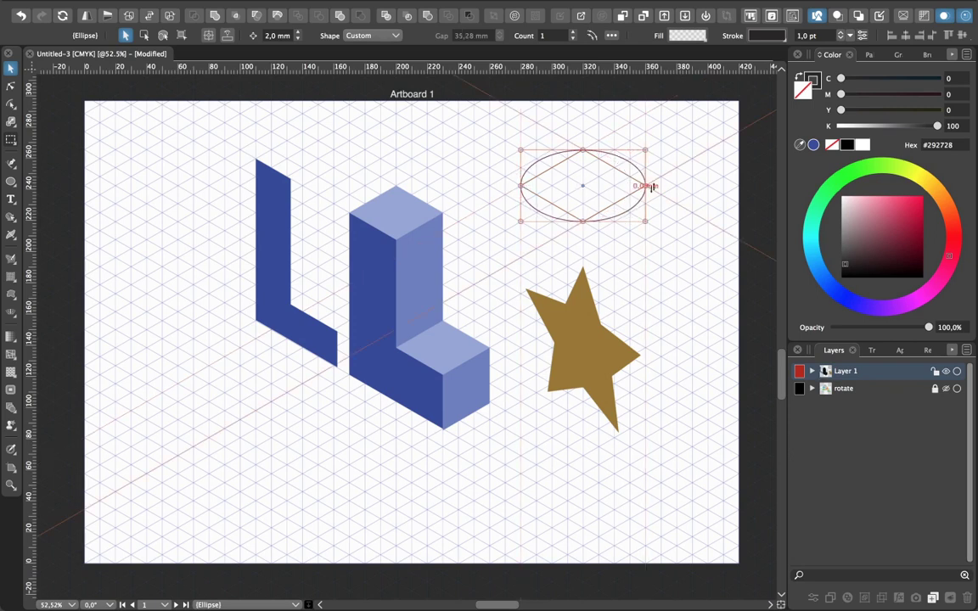
{"action": "left_click_drag", "start_coordinate": [584, 150], "coordinate": [583, 151]}
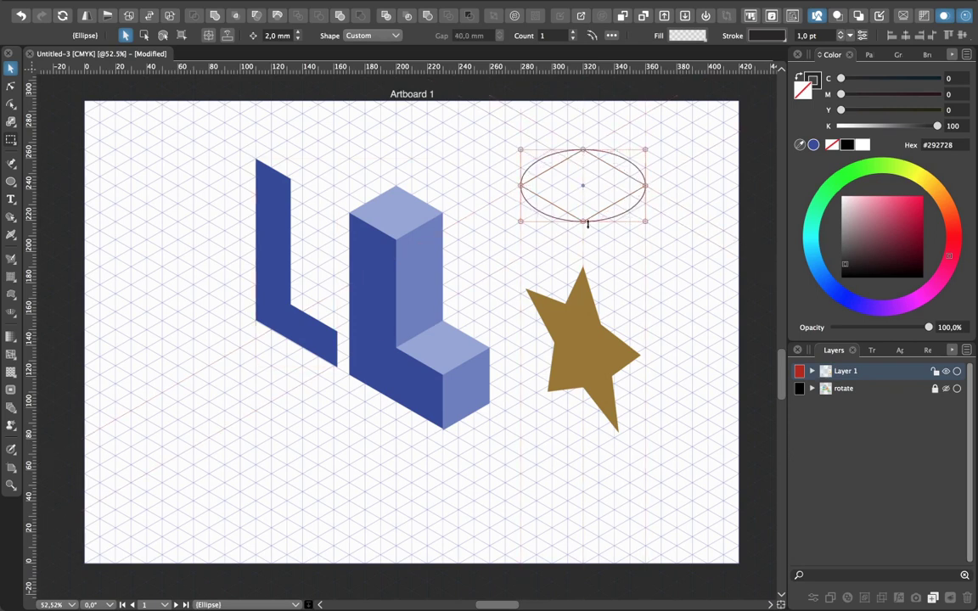
- Move the ellipse off the rhombus to the artboard's lower-left area and place two copies below it
{"action": "left_click_drag", "start_coordinate": [605, 220], "coordinate": [244, 446]}
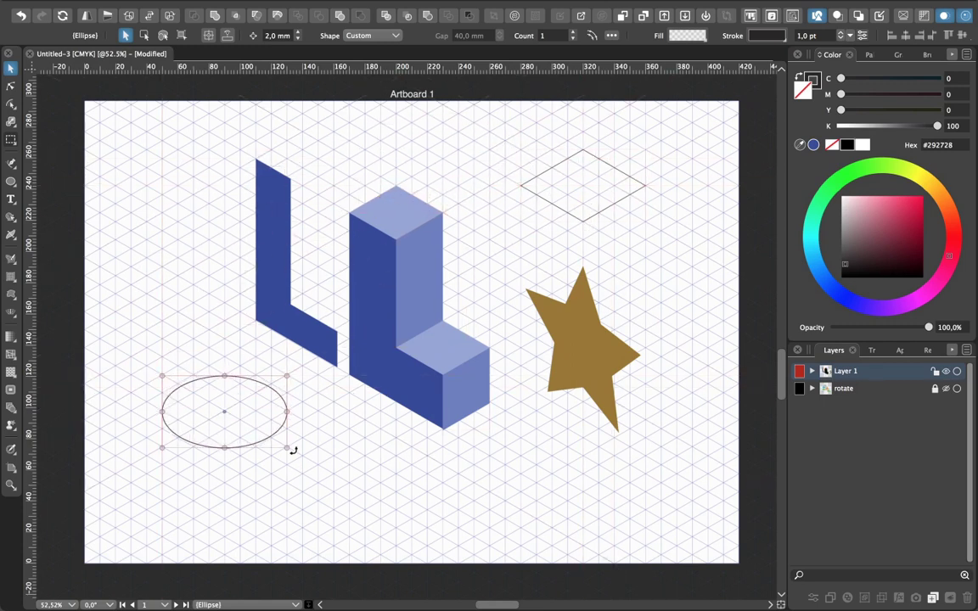
{"action": "left_click", "coordinate": [292, 450]}
{"action": "mouse_move", "coordinate": [264, 444]}
{"action": "left_mouse_down"}
{"action": "mouse_move", "coordinate": [257, 405]}
{"action": "mouse_move", "coordinate": [277, 443]}
{"action": "mouse_move", "coordinate": [261, 408]}
{"action": "left_mouse_up"}
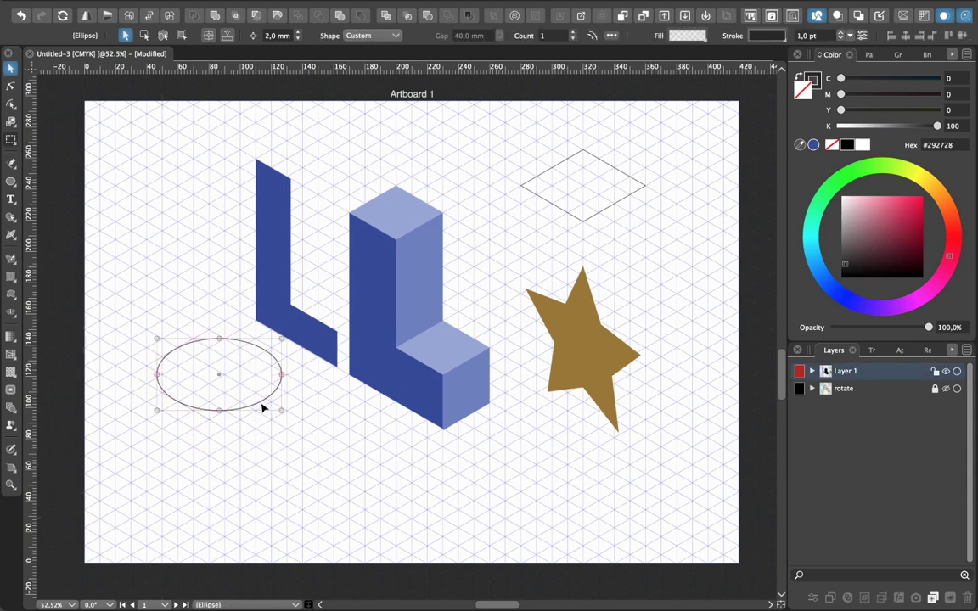
{"action": "left_click_drag", "start_coordinate": [259, 407], "coordinate": [358, 500]}
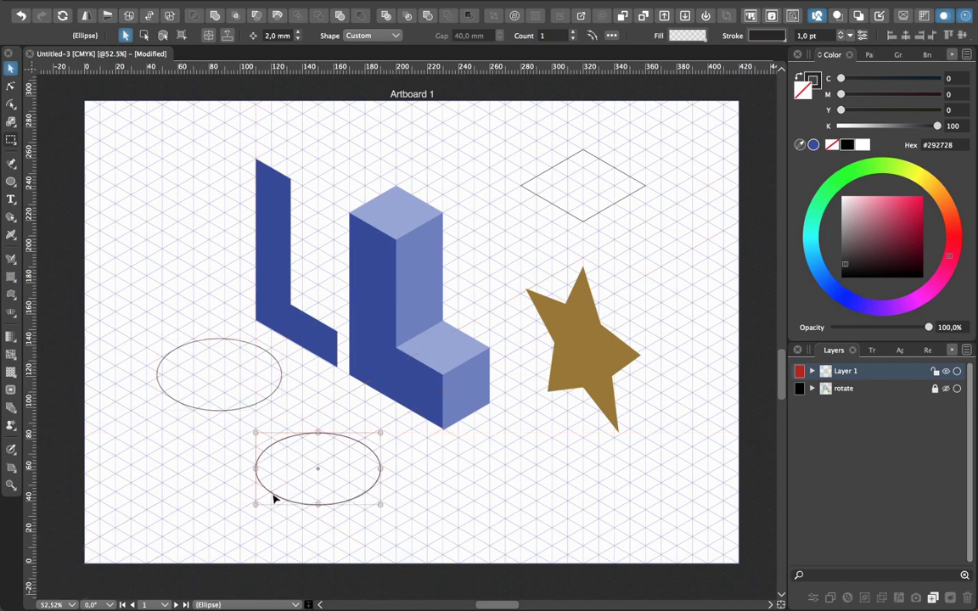
{"action": "left_click_drag", "start_coordinate": [274, 500], "coordinate": [118, 517]}
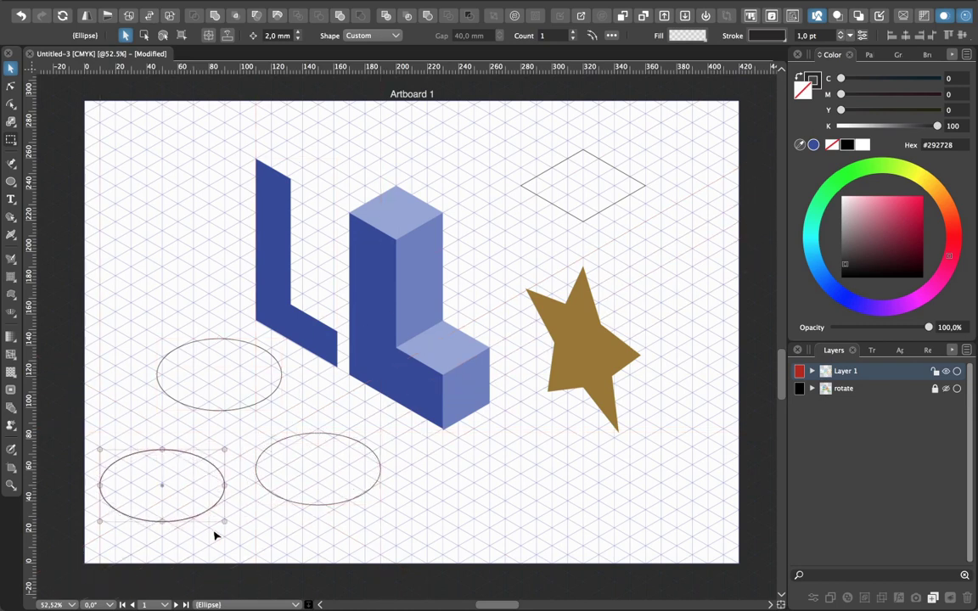
- Rotate the ellipse copy nearest the tall isometric L to 120°
{"action": "left_click", "coordinate": [360, 498]}
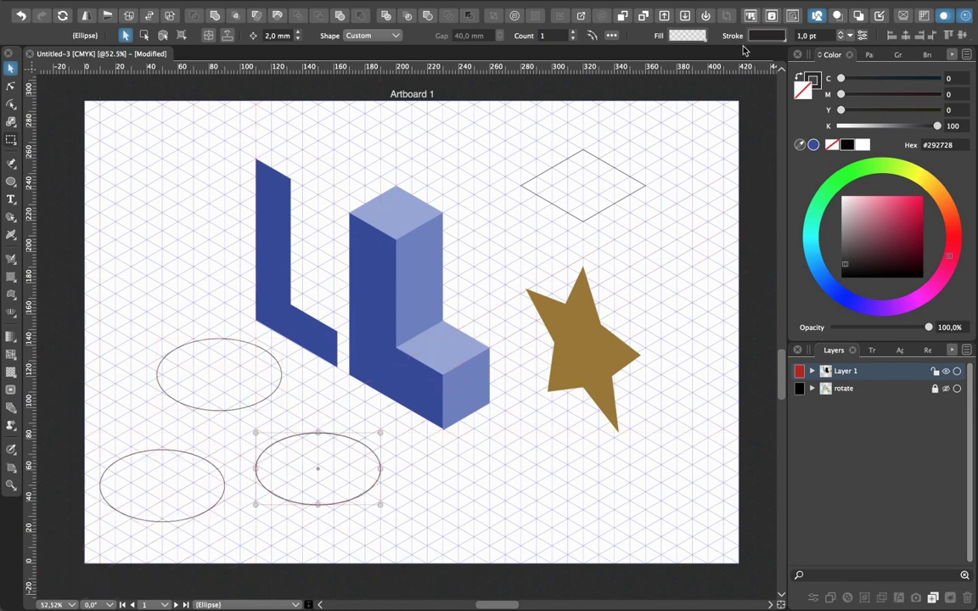
{"action": "left_click", "coordinate": [701, 15]}
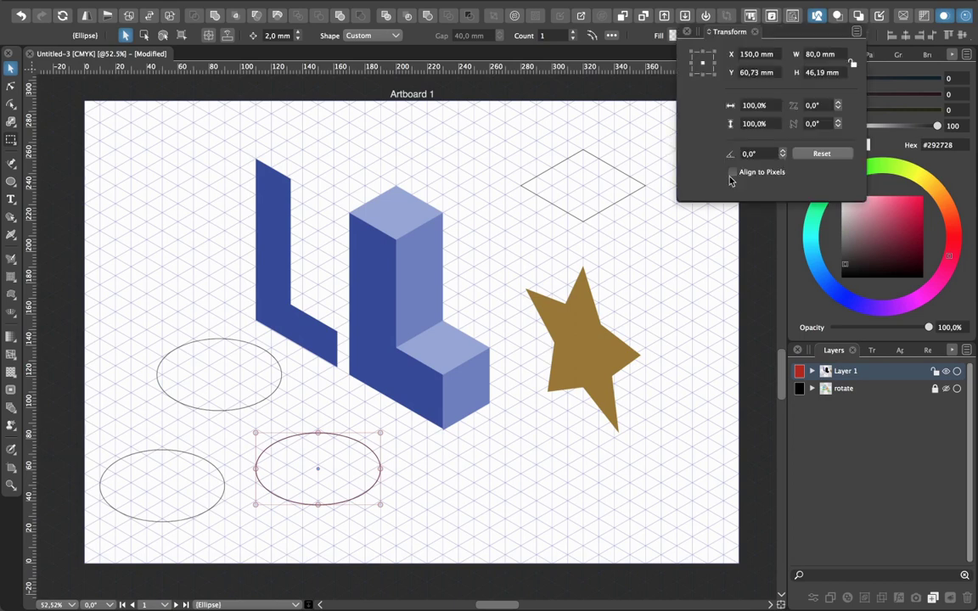
{"action": "left_click", "coordinate": [724, 154]}
{"action": "type", "text": "1"}
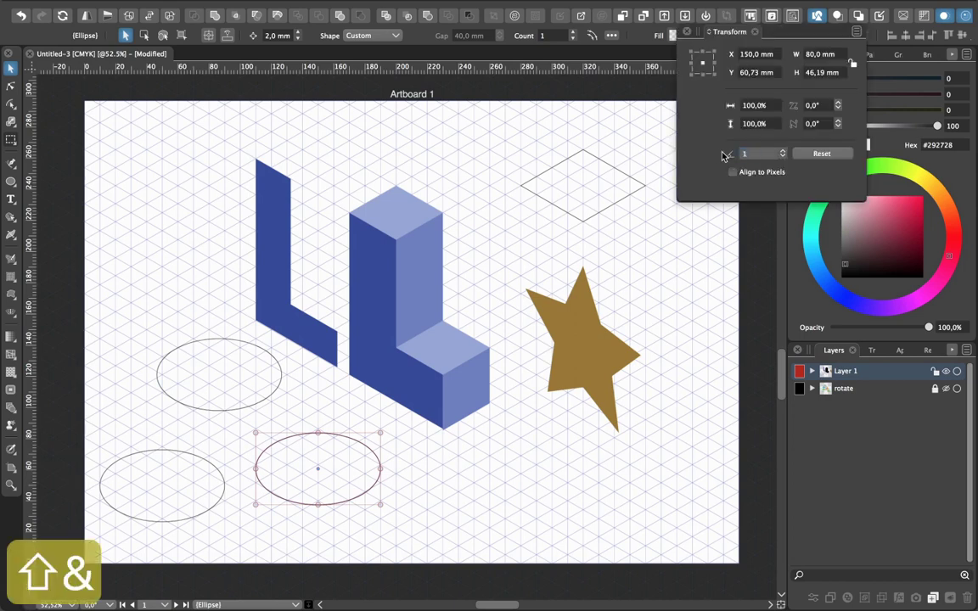
{"action": "type", "text": "20"}
{"action": "key", "text": "Return"}
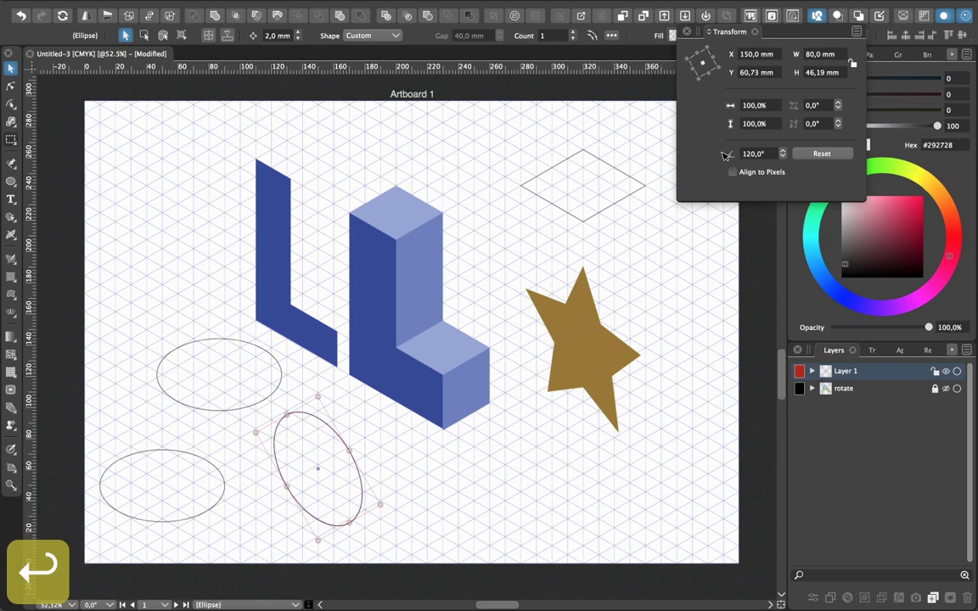
- Rotate the other ellipse copy, in the lower-left corner, to -120°
{"action": "left_click", "coordinate": [172, 450]}
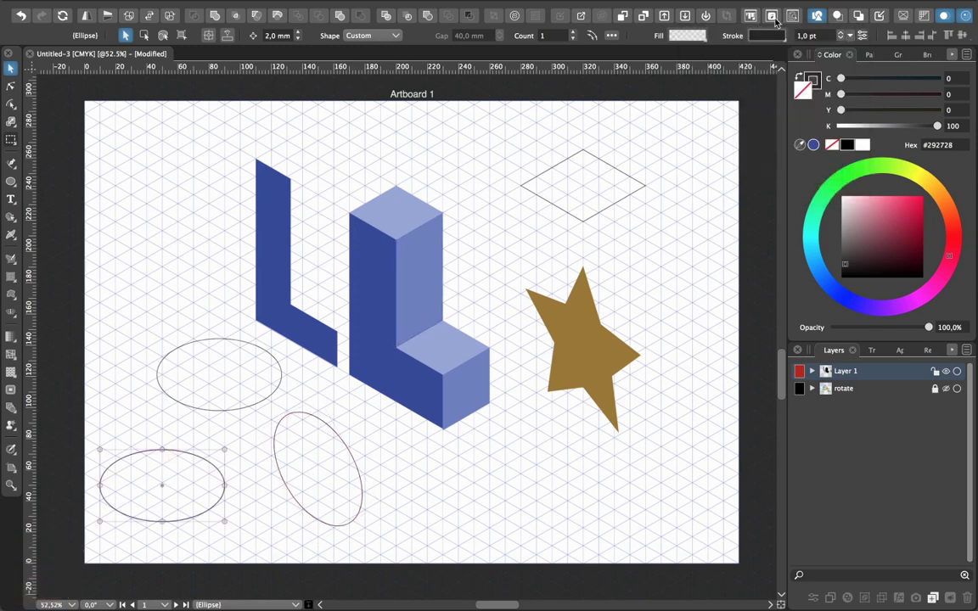
{"action": "left_click", "coordinate": [686, 15]}
{"action": "left_click", "coordinate": [764, 151]}
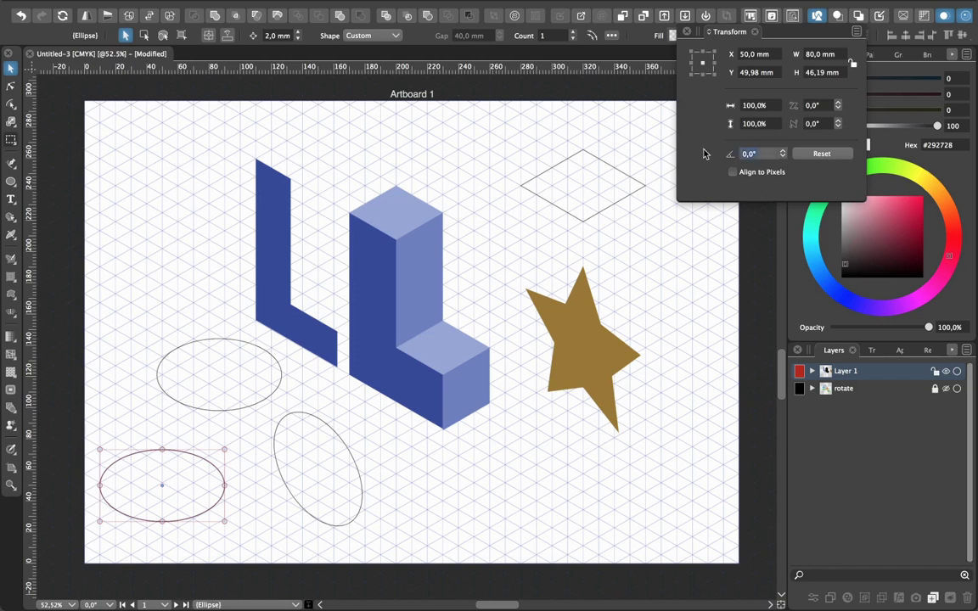
{"action": "type", "text": "-120"}
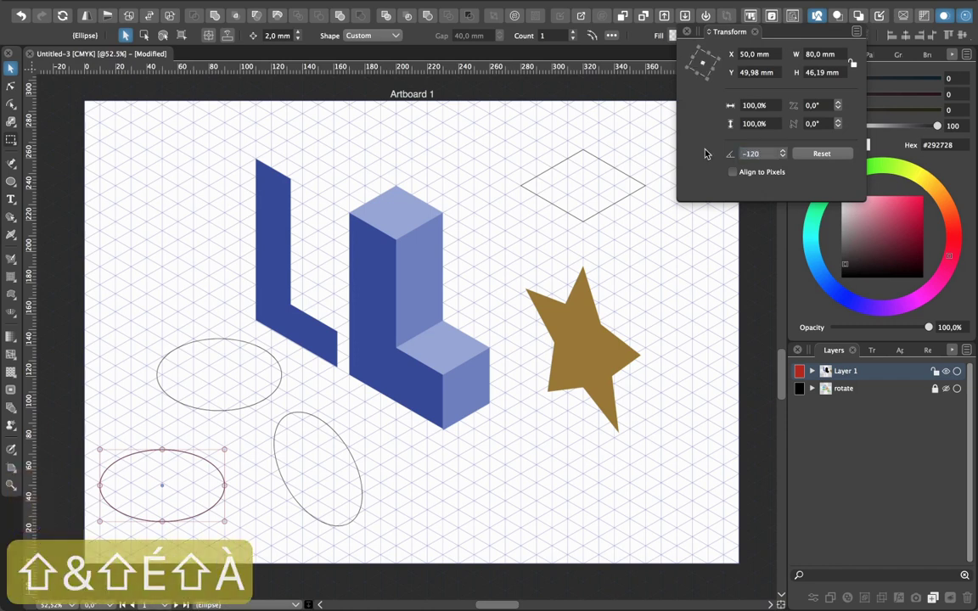
{"action": "key", "text": "Return"}
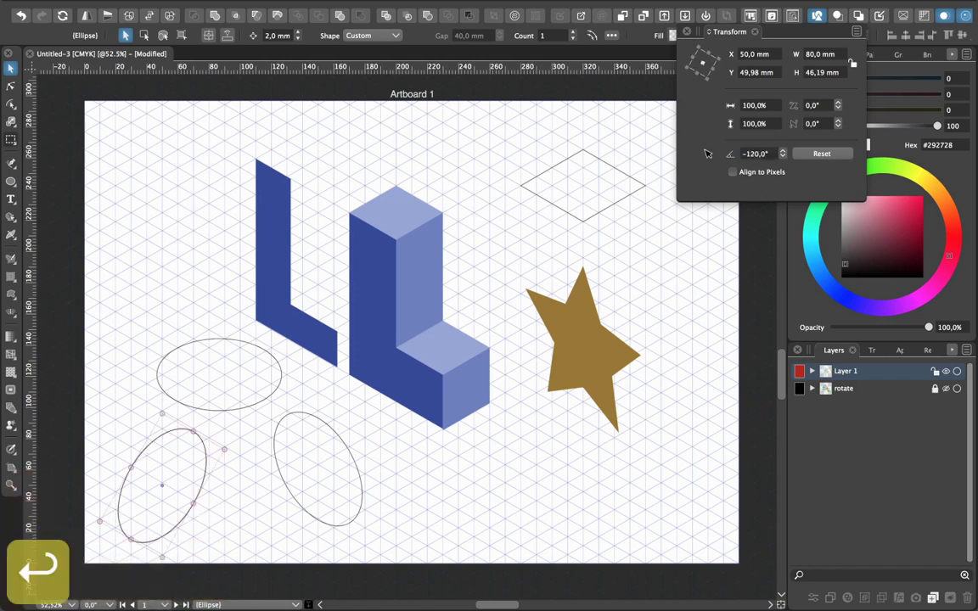
- Swap the two rotated ellipses so the 120° one sits on the left and the -120° one beside it on the right
{"action": "left_click_drag", "start_coordinate": [176, 527], "coordinate": [478, 493]}
{"action": "left_click", "coordinate": [350, 525]}
{"action": "left_click_drag", "start_coordinate": [316, 524], "coordinate": [240, 545]}
{"action": "key", "text": "super+z"}
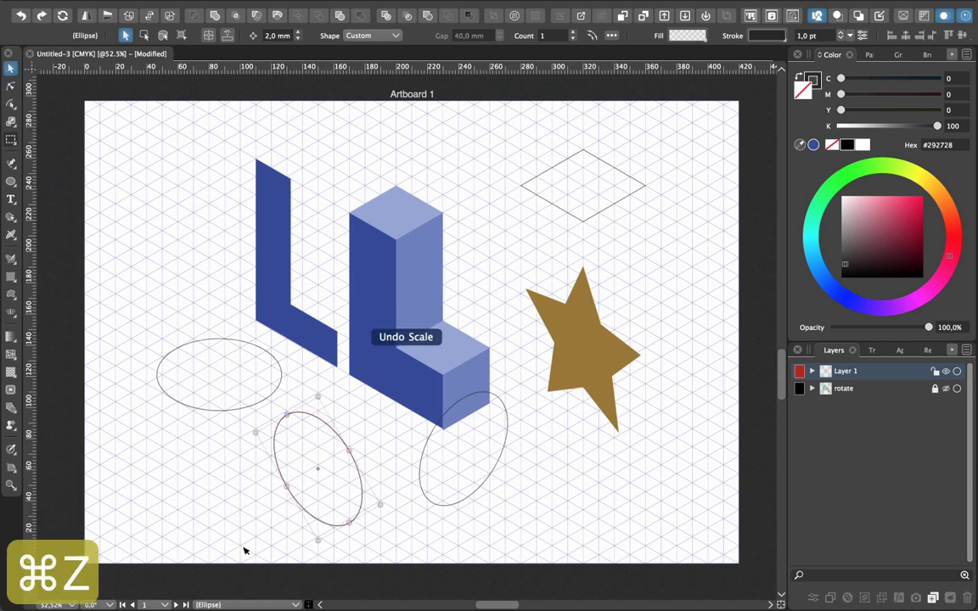
{"action": "left_click_drag", "start_coordinate": [354, 496], "coordinate": [197, 506]}
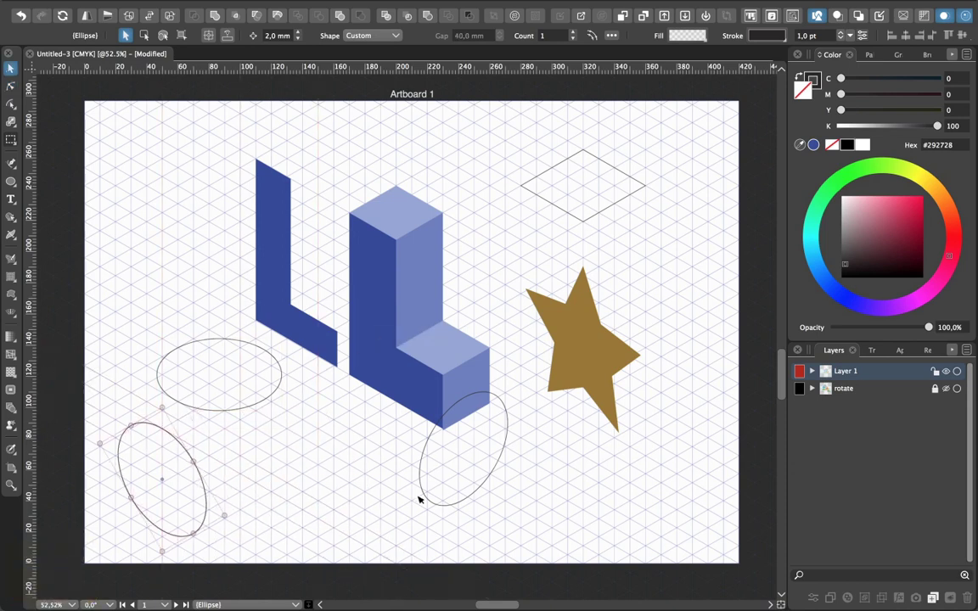
{"action": "left_click", "coordinate": [418, 469]}
{"action": "left_click_drag", "start_coordinate": [420, 467], "coordinate": [236, 498]}
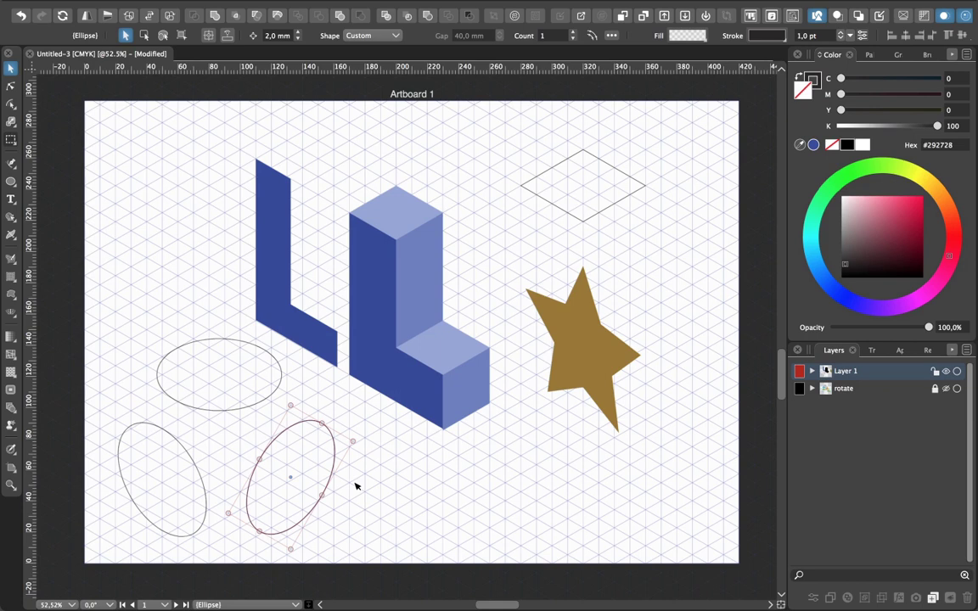
- Check the rotation angle of each of the two tilted ellipses
{"action": "left_click", "coordinate": [774, 17]}
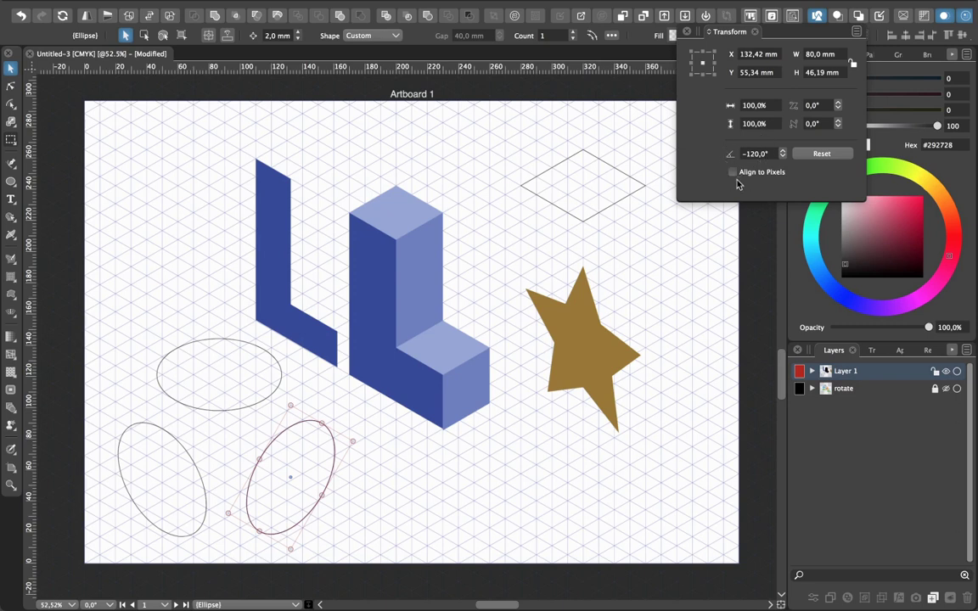
{"action": "left_click", "coordinate": [185, 455]}
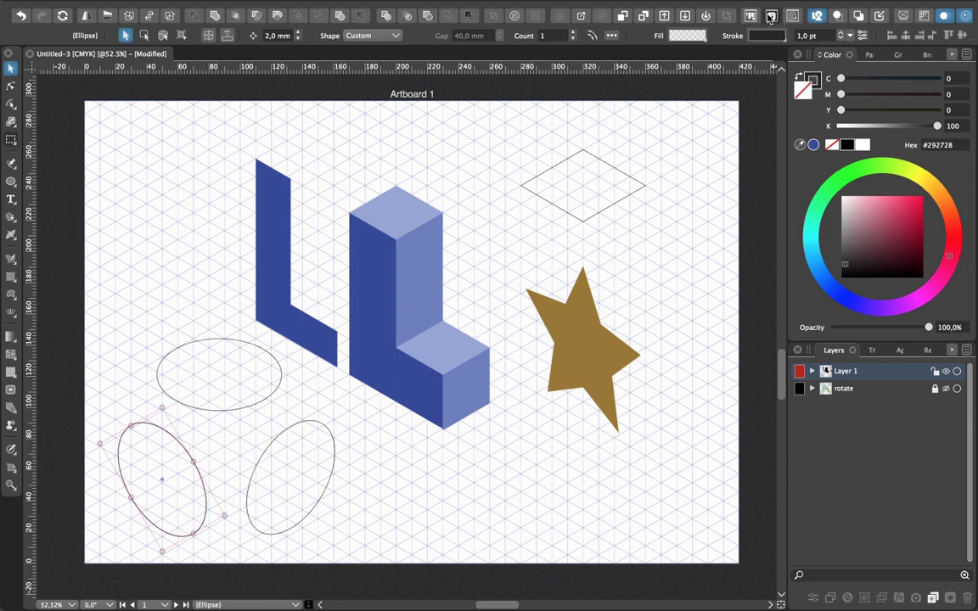
{"action": "left_click", "coordinate": [770, 16]}
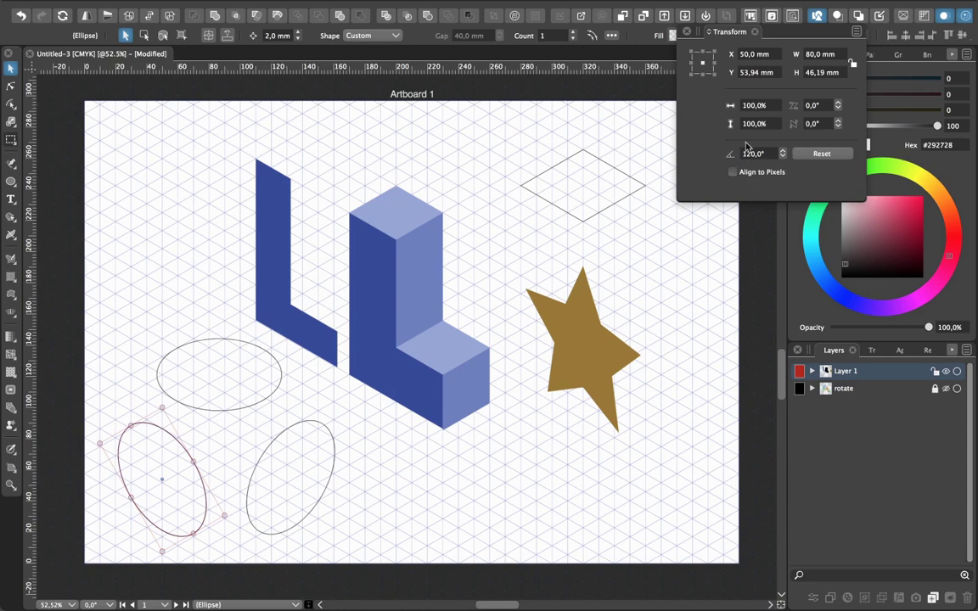
{"action": "left_click", "coordinate": [356, 478]}
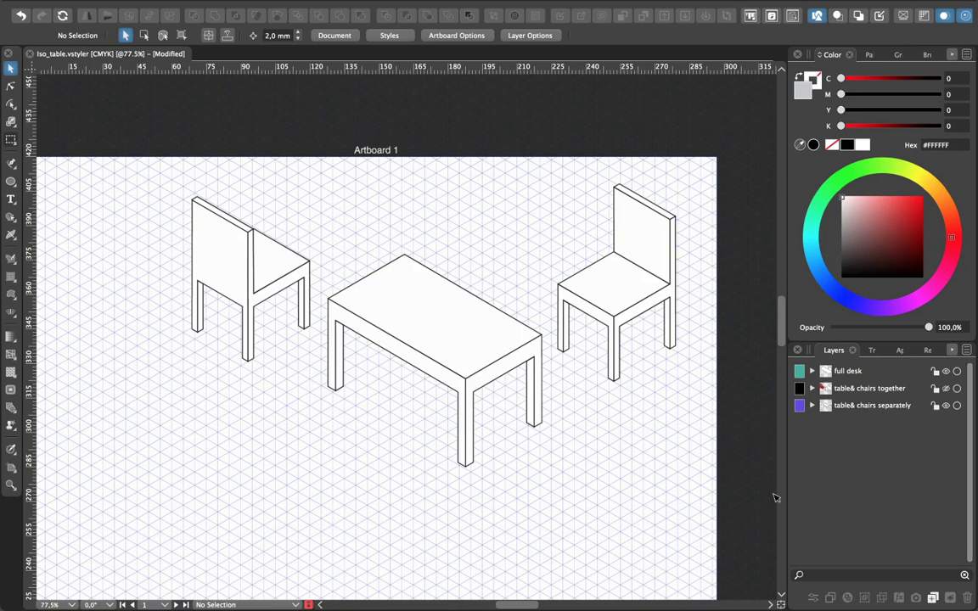
- In the Iso_table document, move the right-hand chair behind the table and back out to the table's right
{"action": "left_click", "coordinate": [645, 335]}
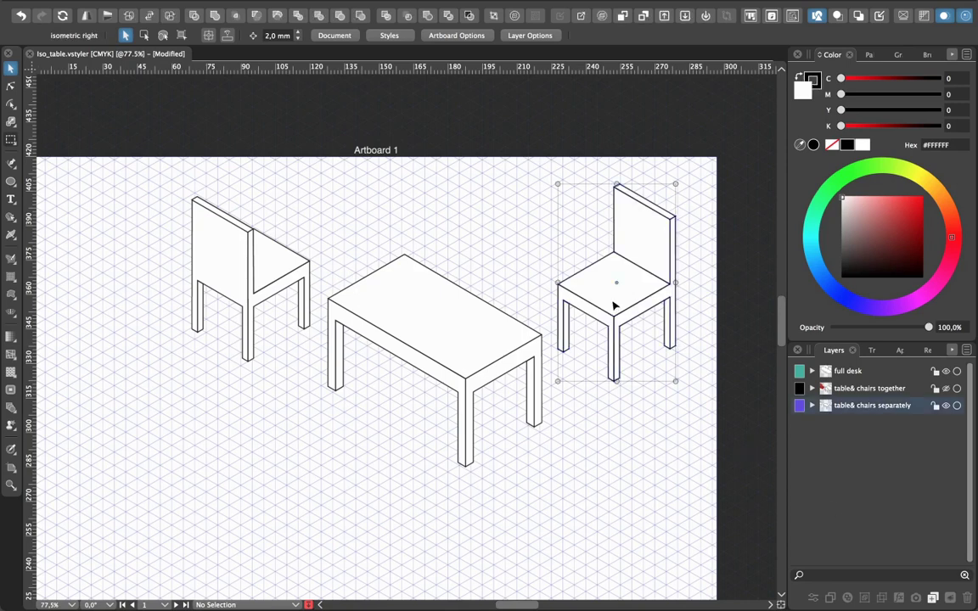
{"action": "left_click_drag", "start_coordinate": [609, 323], "coordinate": [471, 340]}
{"action": "left_click", "coordinate": [632, 449]}
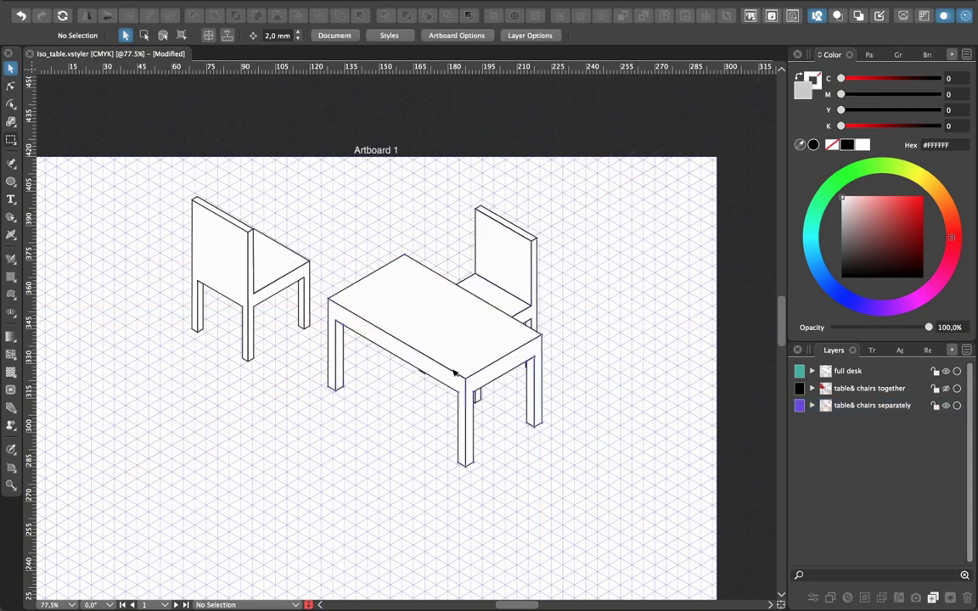
{"action": "left_click_drag", "start_coordinate": [505, 295], "coordinate": [633, 248]}
{"action": "left_click", "coordinate": [619, 437]}
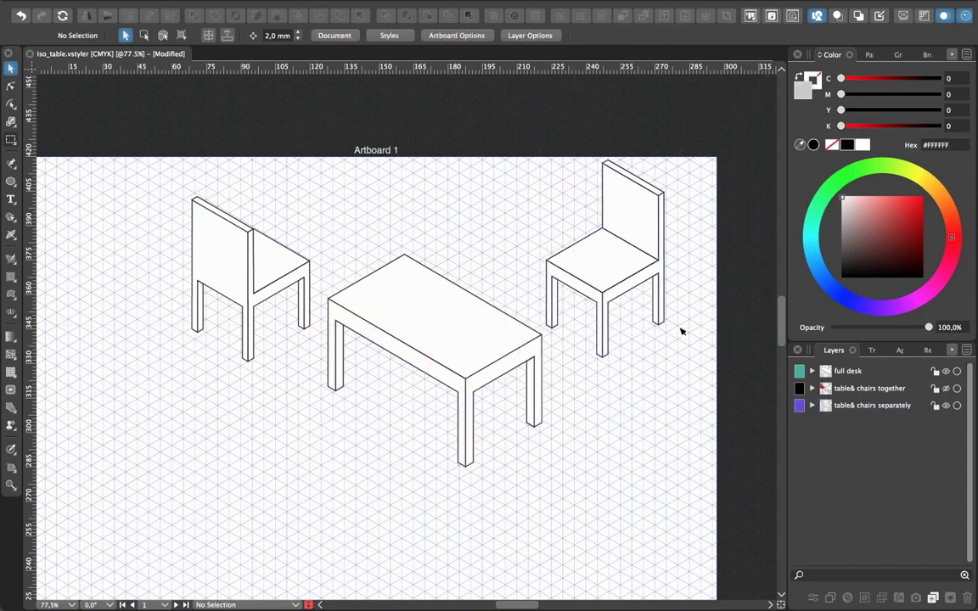
{"action": "left_click_drag", "start_coordinate": [607, 287], "coordinate": [617, 365]}
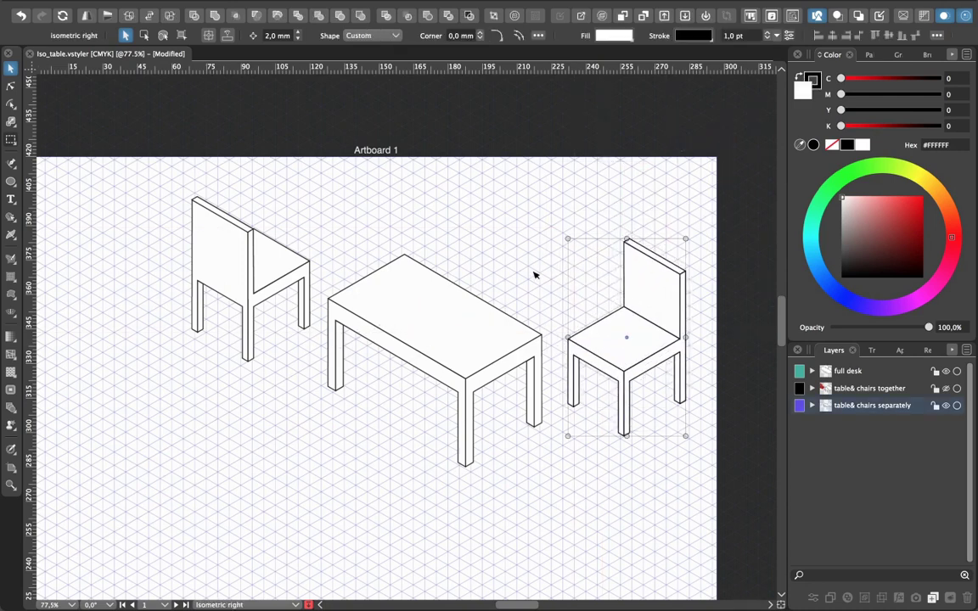
- Tuck the right-hand chair behind the table's right end, shifting the table up and to the right to overlap it
{"action": "left_click_drag", "start_coordinate": [600, 344], "coordinate": [517, 300]}
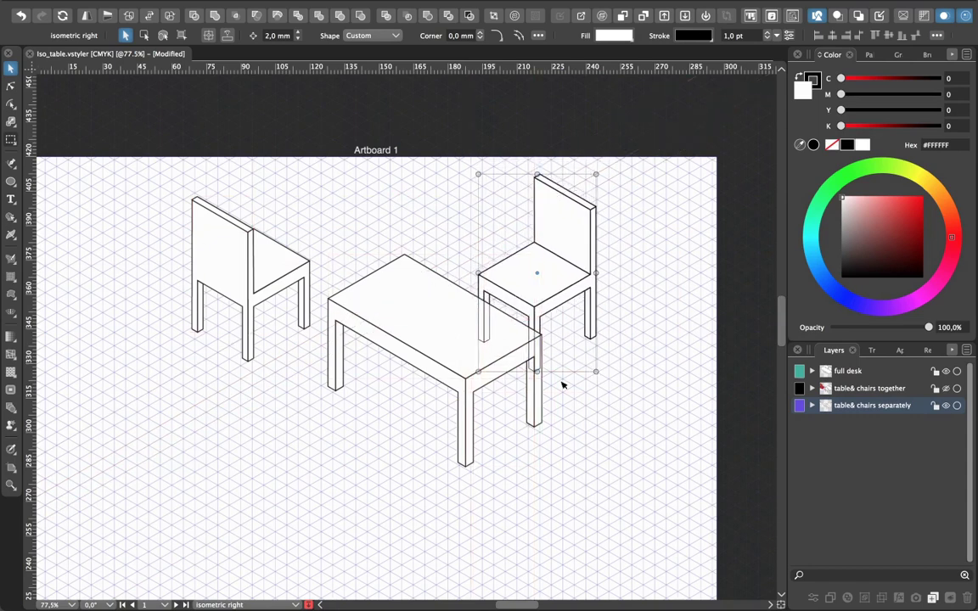
{"action": "left_click", "coordinate": [604, 442]}
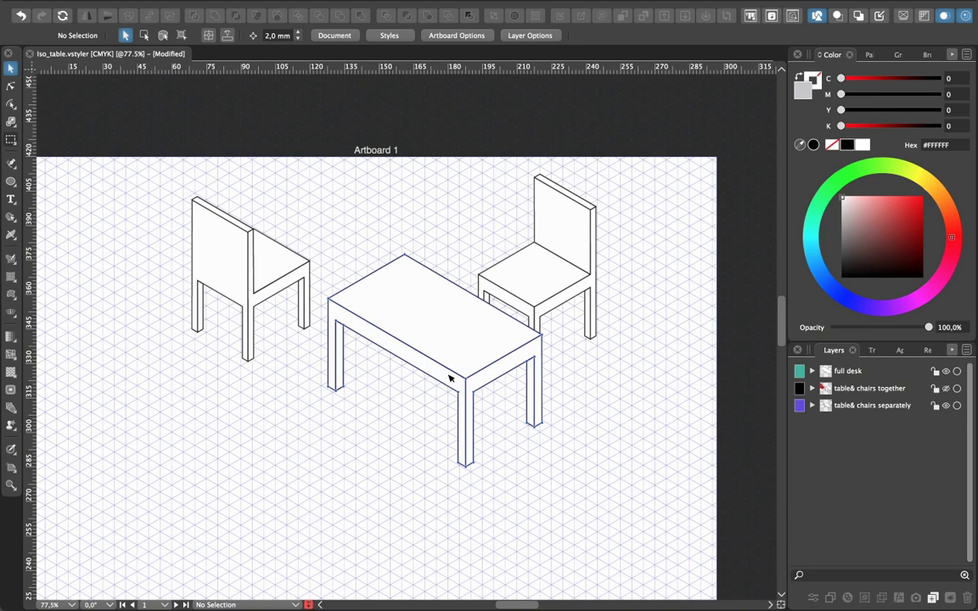
{"action": "left_click_drag", "start_coordinate": [472, 367], "coordinate": [511, 338]}
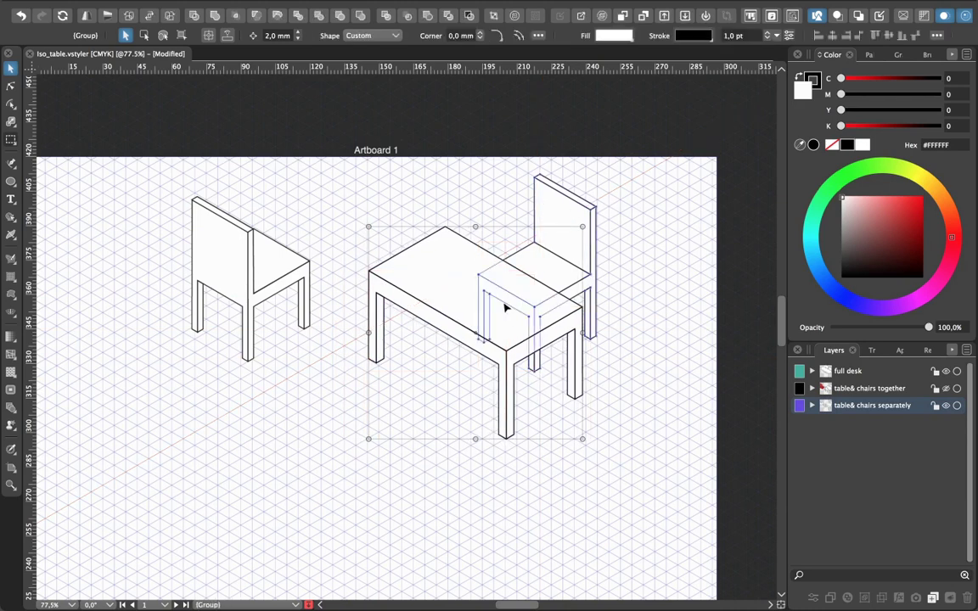
{"action": "left_click_drag", "start_coordinate": [467, 312], "coordinate": [478, 245]}
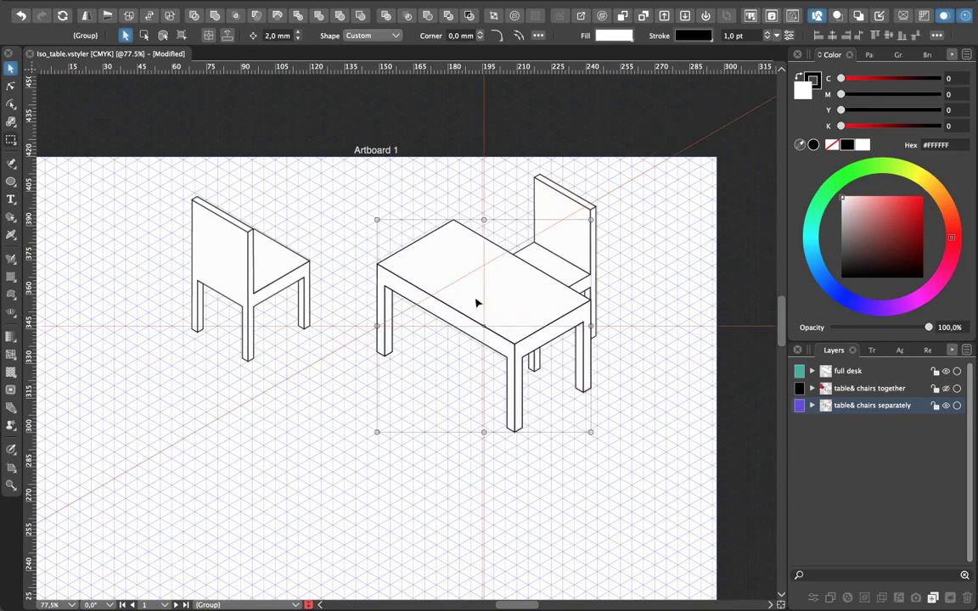
{"action": "left_click", "coordinate": [668, 444]}
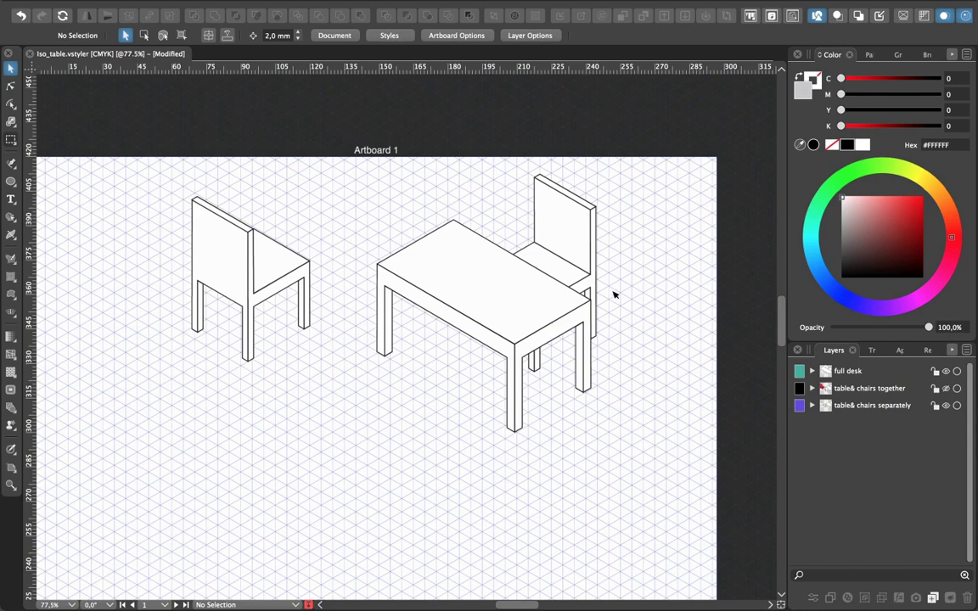
{"action": "left_click_drag", "start_coordinate": [584, 247], "coordinate": [565, 223]}
{"action": "left_click", "coordinate": [650, 318]}
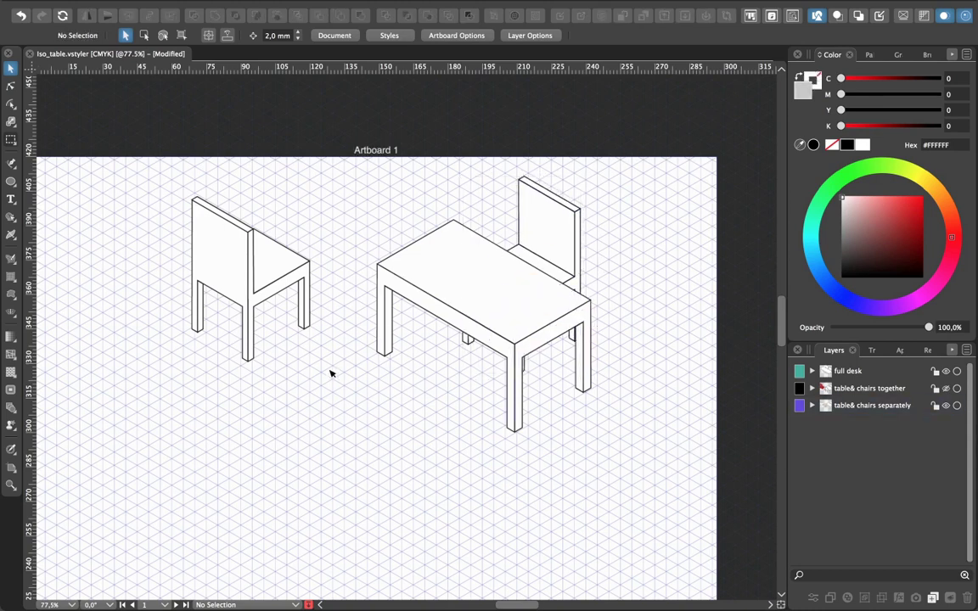
- Move the left-hand chair in front of the table's left end so that it overlaps the table's front edge
{"action": "left_click", "coordinate": [233, 276]}
{"action": "left_click_drag", "start_coordinate": [232, 276], "coordinate": [408, 391]}
{"action": "left_click", "coordinate": [576, 522]}
{"action": "left_click_drag", "start_coordinate": [422, 402], "coordinate": [450, 387]}
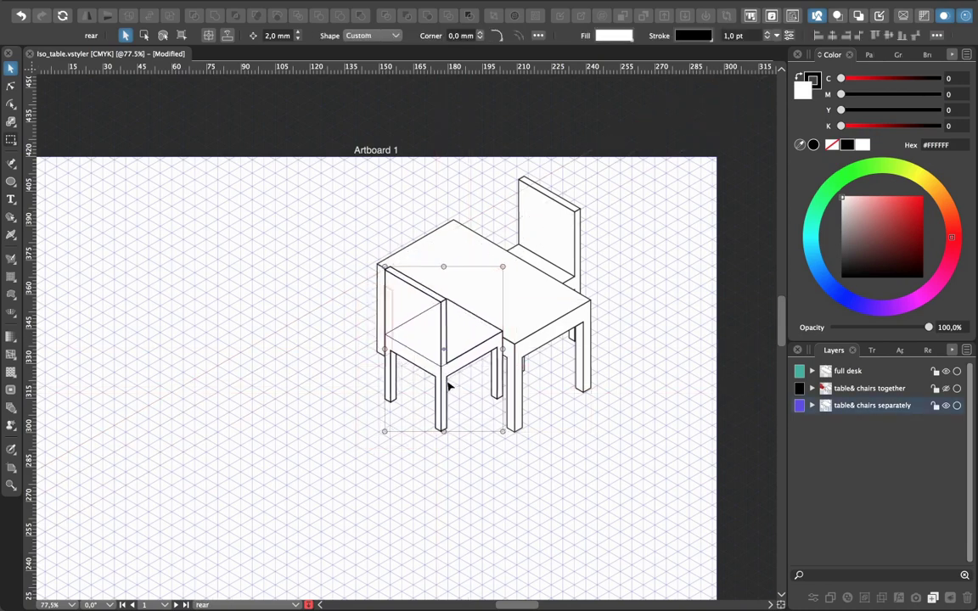
{"action": "left_click", "coordinate": [537, 532]}
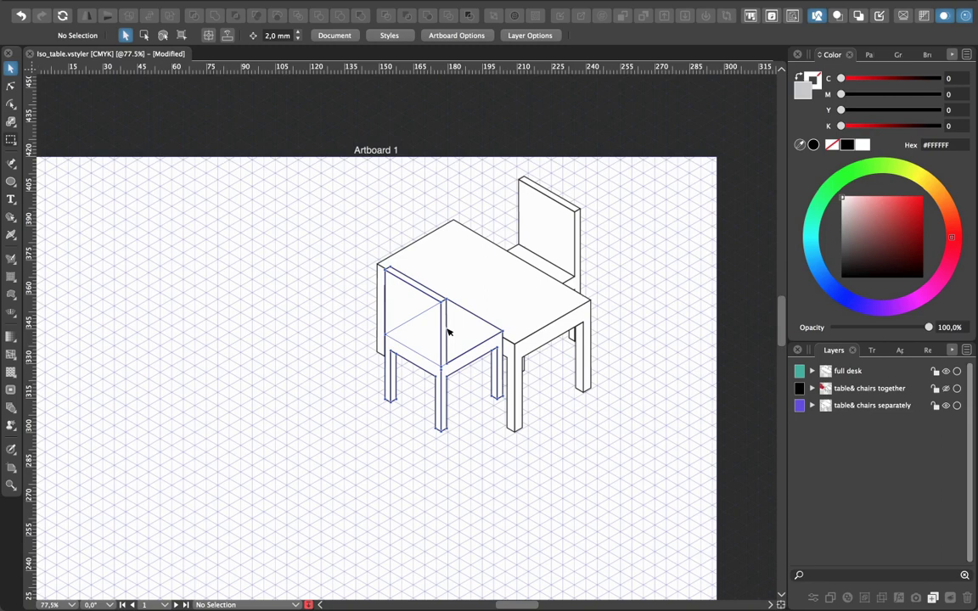
- Hide the full desk layer, show the table& chairs together layer, and examine its table arrangement and the red-shaded chair
{"action": "left_click", "coordinate": [946, 372]}
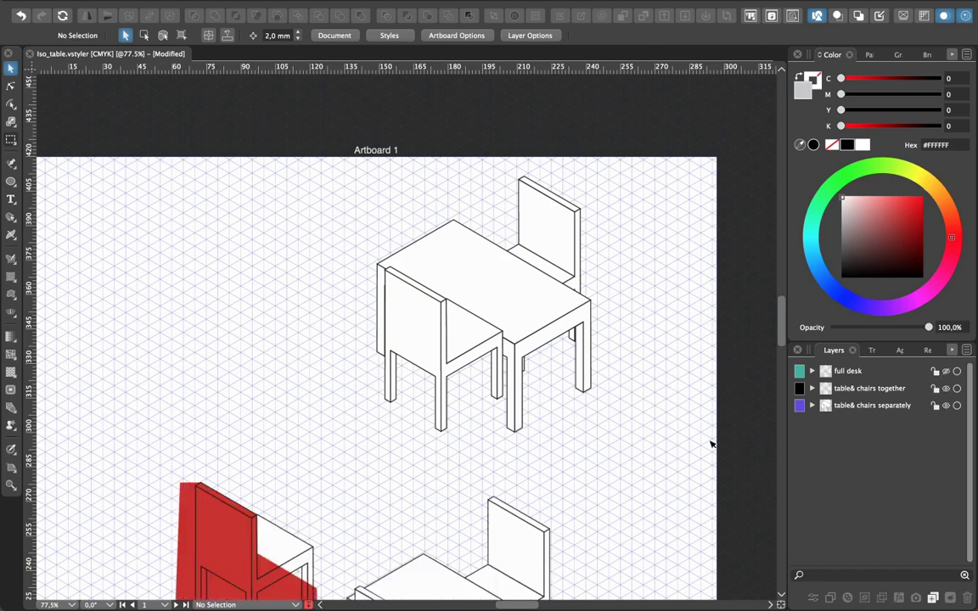
{"action": "left_click_drag", "start_coordinate": [781, 317], "coordinate": [783, 366]}
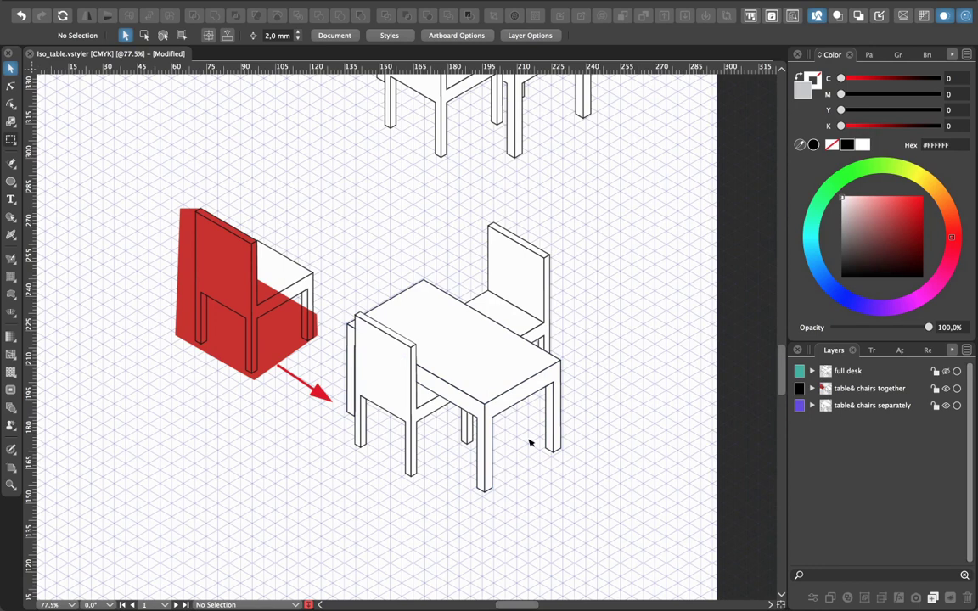
{"action": "scroll", "coordinate": [782, 337], "scroll_direction": "up", "scroll_amount": 3}
{"action": "scroll", "coordinate": [782, 337], "scroll_direction": "down", "scroll_amount": 10}
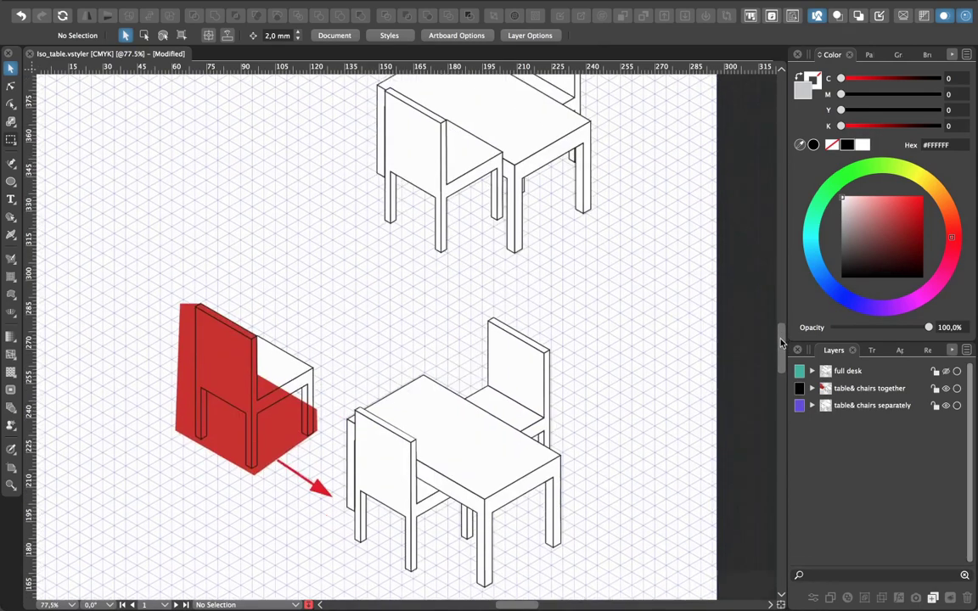
- Create a symbol named desk from the table group with two chairs on the full desk layer, and move the group upward
{"action": "scroll", "coordinate": [774, 406], "scroll_direction": "down", "scroll_amount": 2}
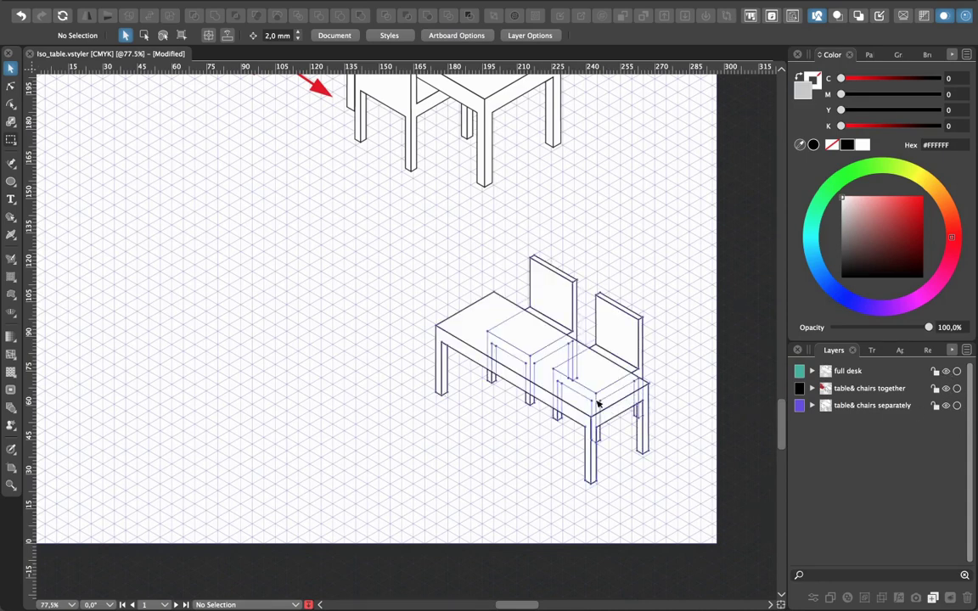
{"action": "left_click", "coordinate": [598, 406]}
{"action": "left_click", "coordinate": [646, 246]}
{"action": "left_click", "coordinate": [536, 329]}
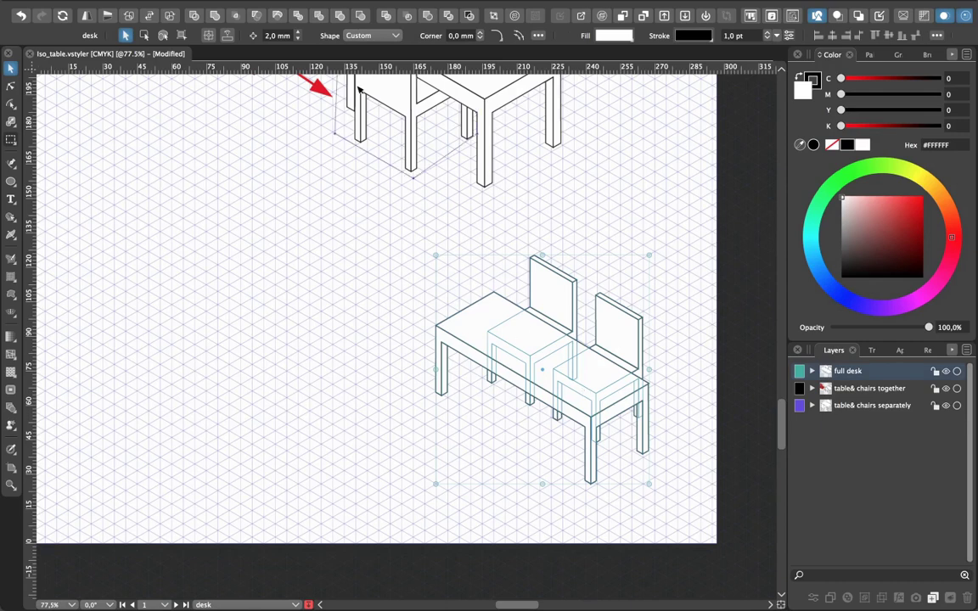
{"action": "mouse_move", "coordinate": [382, 5]}
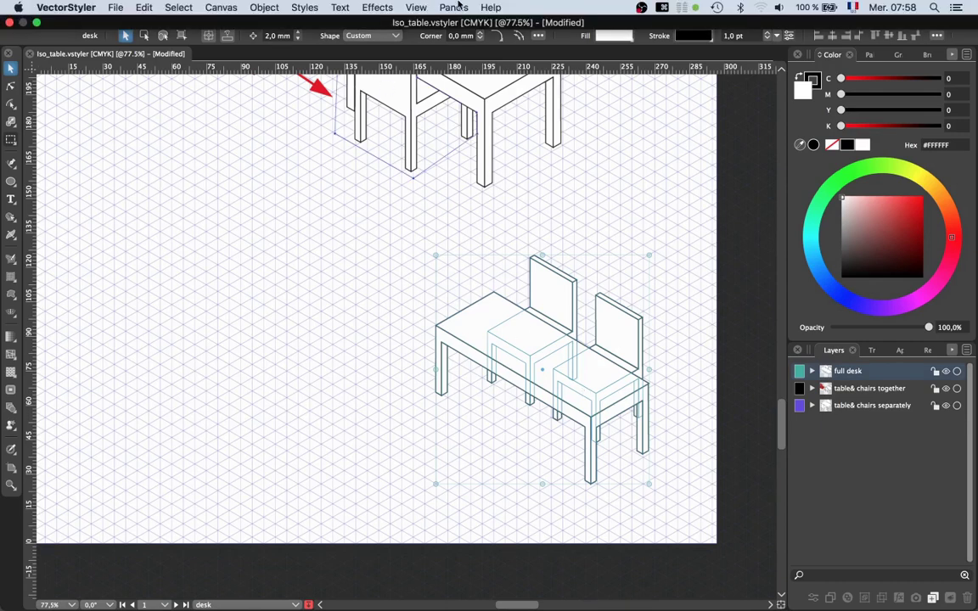
{"action": "left_click", "coordinate": [457, 8]}
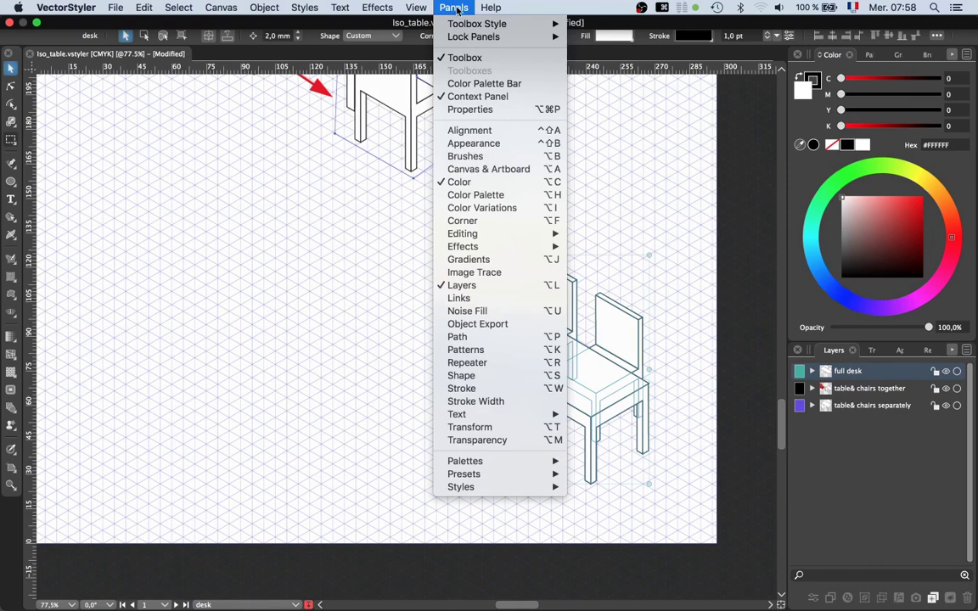
{"action": "mouse_move", "coordinate": [477, 489]}
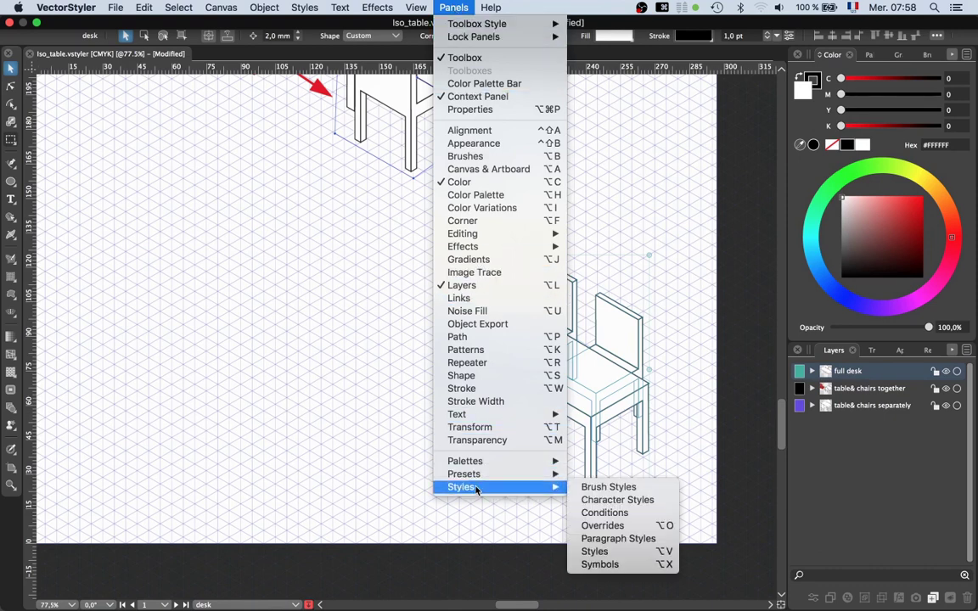
{"action": "left_click", "coordinate": [599, 567]}
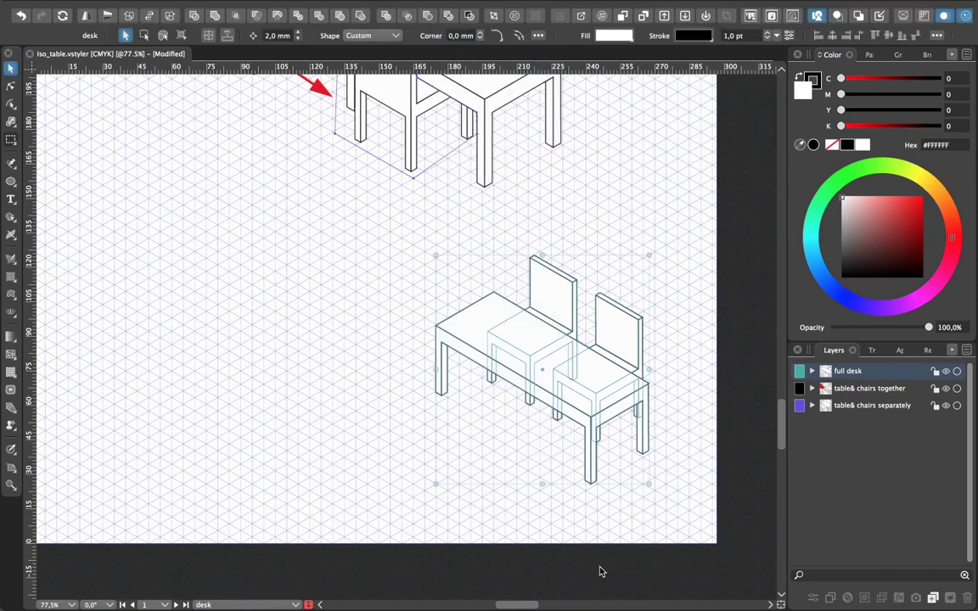
{"action": "left_click_drag", "start_coordinate": [815, 223], "coordinate": [97, 116]}
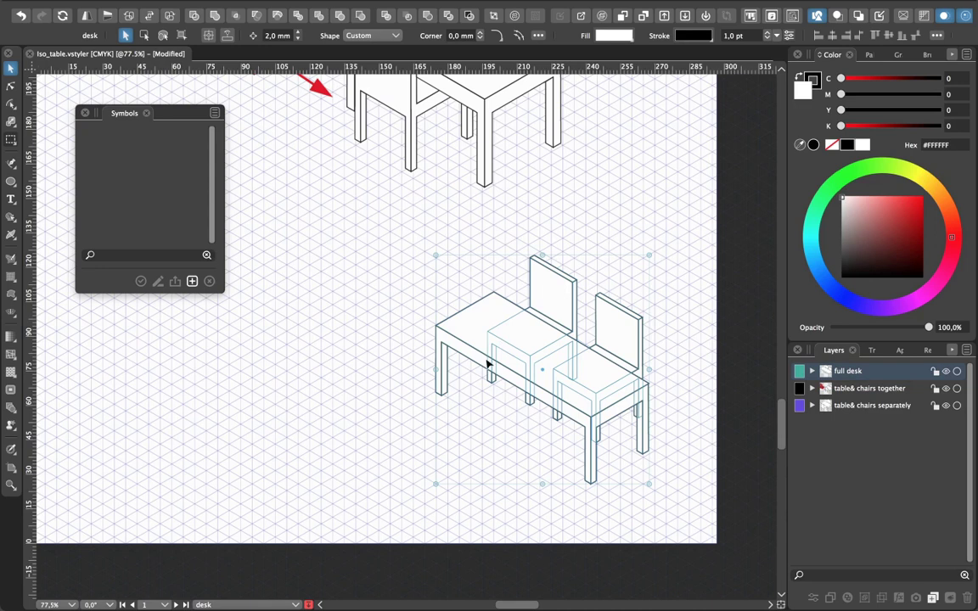
{"action": "left_click", "coordinate": [192, 281]}
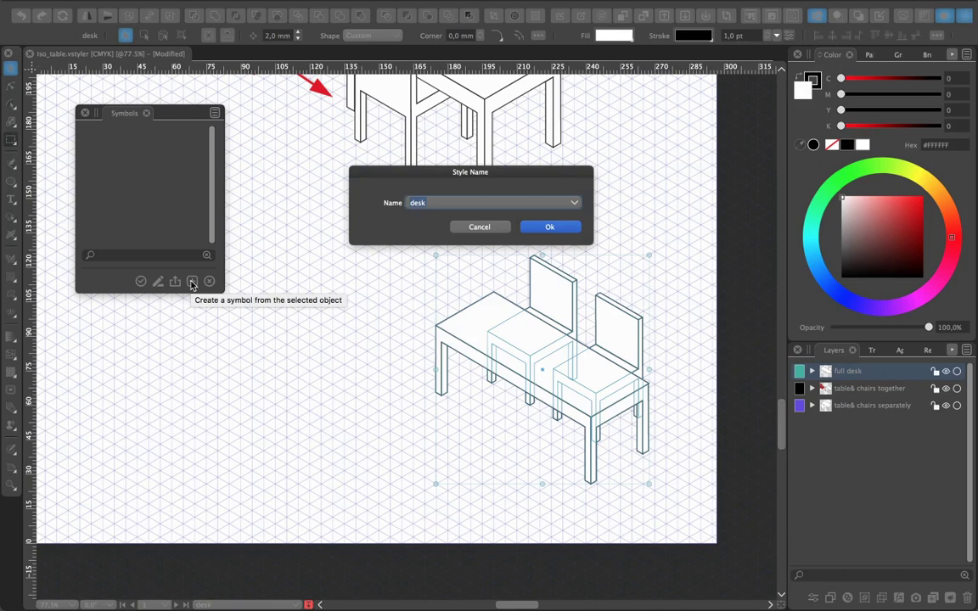
{"action": "left_click", "coordinate": [548, 227]}
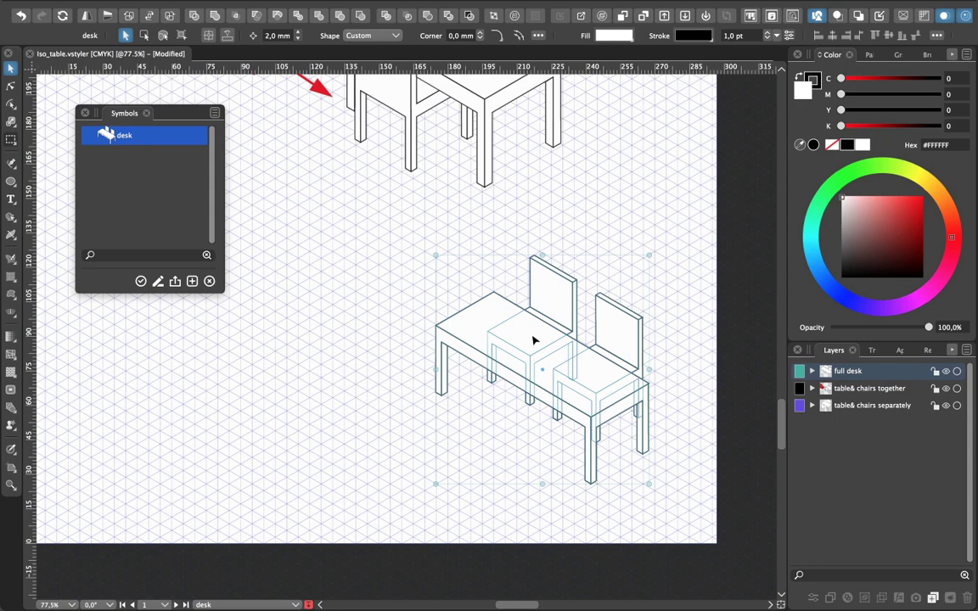
{"action": "left_click_drag", "start_coordinate": [557, 343], "coordinate": [573, 249]}
{"action": "left_click", "coordinate": [439, 395]}
- Place three trial instances of the desk symbol around the lower part of the artboard and delete them again
{"action": "left_click", "coordinate": [136, 138]}
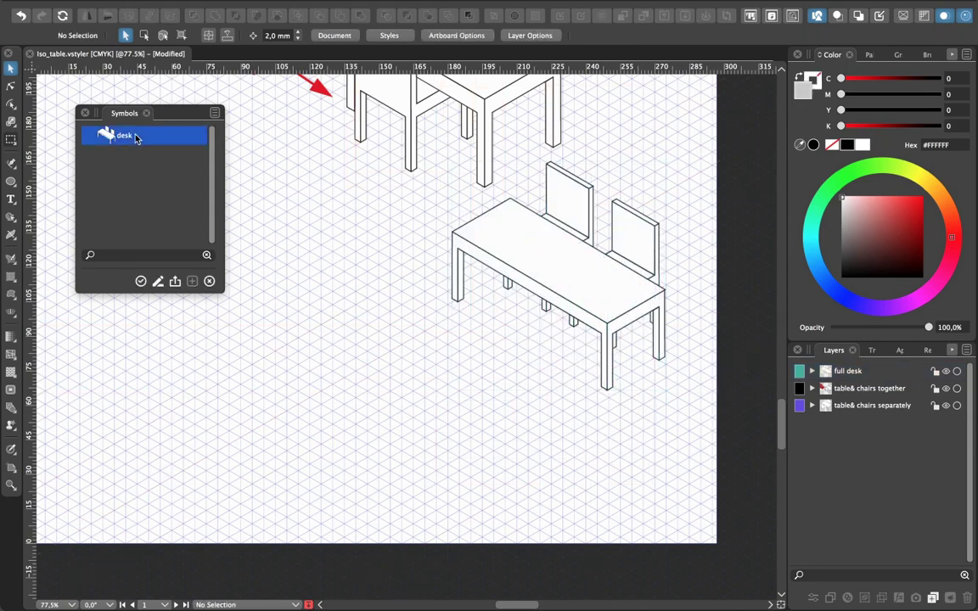
{"action": "left_click", "coordinate": [10, 429]}
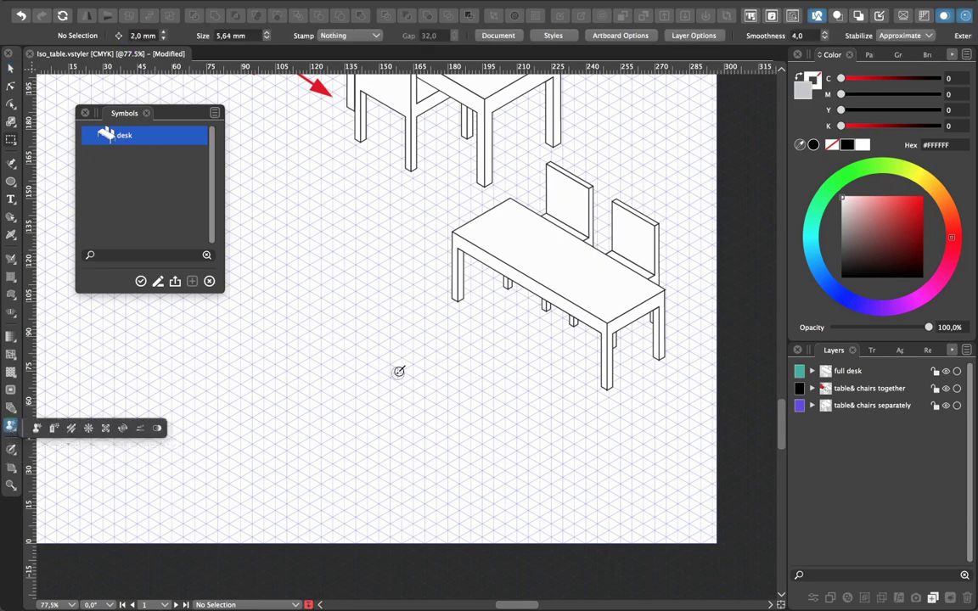
{"action": "left_click", "coordinate": [449, 375]}
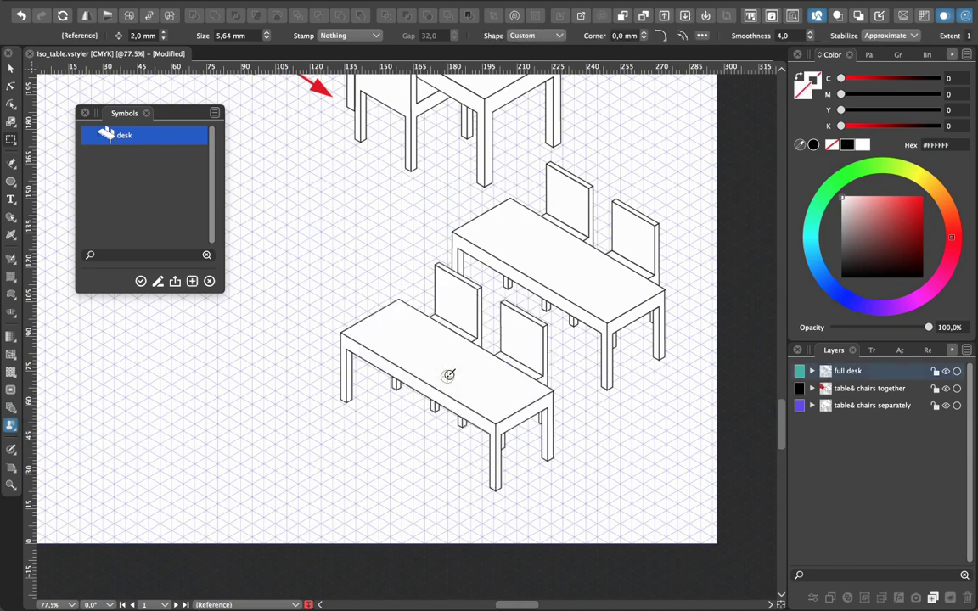
{"action": "left_click", "coordinate": [201, 387]}
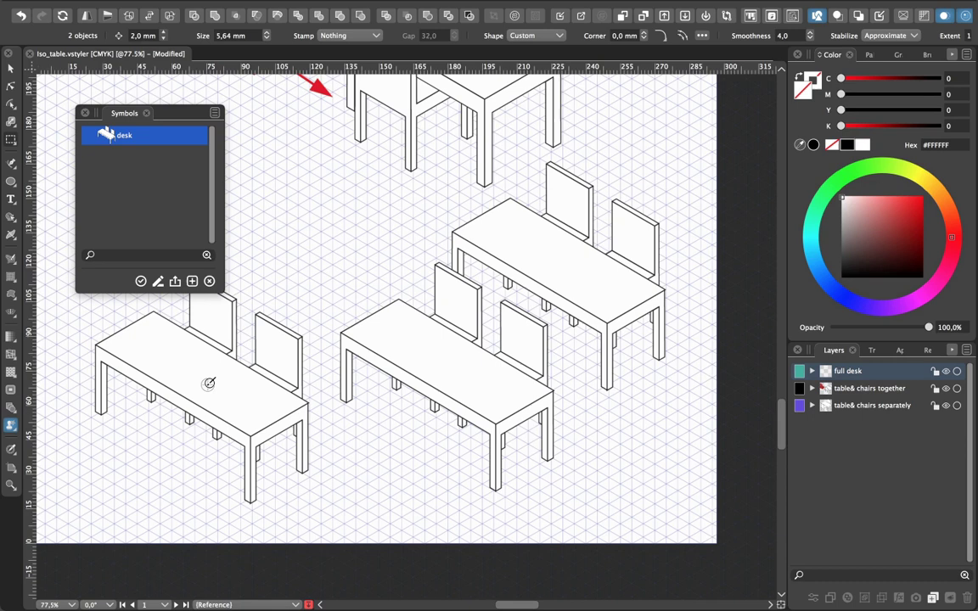
{"action": "left_click", "coordinate": [316, 214]}
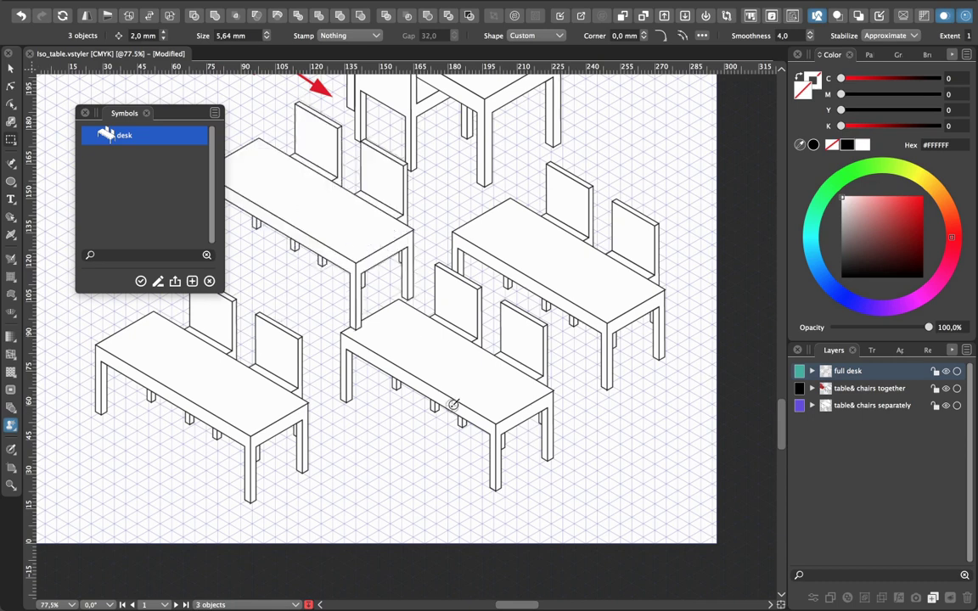
{"action": "left_click", "coordinate": [10, 68]}
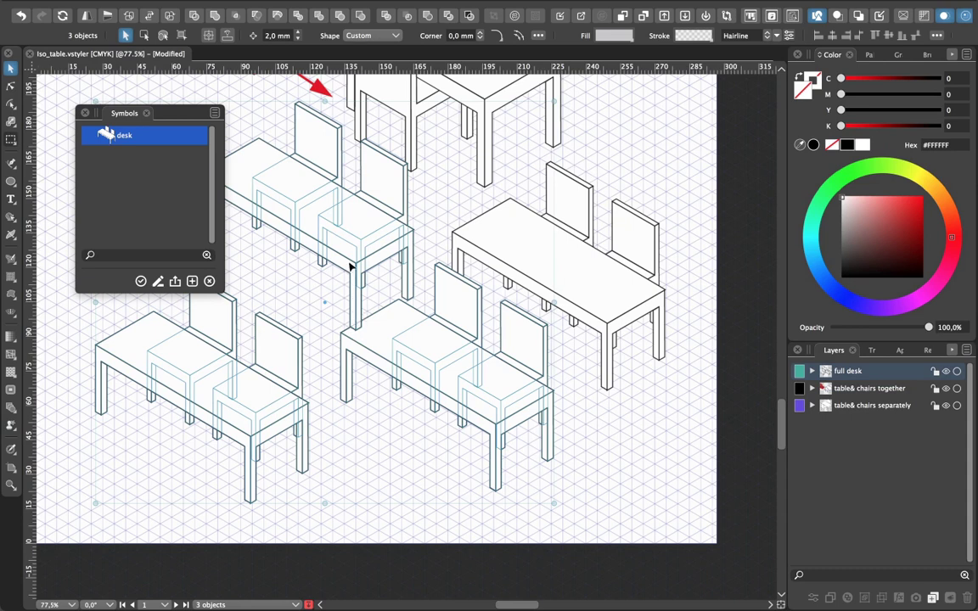
{"action": "key", "text": "BackSpace"}
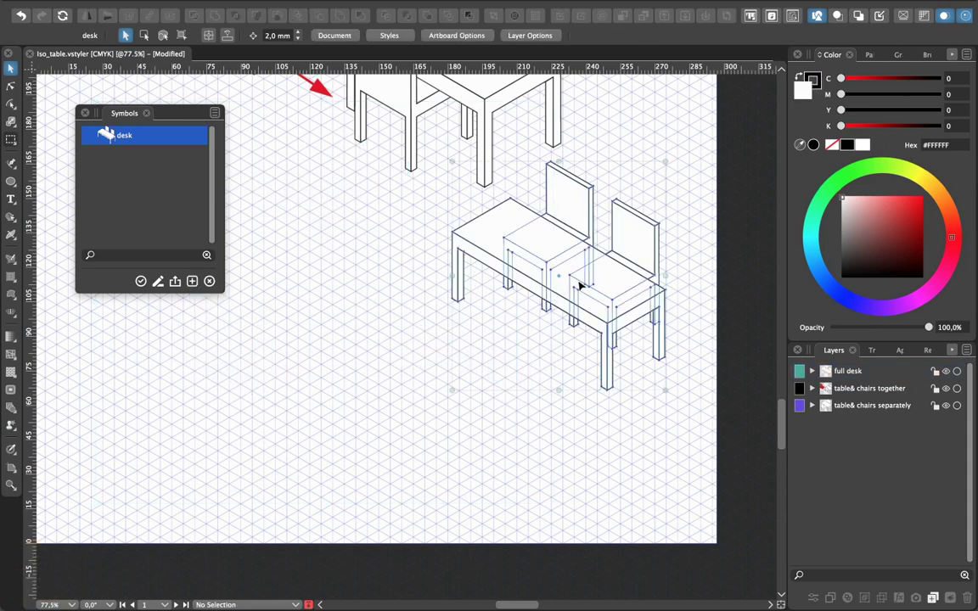
- Move the original desk group up and right, and place six instances of the desk symbol in staggered rows beside and below it
{"action": "left_click_drag", "start_coordinate": [562, 301], "coordinate": [593, 258]}
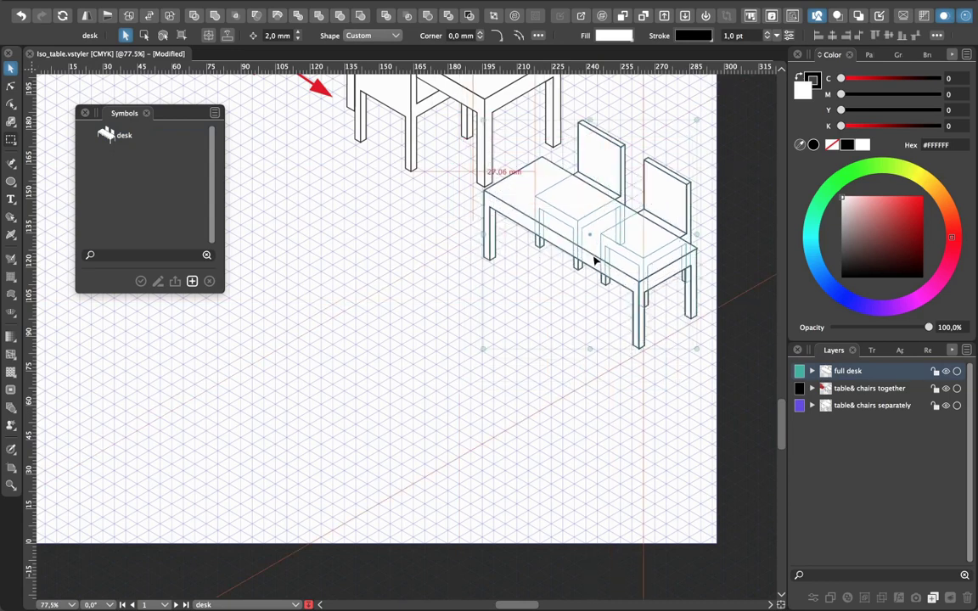
{"action": "left_click", "coordinate": [461, 420]}
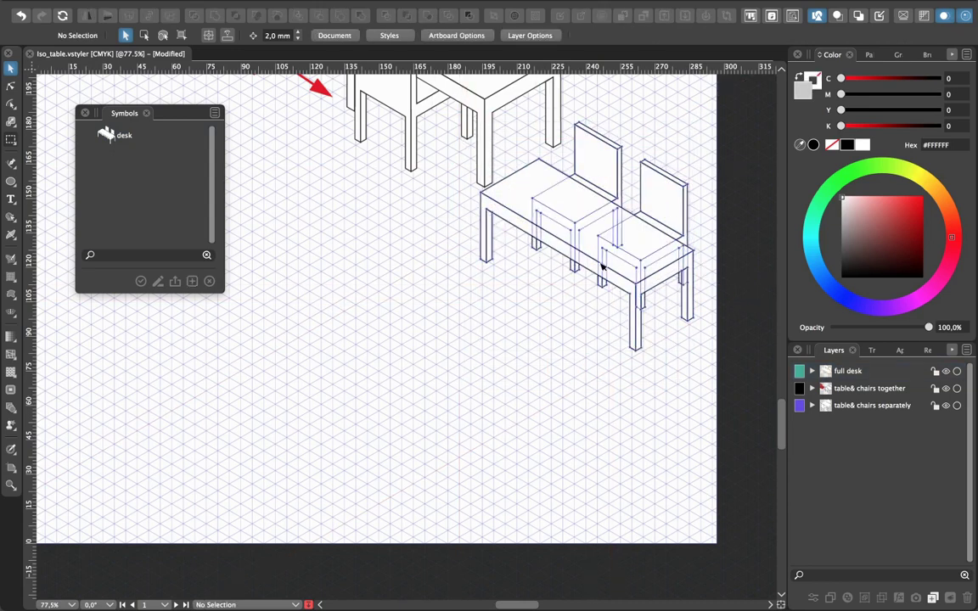
{"action": "left_click", "coordinate": [117, 136]}
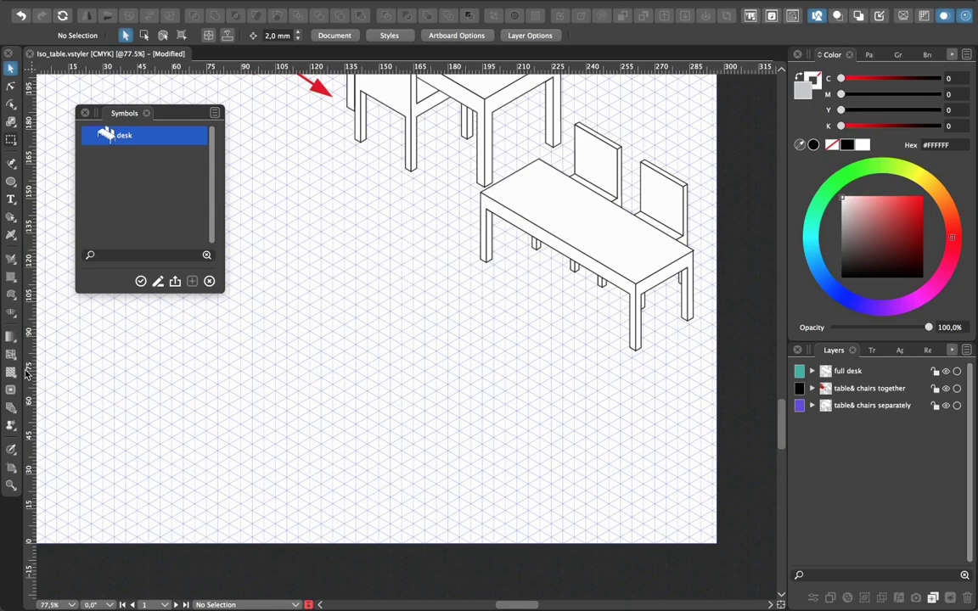
{"action": "left_click", "coordinate": [10, 425]}
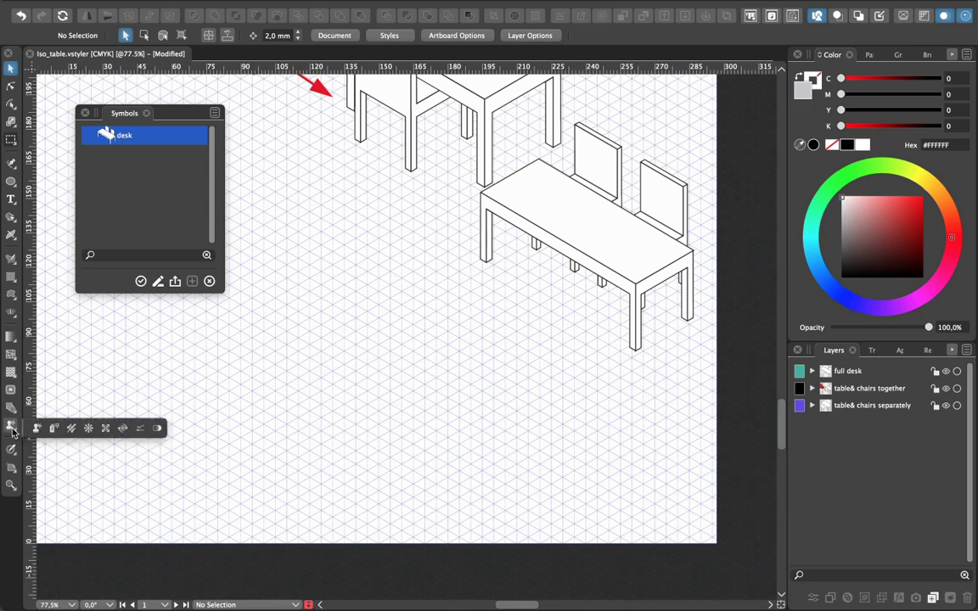
{"action": "left_click", "coordinate": [375, 207]}
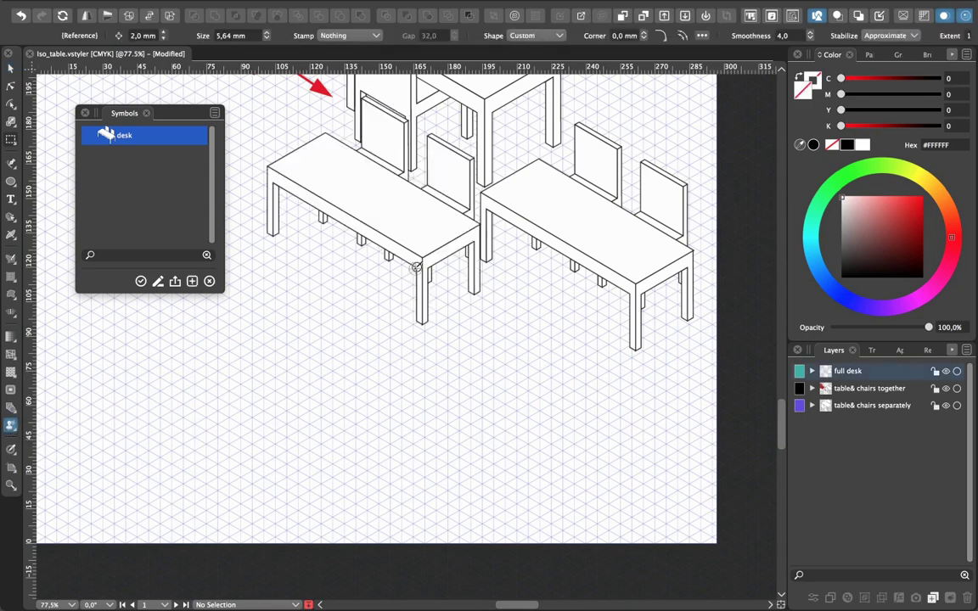
{"action": "left_click", "coordinate": [560, 353]}
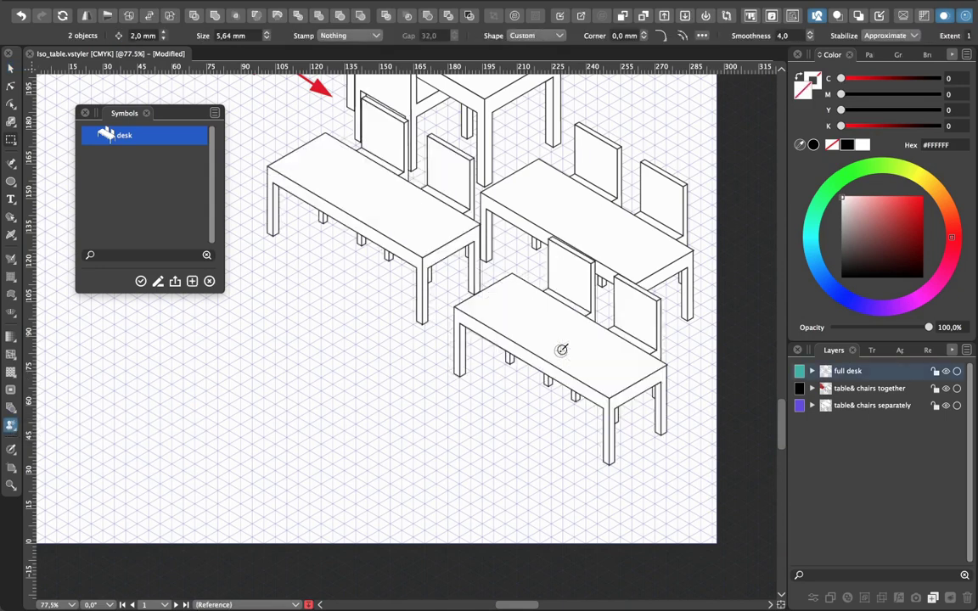
{"action": "left_click", "coordinate": [284, 309]}
{"action": "left_click", "coordinate": [461, 447]}
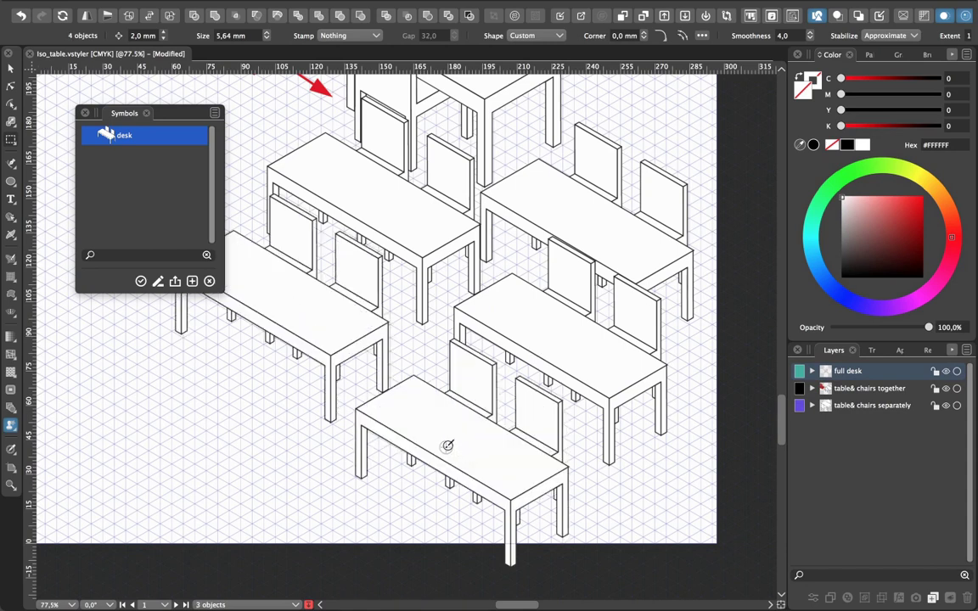
{"action": "left_click", "coordinate": [155, 387]}
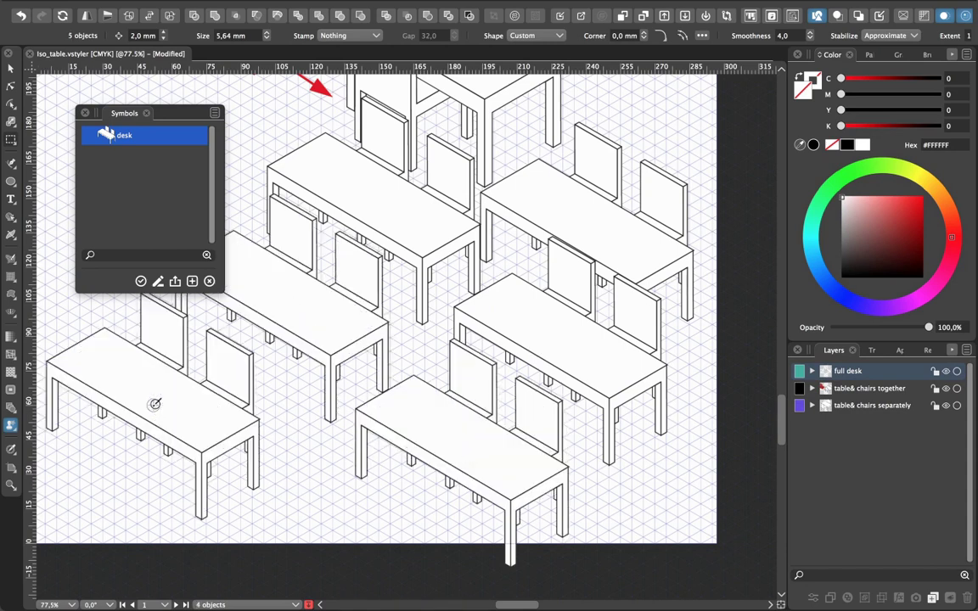
{"action": "left_click", "coordinate": [361, 539]}
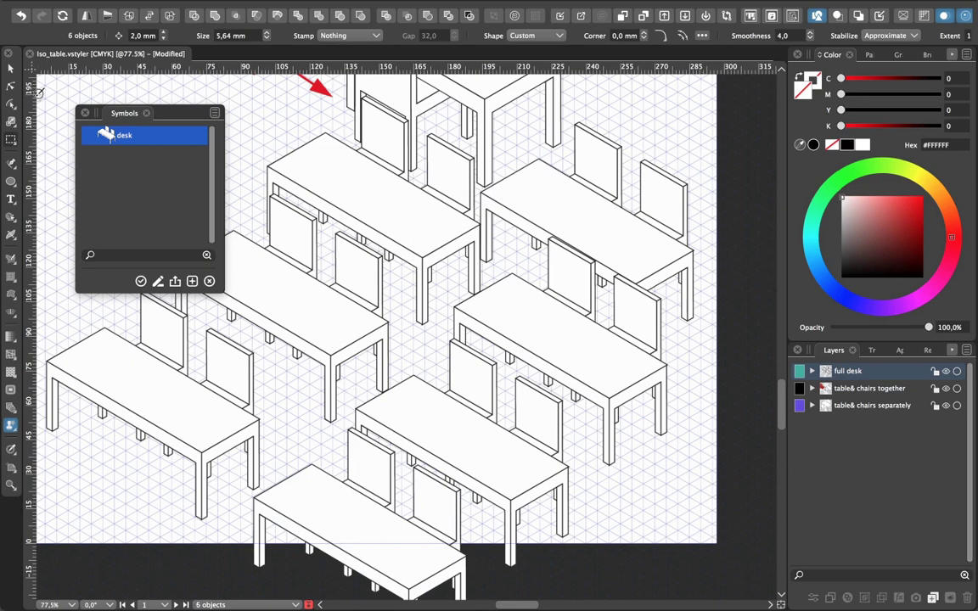
{"action": "left_click", "coordinate": [10, 68]}
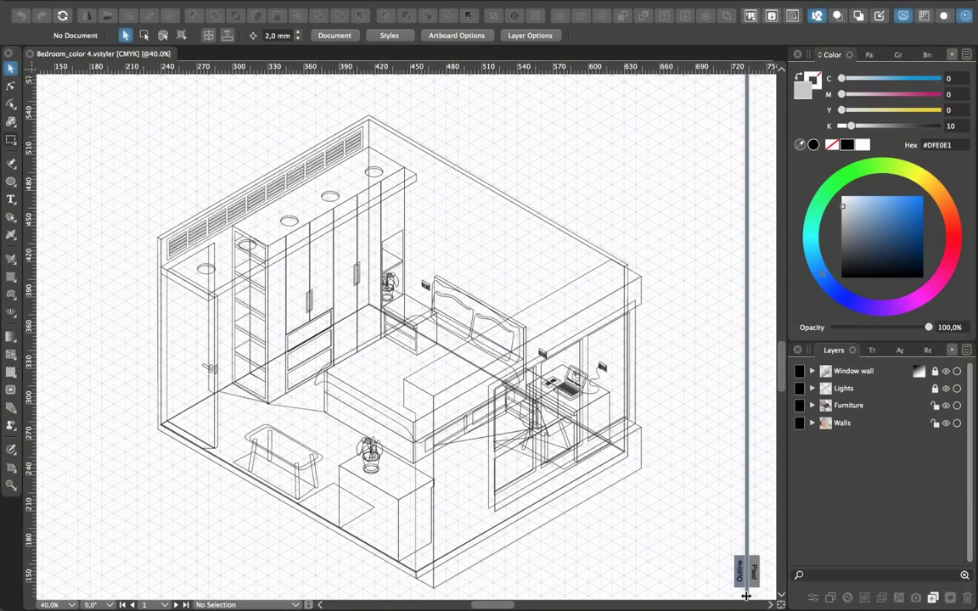
- In the Bedroom_color 4 document, sweep the Outline/Pixel divider across to the left edge to view the bedroom in full colour
{"action": "mouse_move", "coordinate": [749, 593]}
{"action": "left_mouse_down"}
{"action": "mouse_move", "coordinate": [592, 605]}
{"action": "mouse_move", "coordinate": [54, 592]}
{"action": "left_mouse_up"}
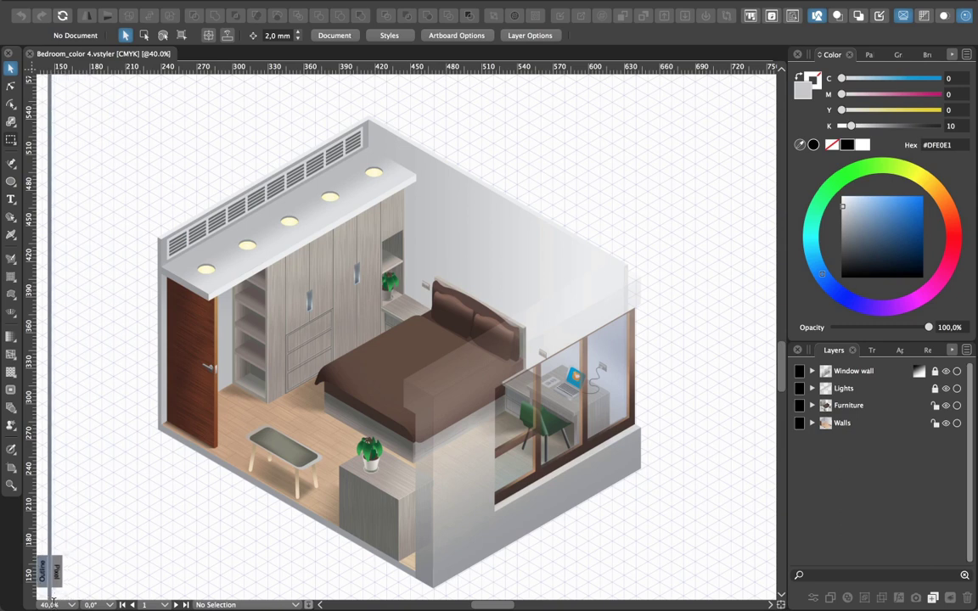